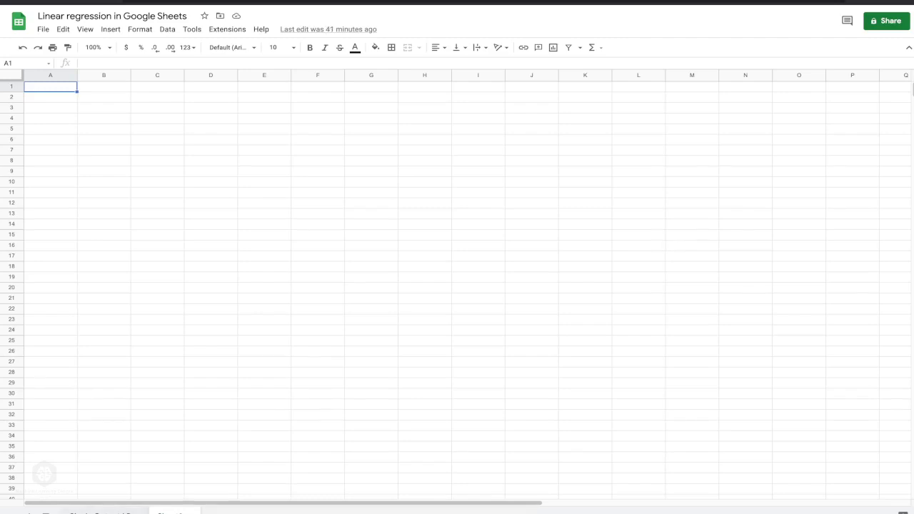
Review the finished regression sheet, its noise column and the error chart, and return to the empty sheet.
{"action": "left_click", "coordinate": [103, 513]}
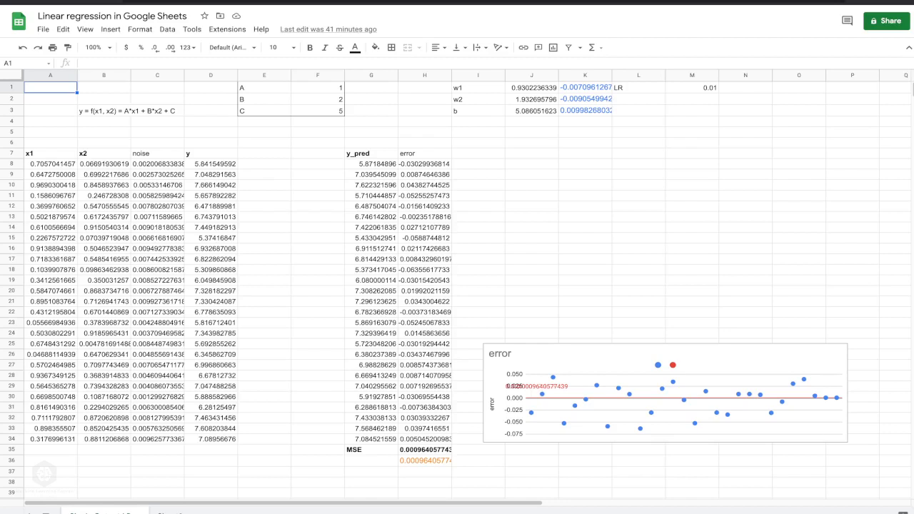
{"action": "left_click", "coordinate": [157, 153]}
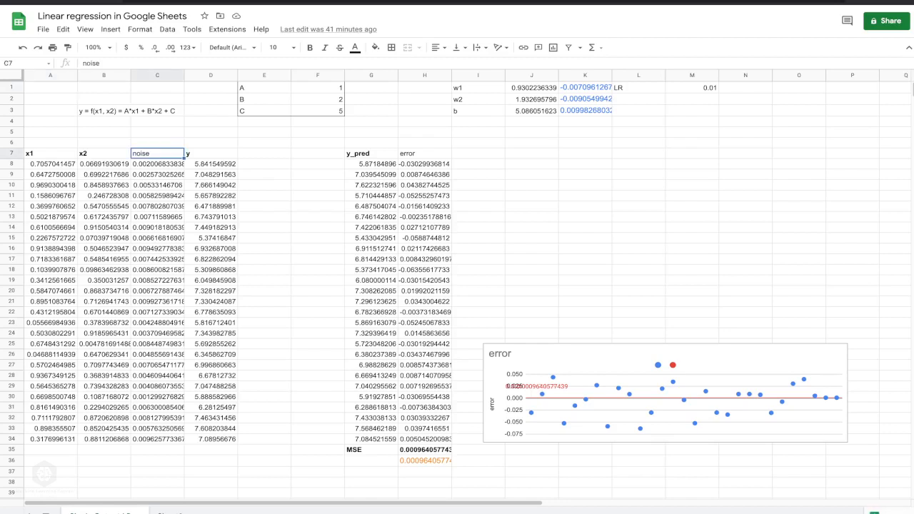
{"action": "left_click", "coordinate": [665, 392]}
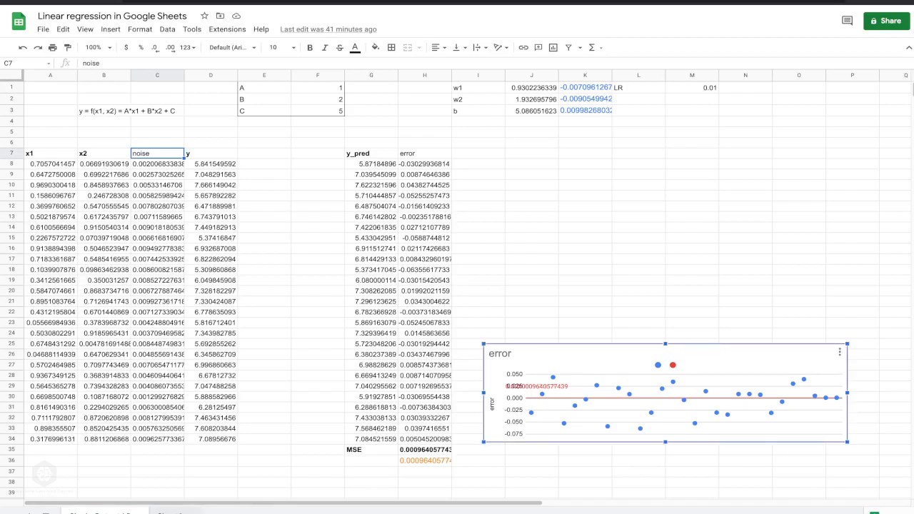
{"action": "left_click", "coordinate": [171, 512]}
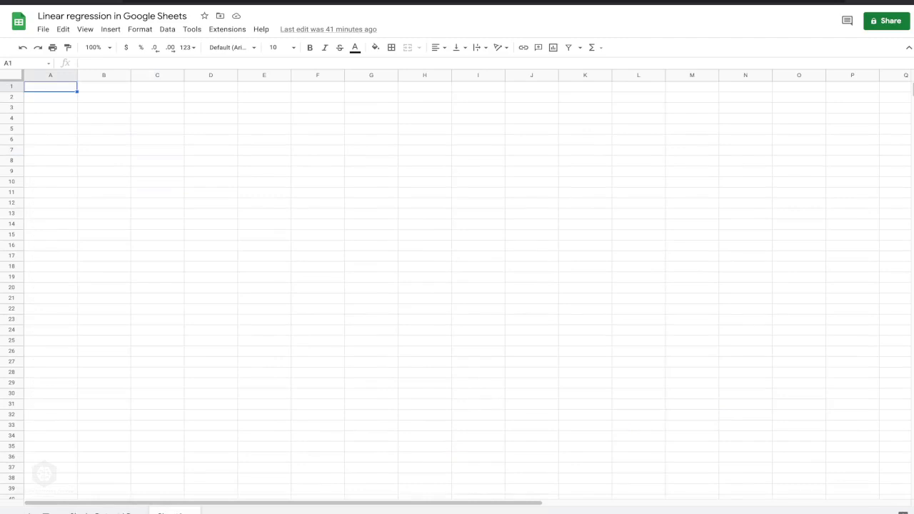
Enter the column headers x1 in A5 and x2 in B5.
{"action": "left_click", "coordinate": [51, 129]}
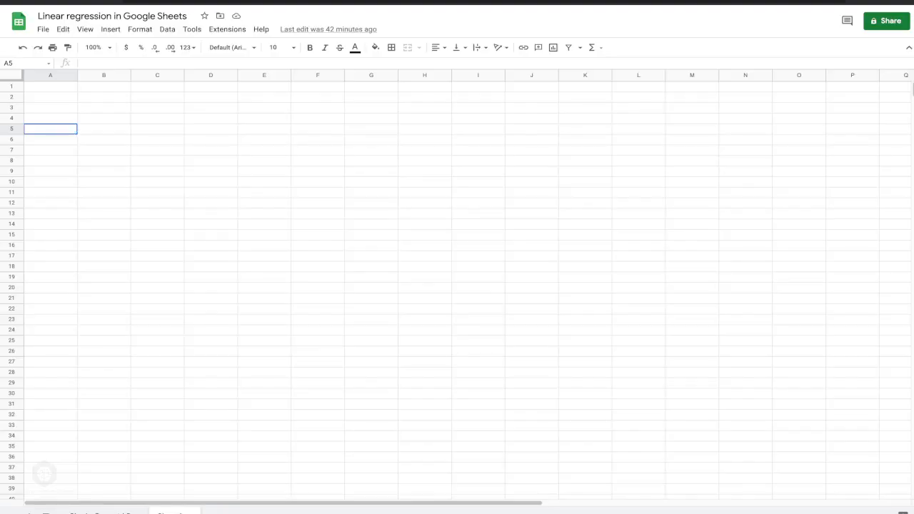
{"action": "type", "text": "x1"}
{"action": "key", "text": "Tab"}
{"action": "type", "text": "x2"}
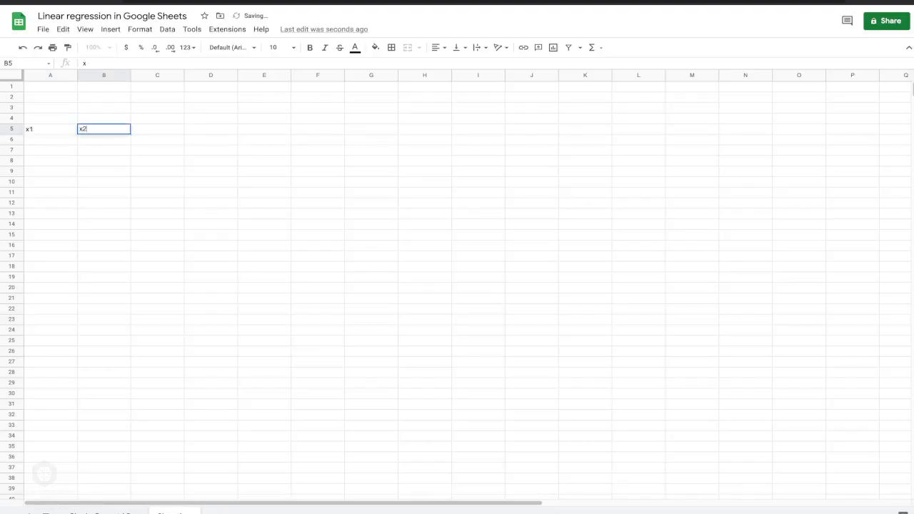
{"action": "key", "text": "Tab"}
Fill the x1 column from A6 to A33 with random numbers using =RAND().
{"action": "key", "text": "Return"}
{"action": "type", "text": "=RAND()"}
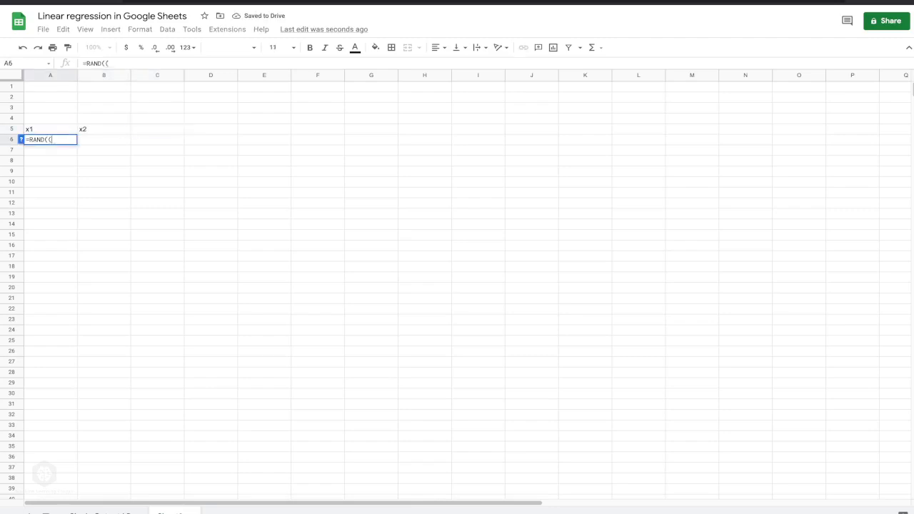
{"action": "key", "text": "Return"}
{"action": "key", "text": "Up"}
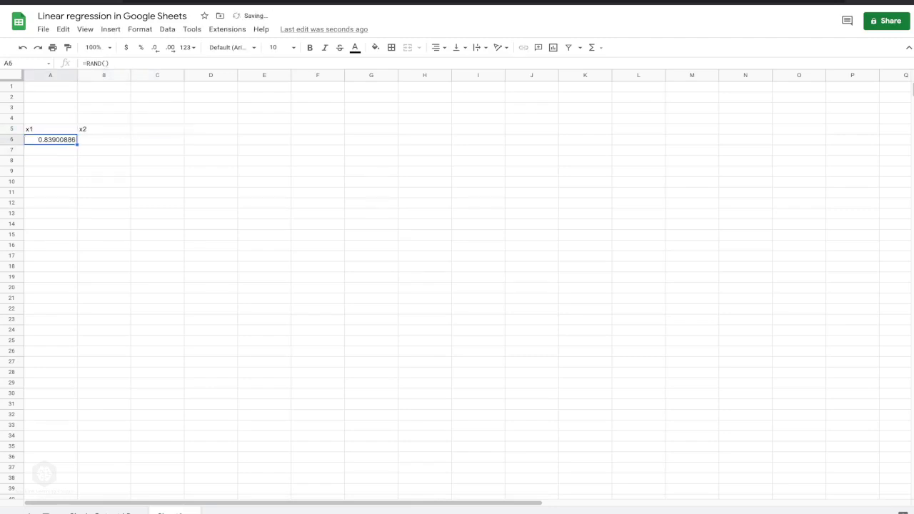
{"action": "left_click_drag", "start_coordinate": [77, 145], "coordinate": [77, 351]}
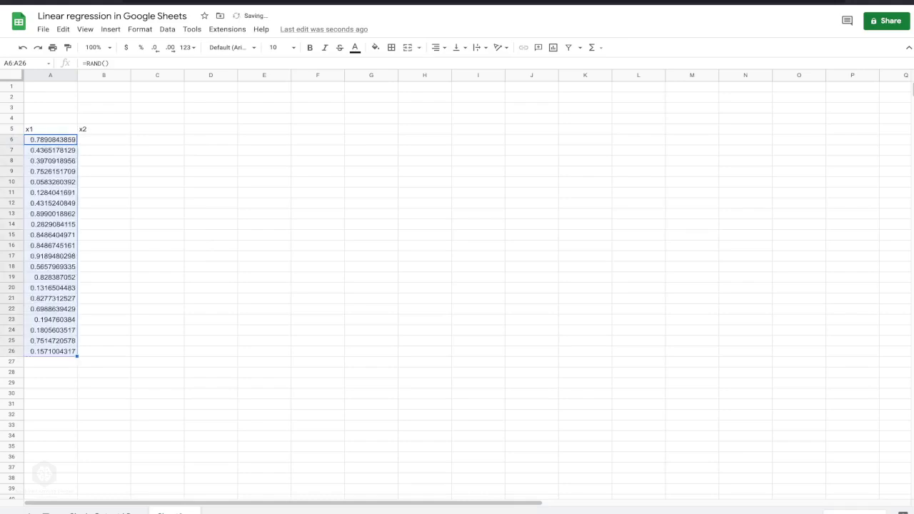
{"action": "left_click_drag", "start_coordinate": [77, 356], "coordinate": [77, 426]}
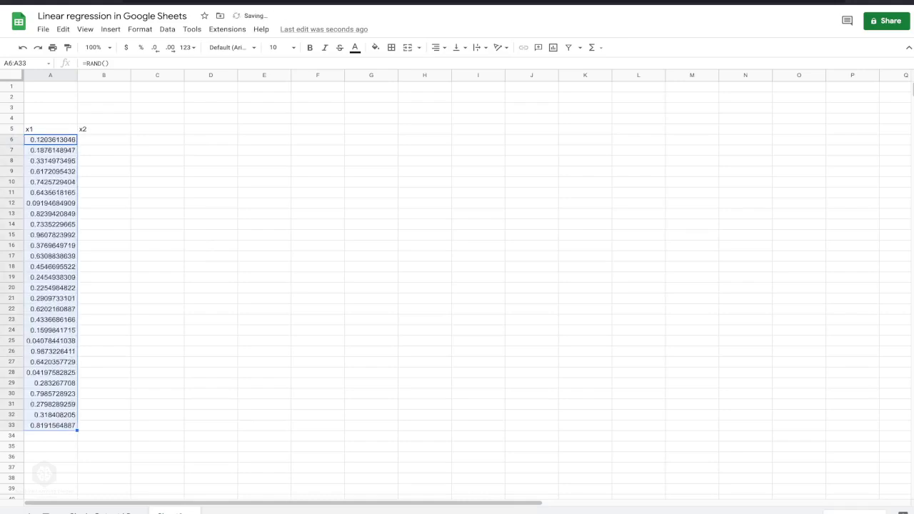
Enter =RAND() in B6 and accept the suggested autofill for the x2 column down to B33.
{"action": "left_click", "coordinate": [103, 140]}
{"action": "type", "text": "=RAND("}
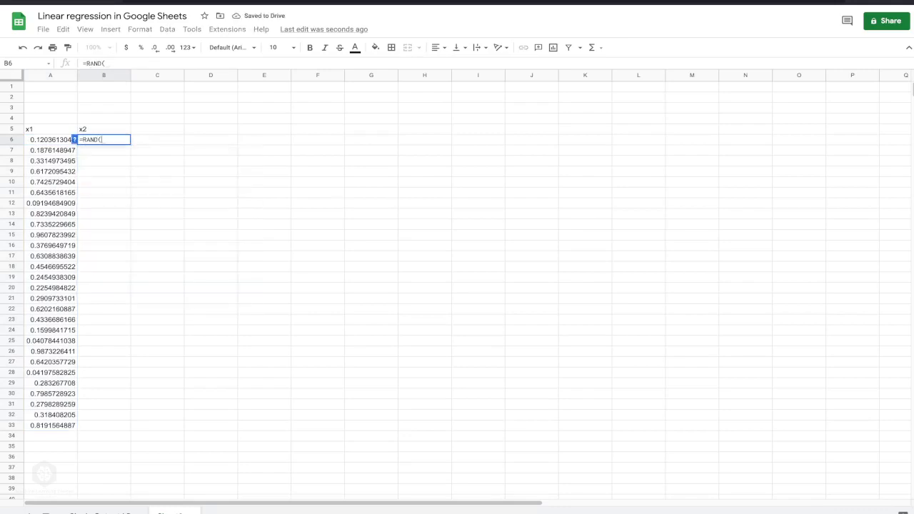
{"action": "type", "text": ")"}
{"action": "key", "text": "Return"}
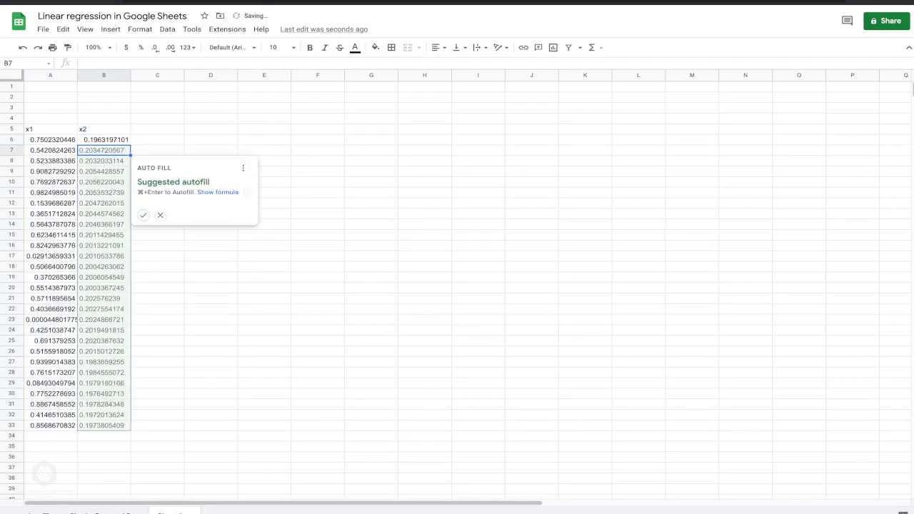
{"action": "key", "text": "super+Return"}
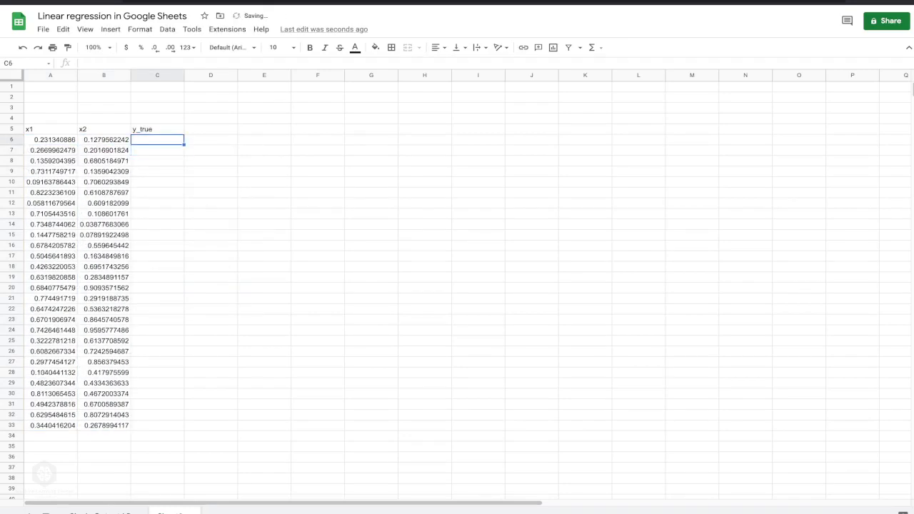
Add the header y_true in cell C5.
{"action": "left_click", "coordinate": [157, 129]}
{"action": "left_click", "coordinate": [157, 140]}
{"action": "key", "text": "Left"}
{"action": "key", "text": "Left"}
{"action": "key", "text": "Right"}
{"action": "key", "text": "Right"}
{"action": "key", "text": "Left"}
{"action": "key", "text": "Right"}
Calculate the y_true column from C6 with =ARRAYFORMULA(A6:A33+B6:B33+B4).
{"action": "type", "text": "="}
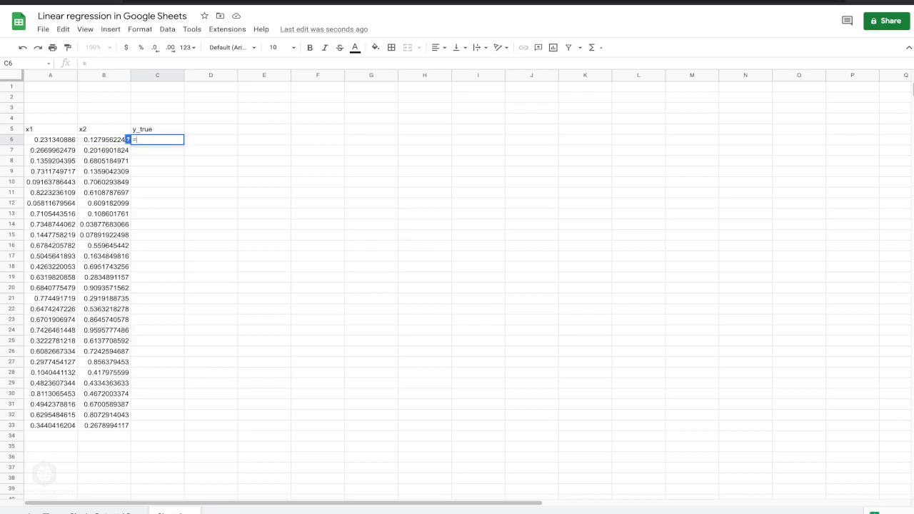
{"action": "type", "text": "ARRAYFORMULA("}
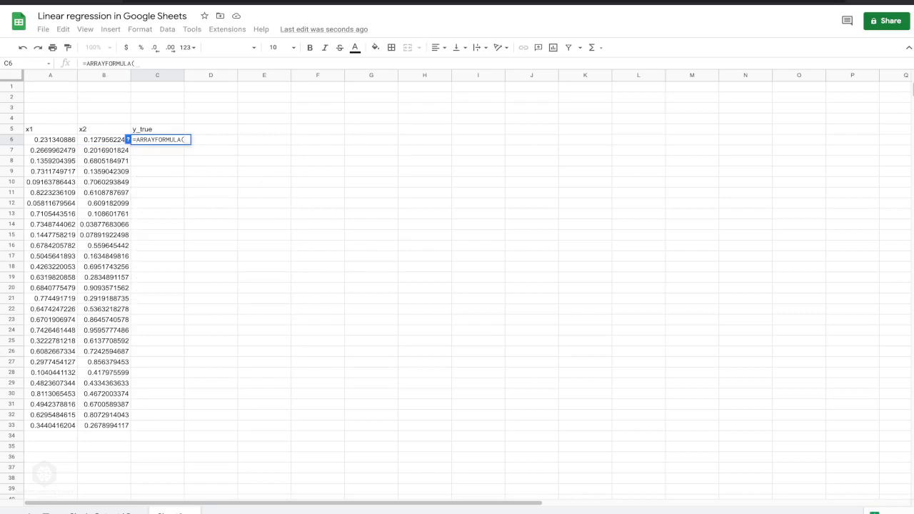
{"action": "left_click_drag", "start_coordinate": [50, 139], "coordinate": [50, 425]}
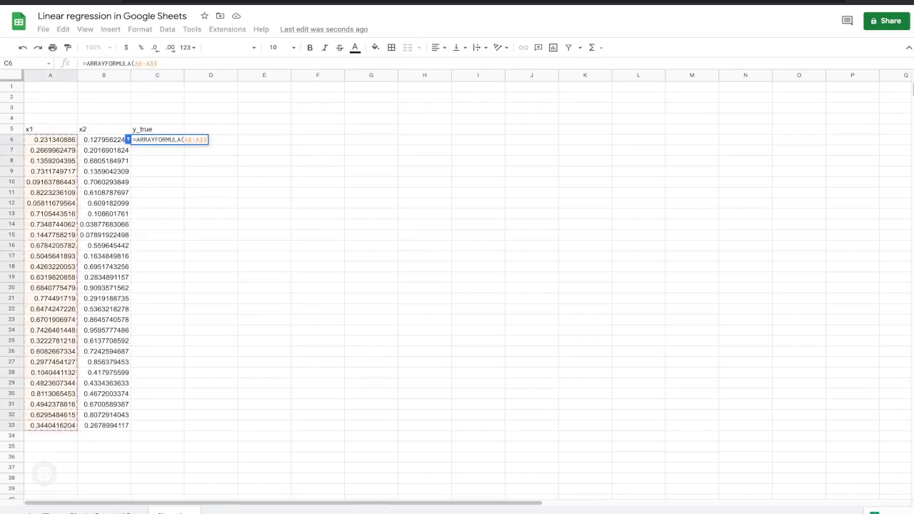
{"action": "type", "text": "+"}
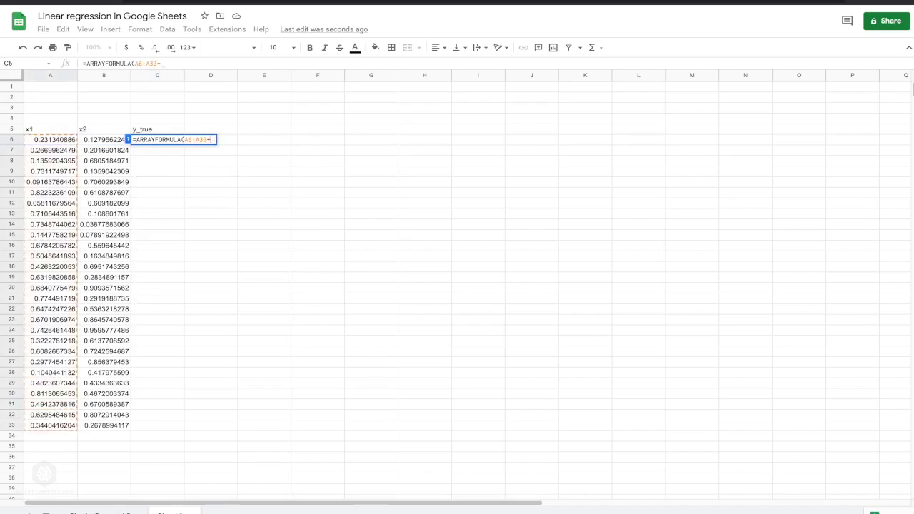
{"action": "left_click_drag", "start_coordinate": [103, 140], "coordinate": [103, 424]}
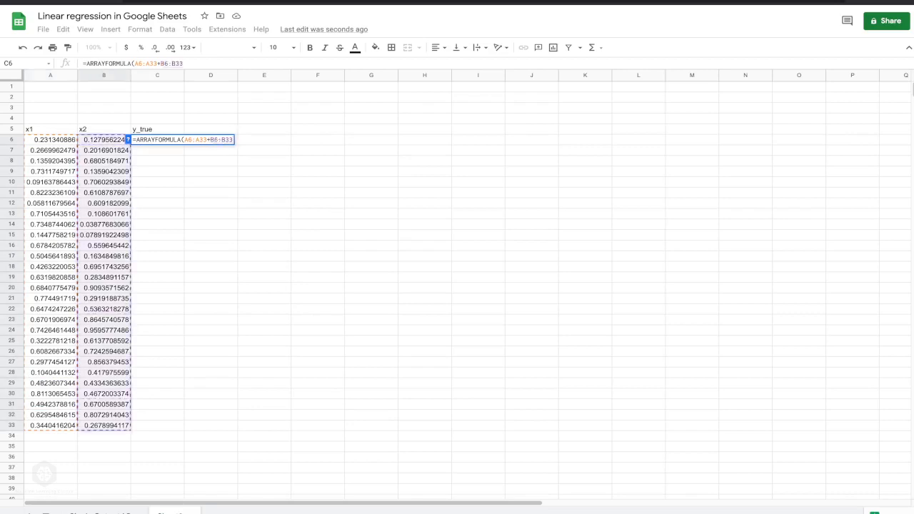
{"action": "type", "text": "+"}
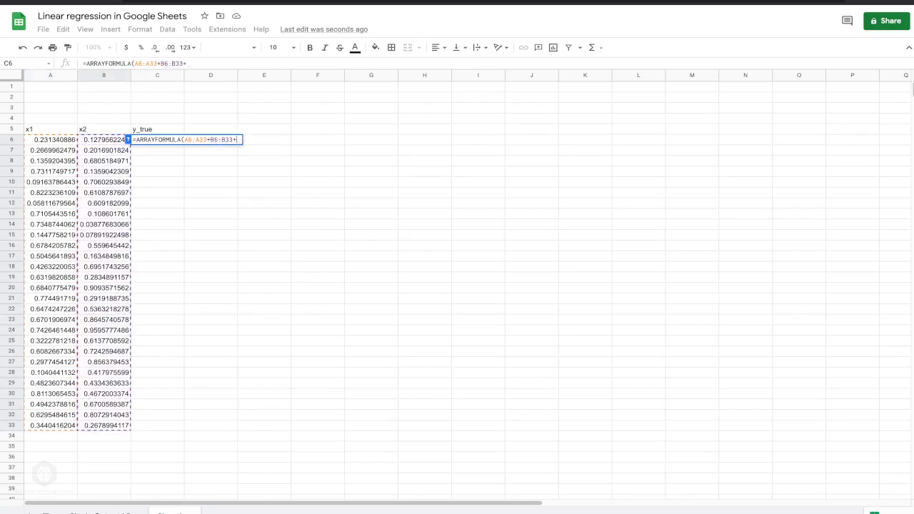
{"action": "left_click", "coordinate": [104, 119]}
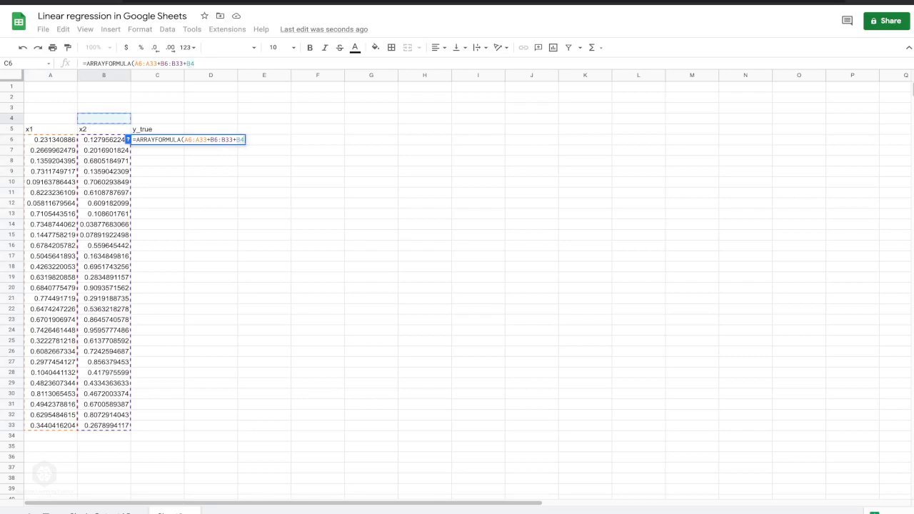
{"action": "type", "text": ")"}
{"action": "key", "text": "Return"}
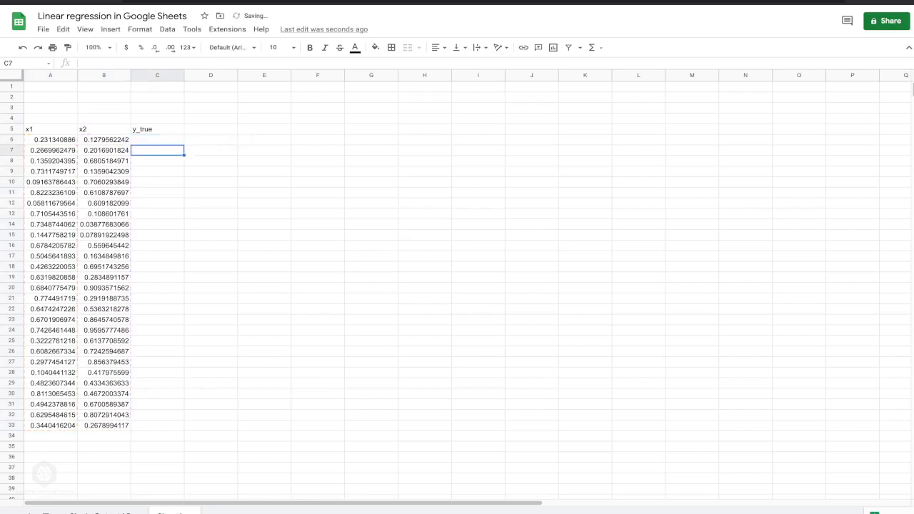
{"action": "left_click", "coordinate": [157, 140]}
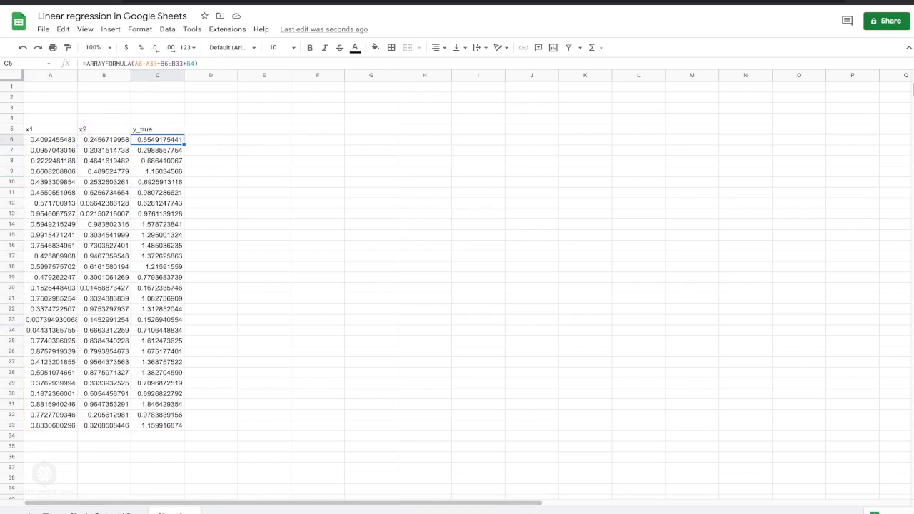
Set the bias value in B4 to 0.5 and label it bias in A4.
{"action": "left_click", "coordinate": [104, 118]}
{"action": "type", "text": "0,5"}
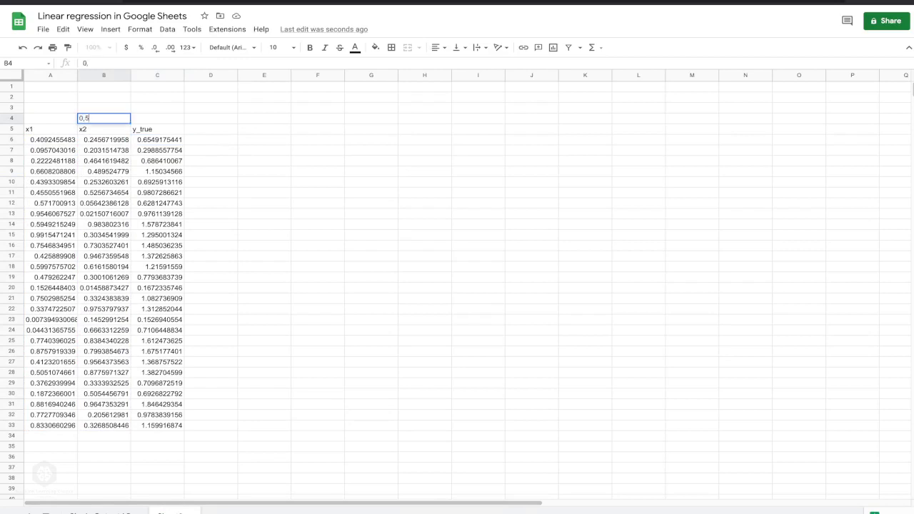
{"action": "key", "text": "Return"}
{"action": "left_click", "coordinate": [50, 119]}
{"action": "type", "text": "bias"}
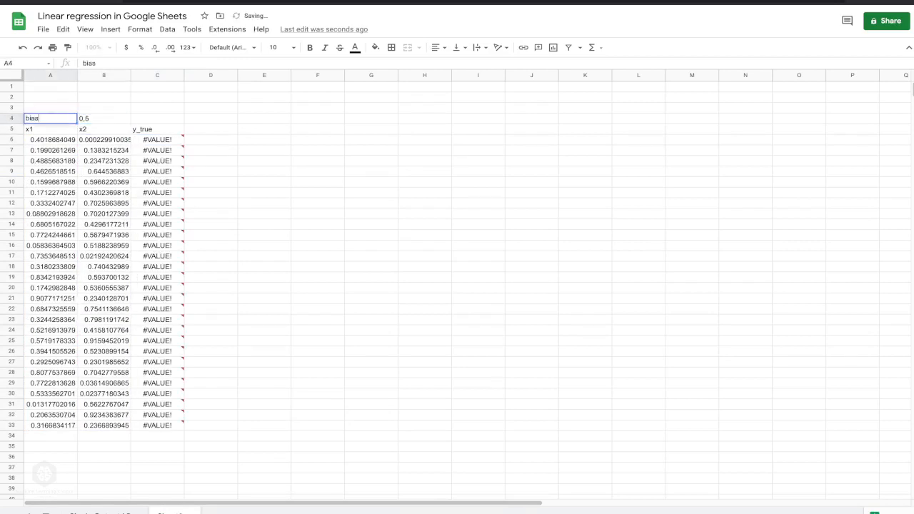
{"action": "key", "text": "Return"}
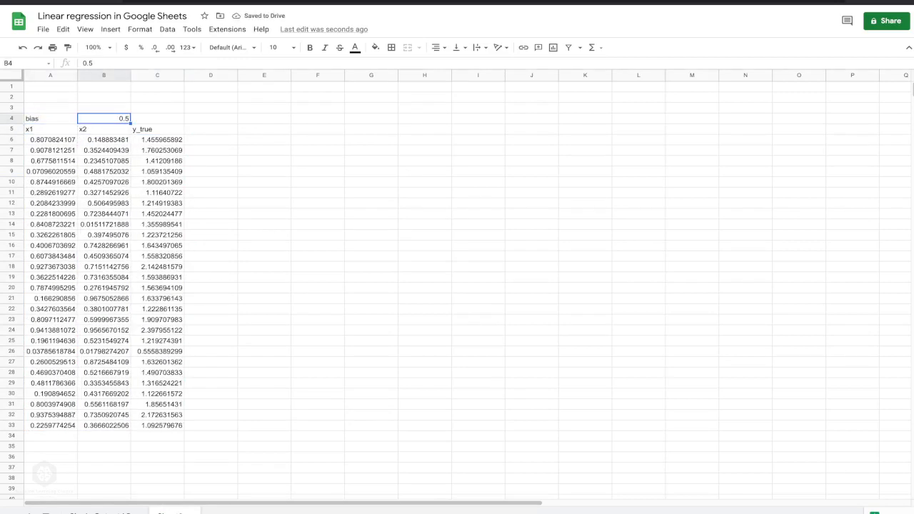
Enter the label Unit 1 in cell I5.
{"action": "left_click", "coordinate": [211, 129]}
{"action": "left_click", "coordinate": [264, 130]}
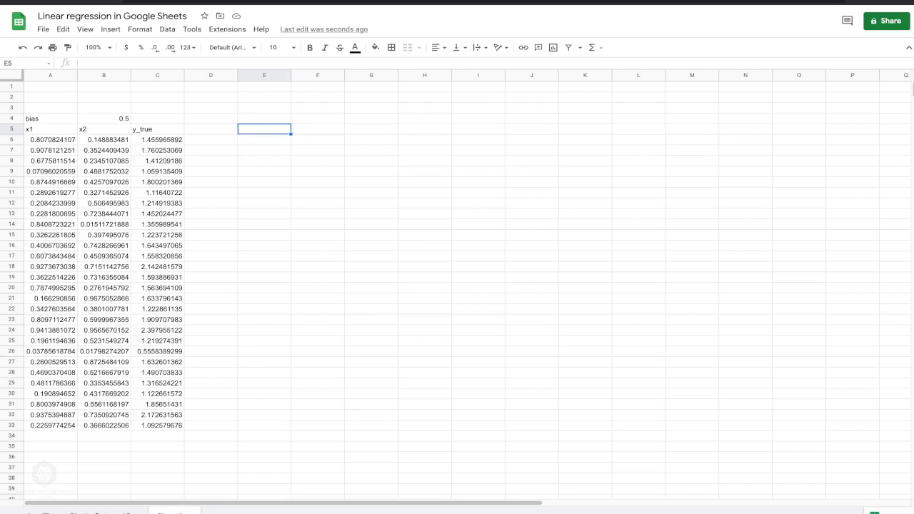
{"action": "key", "text": "Right"}
{"action": "key", "text": "Right"}
{"action": "key", "text": "Right"}
{"action": "key", "text": "Right"}
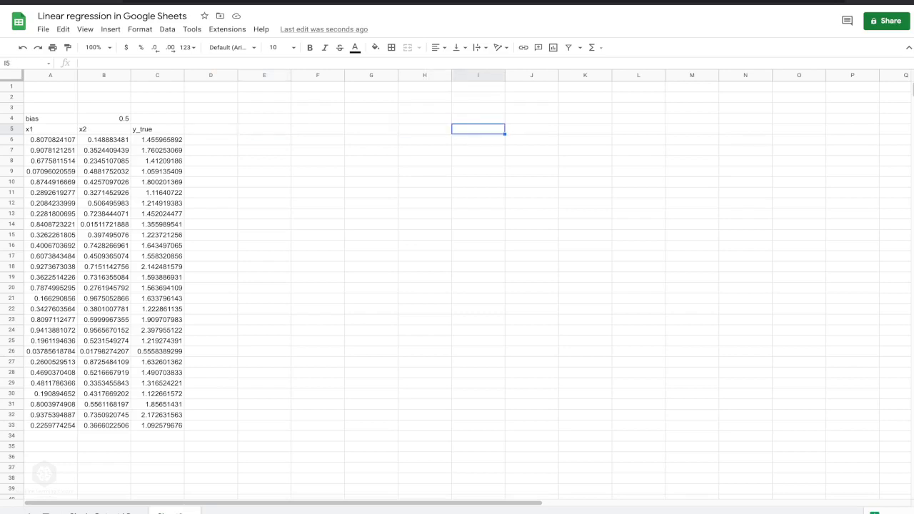
{"action": "type", "text": "Units"}
{"action": "key", "text": "BackSpace"}
{"action": "type", "text": "1"}
{"action": "key", "text": "Return"}
Add the parameter headers w1, w2 and b in cells J5 to L5 beside the Unit 1 label.
{"action": "key", "text": "Up"}
{"action": "key", "text": "Right"}
{"action": "key", "text": "Right"}
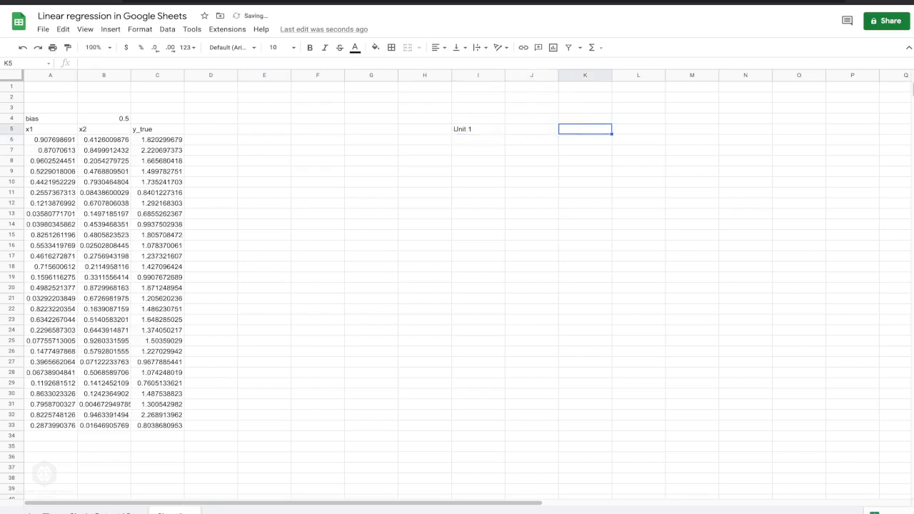
{"action": "key", "text": "Down"}
{"action": "key", "text": "Left"}
{"action": "key", "text": "Up"}
{"action": "type", "text": "w"}
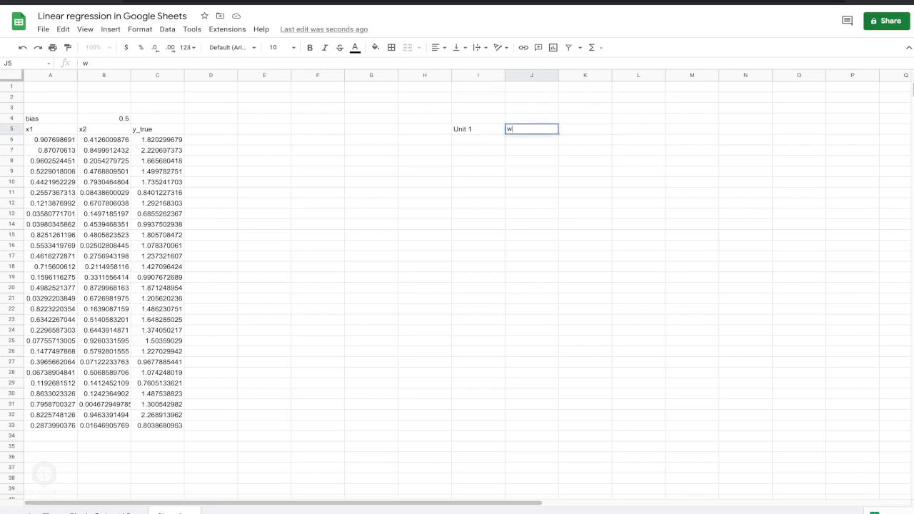
{"action": "type", "text": "1"}
{"action": "key", "text": "Tab"}
{"action": "type", "text": "w"}
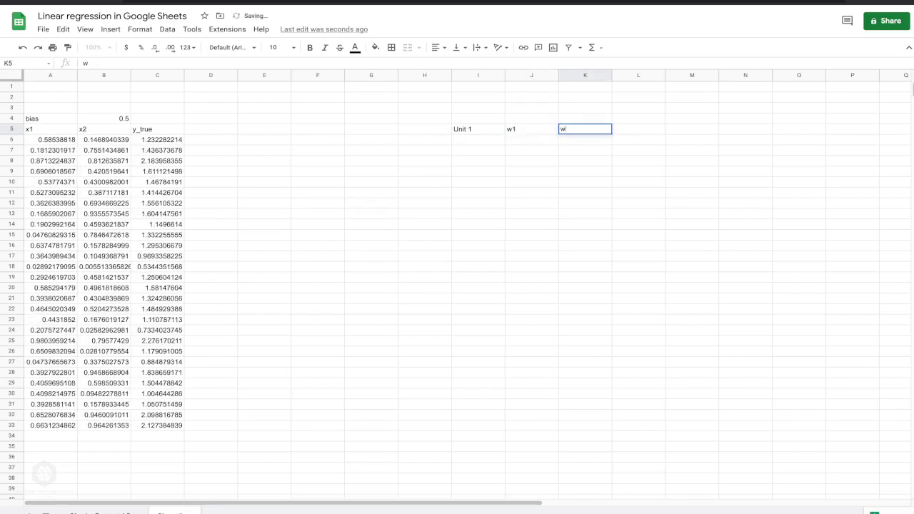
{"action": "type", "text": "2"}
{"action": "key", "text": "Tab"}
{"action": "type", "text": "b"}
{"action": "key", "text": "Down"}
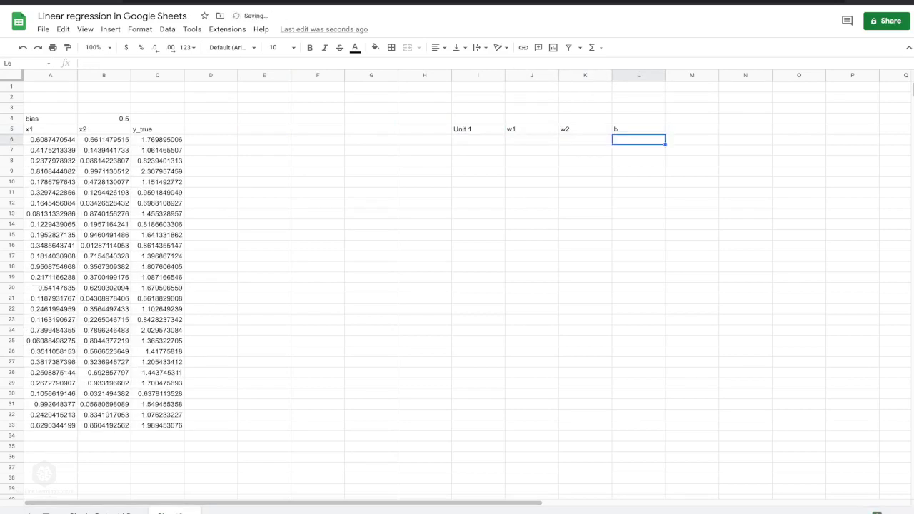
Initialize the w1 weight in J6 with the formula =RAND().
{"action": "key", "text": "Left"}
{"action": "key", "text": "Left"}
{"action": "key", "text": "Left"}
{"action": "key", "text": "Right"}
{"action": "type", "text": "="}
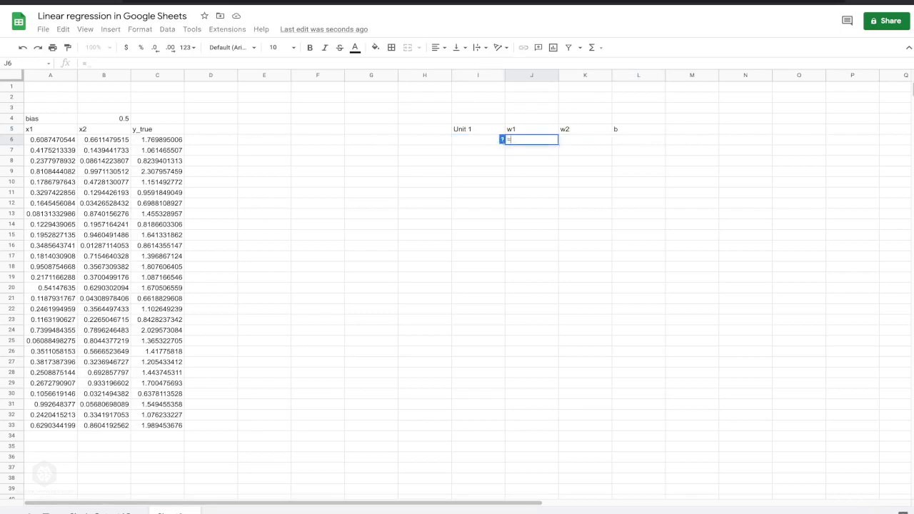
{"action": "type", "text": "RA"}
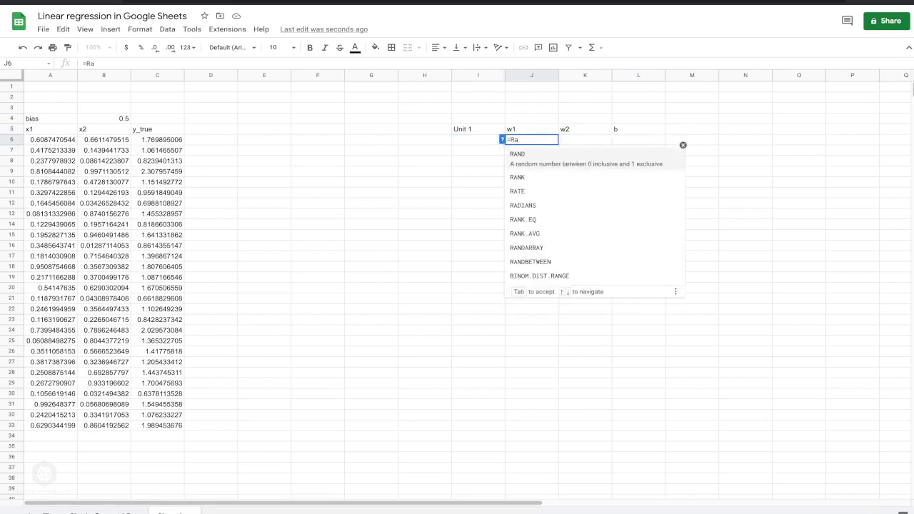
{"action": "type", "text": "ND()"}
{"action": "key", "text": "Return"}
Initialize the w2 weight in K6 and the bias b in L6 with =RAND().
{"action": "key", "text": "Up"}
{"action": "key", "text": "Right"}
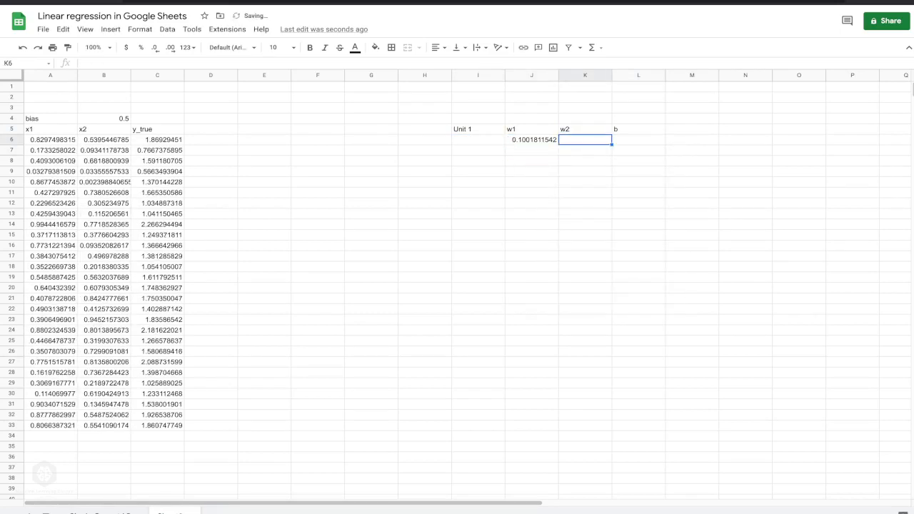
{"action": "type", "text": "=RAND()"}
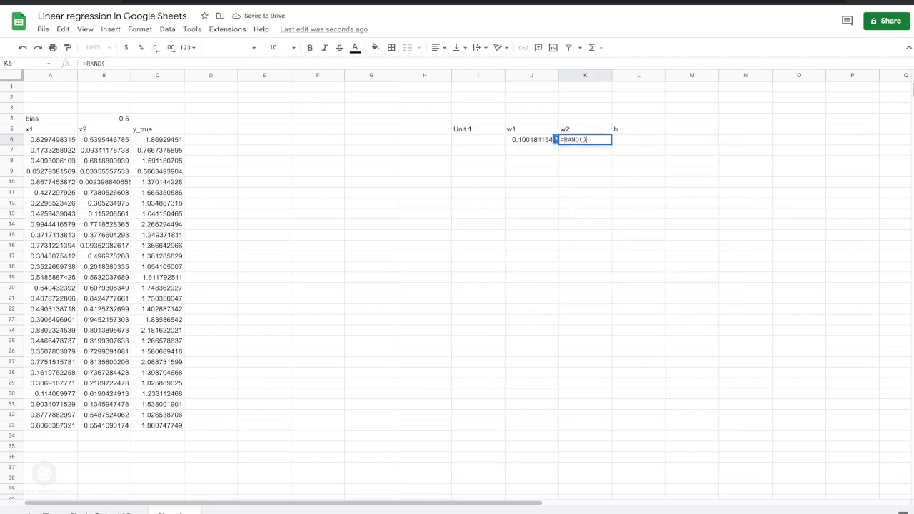
{"action": "key", "text": "Return"}
{"action": "key", "text": "Up"}
{"action": "key", "text": "Right"}
{"action": "type", "text": "="}
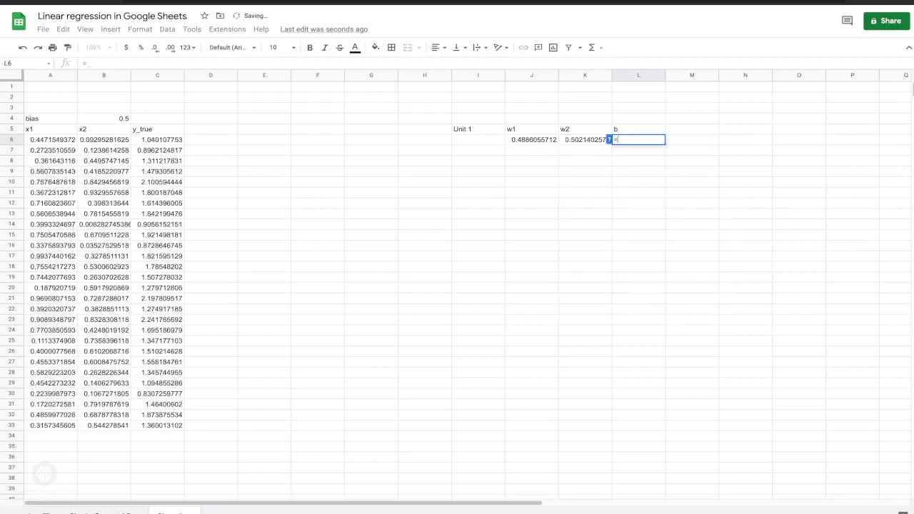
{"action": "type", "text": "RAND()"}
{"action": "key", "text": "Return"}
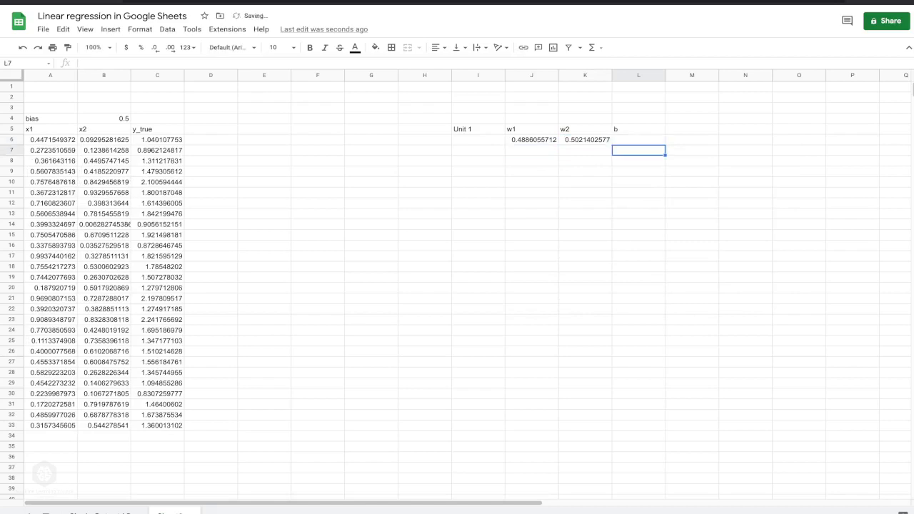
{"action": "key", "text": "Up"}
{"action": "key", "text": "Left"}
{"action": "key", "text": "Left"}
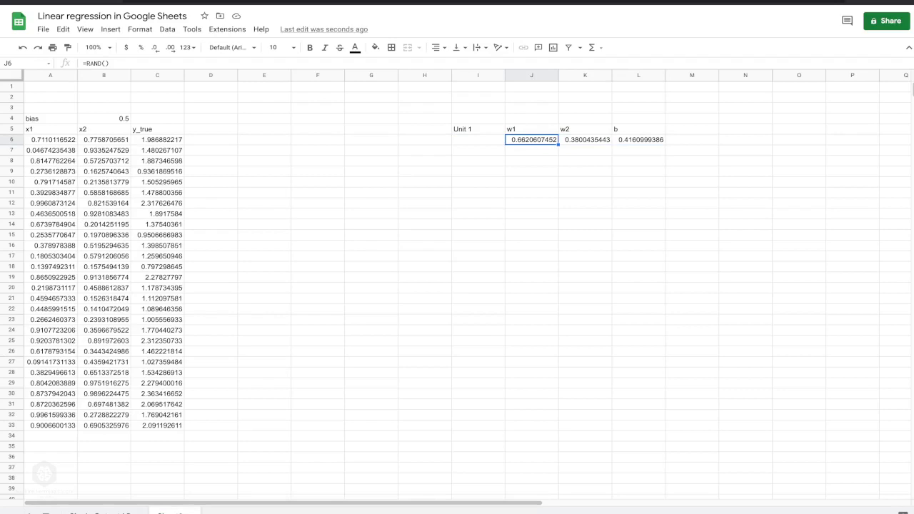
Add the label Learning Rate in I1 and set its value in J1 to 0.001.
{"action": "left_click", "coordinate": [478, 86]}
{"action": "type", "text": "L"}
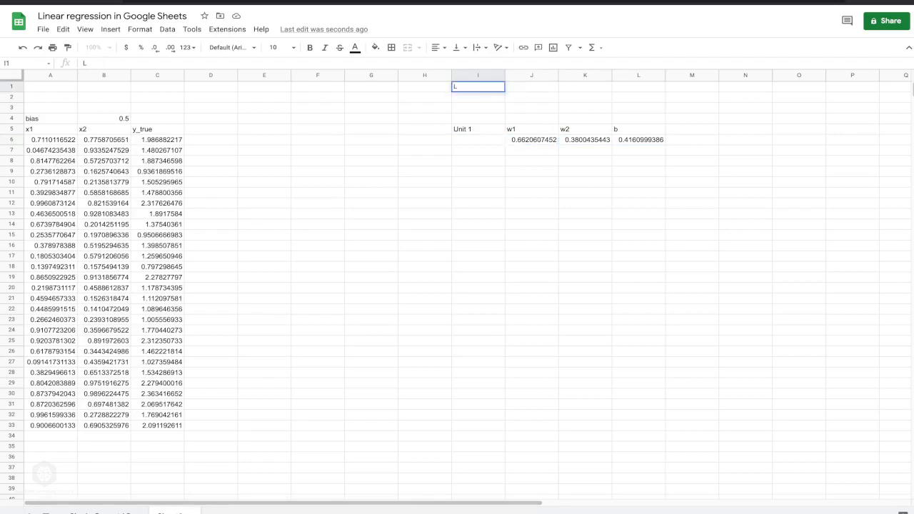
{"action": "type", "text": "earning Rate"}
{"action": "key", "text": "Tab"}
{"action": "type", "text": "0."}
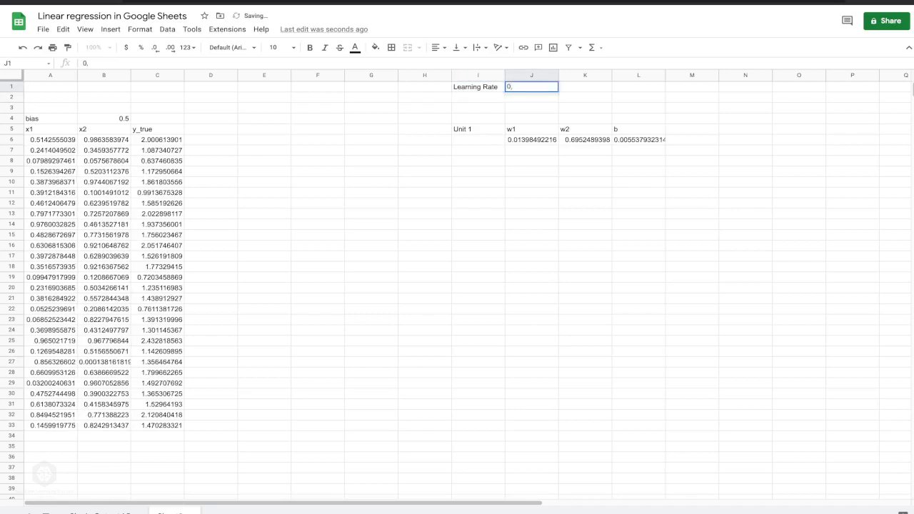
{"action": "type", "text": "001"}
{"action": "key", "text": "Return"}
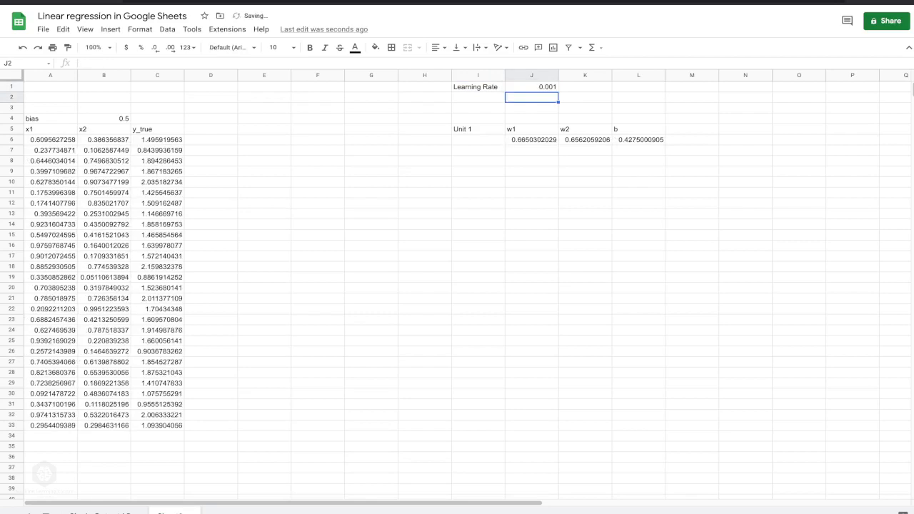
Replace the w1 formula in J6 with the gradient descent update =J6-J1*J7.
{"action": "left_click", "coordinate": [532, 140]}
{"action": "left_click", "coordinate": [341, 64]}
{"action": "key", "text": "BackSpace"}
{"action": "key", "text": "BackSpace"}
{"action": "key", "text": "BackSpace"}
{"action": "key", "text": "BackSpace"}
{"action": "key", "text": "BackSpace"}
{"action": "key", "text": "BackSpace"}
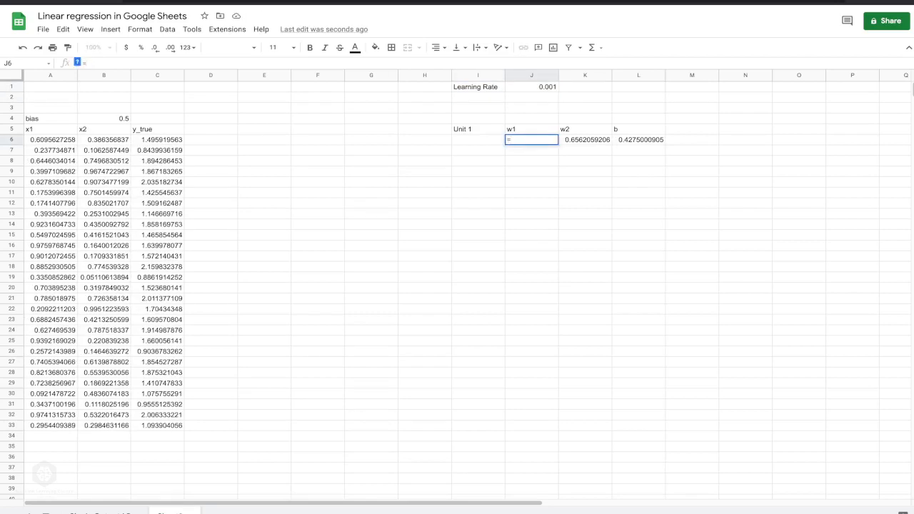
{"action": "type", "text": "J"}
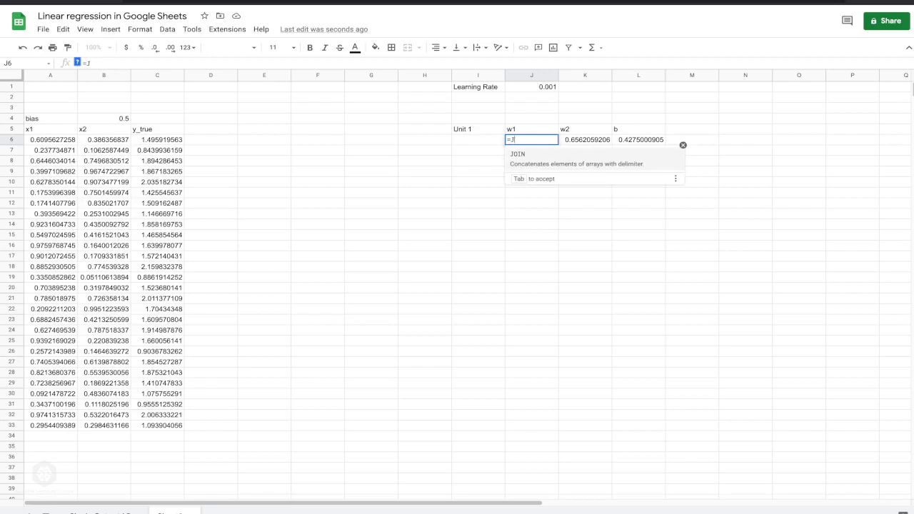
{"action": "type", "text": "6-"}
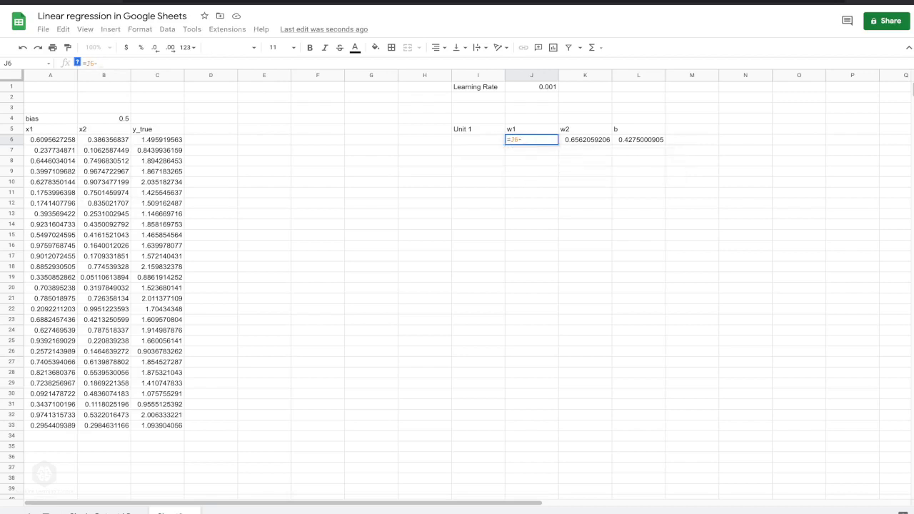
{"action": "left_click", "coordinate": [531, 87]}
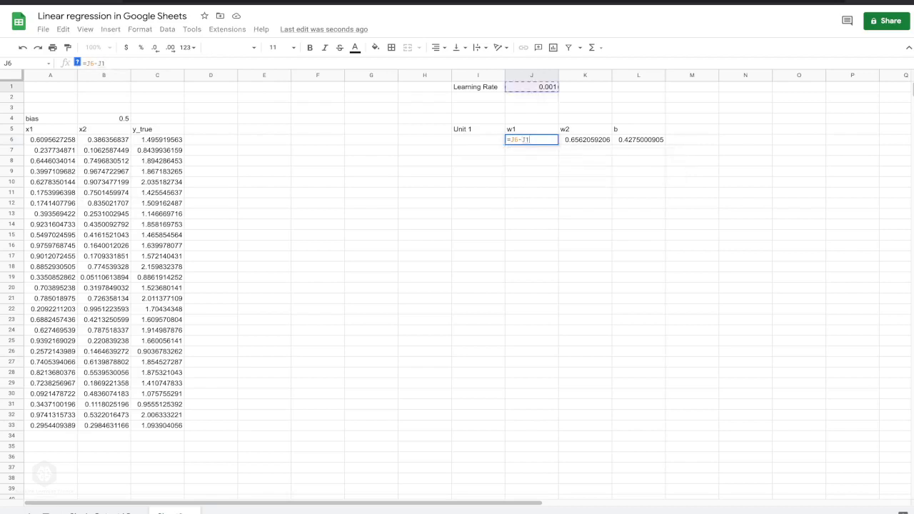
{"action": "type", "text": "*"}
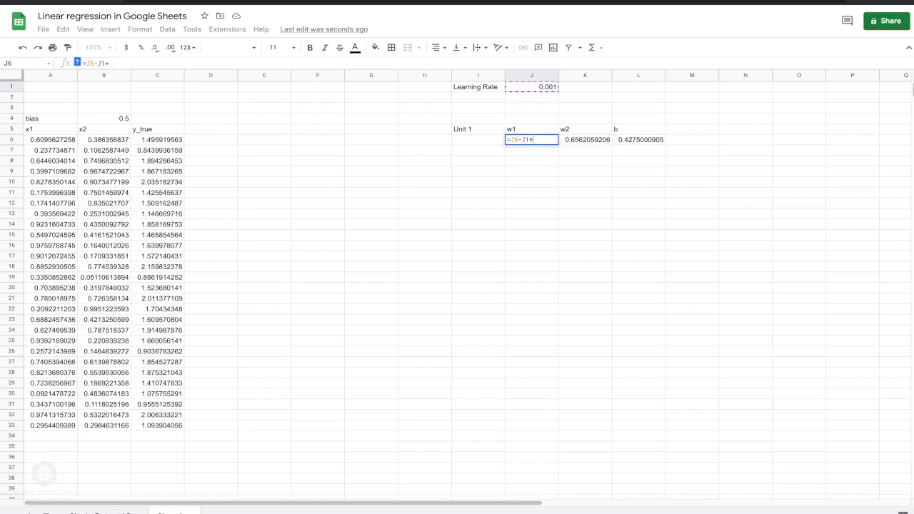
{"action": "key", "text": "Down"}
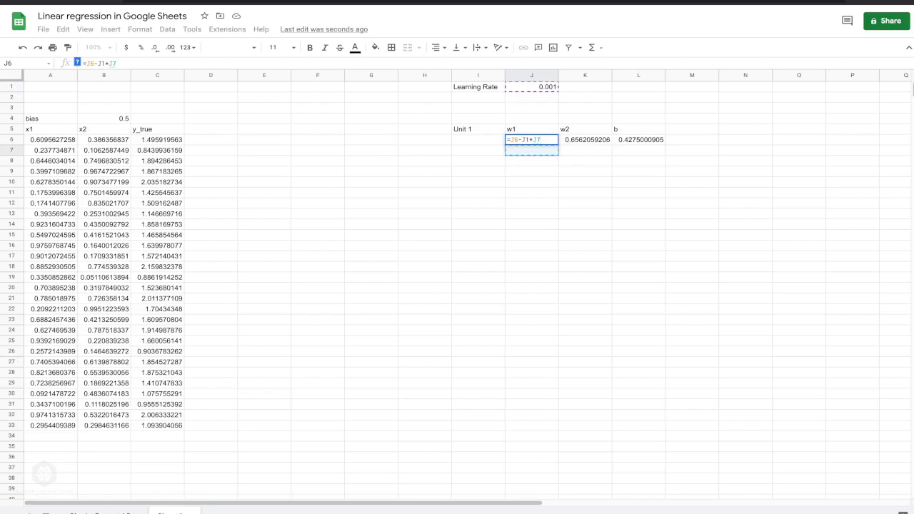
{"action": "key", "text": "Return"}
Enter the row label grad in I7, below Unit 1.
{"action": "key", "text": "Left"}
{"action": "type", "text": "grad"}
{"action": "key", "text": "Return"}
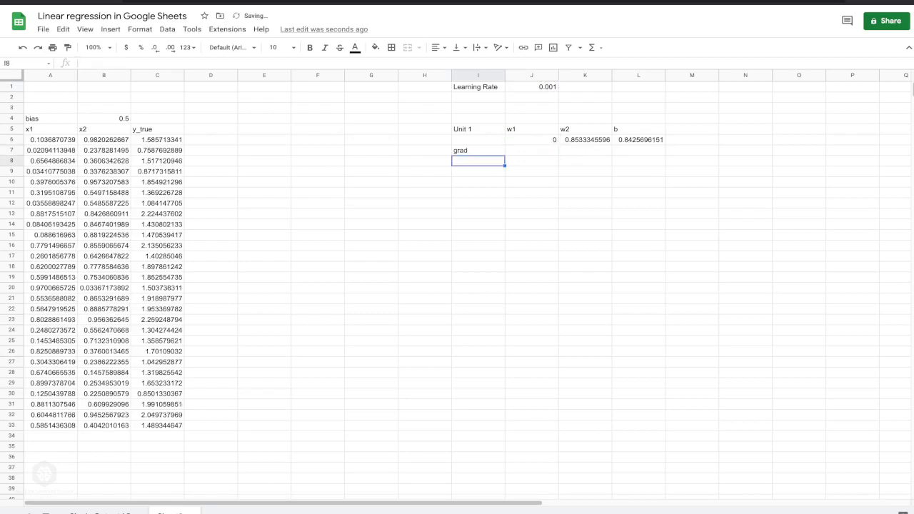
Make the w1 formula in J6 conditional as =IF(J2 = "INIT";RAND();J6-J1*J7) and reject the suggested autofill.
{"action": "key", "text": "Up"}
{"action": "key", "text": "Right"}
{"action": "key", "text": "Up"}
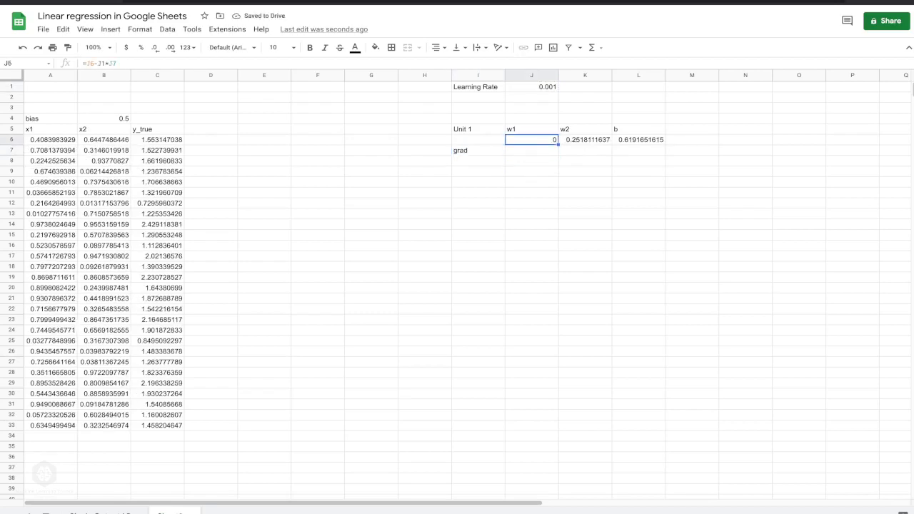
{"action": "key", "text": "Return"}
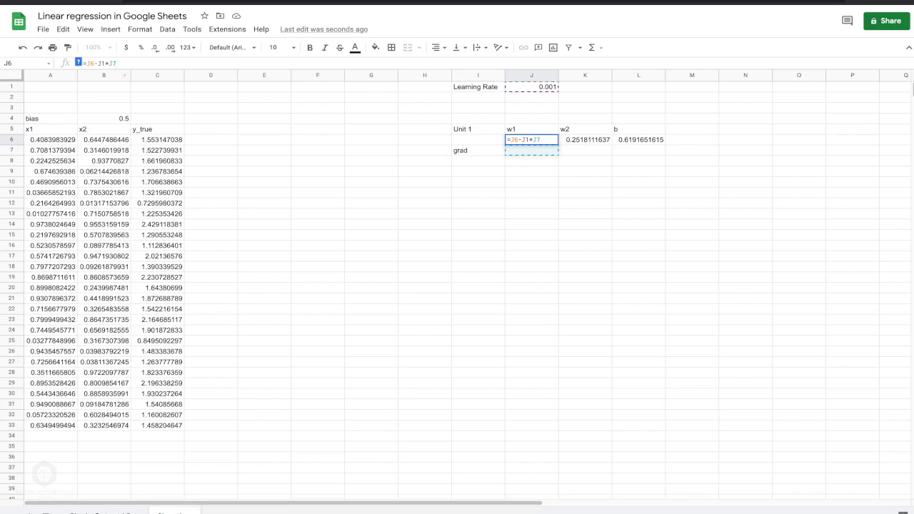
{"action": "type", "text": "IF("}
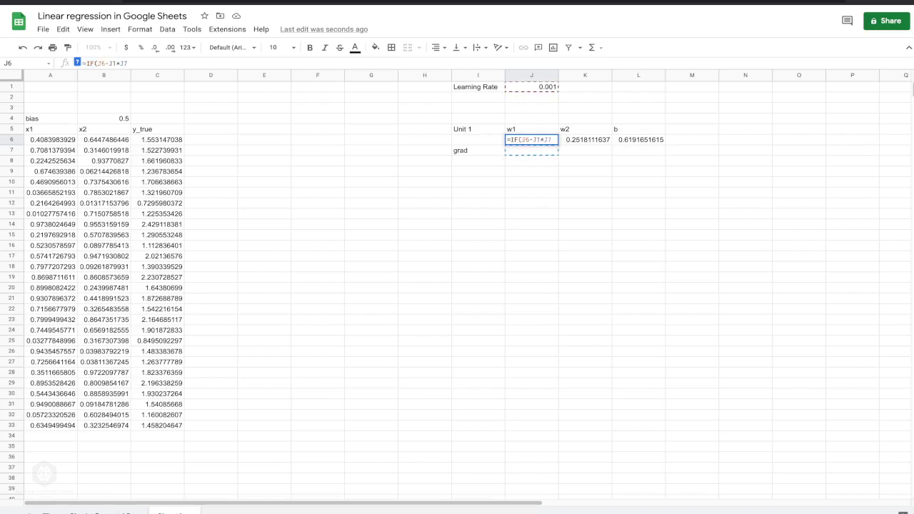
{"action": "type", "text": ";"}
{"action": "type", "text": "RAND"}
{"action": "type", "text": "();"}
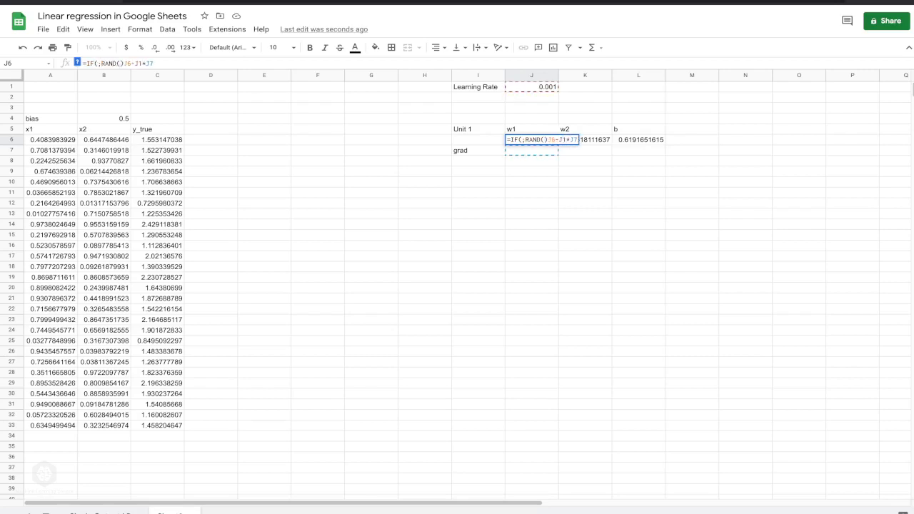
{"action": "type", "text": ")"}
{"action": "type", "text": "J2"}
{"action": "type", "text": " == \""}
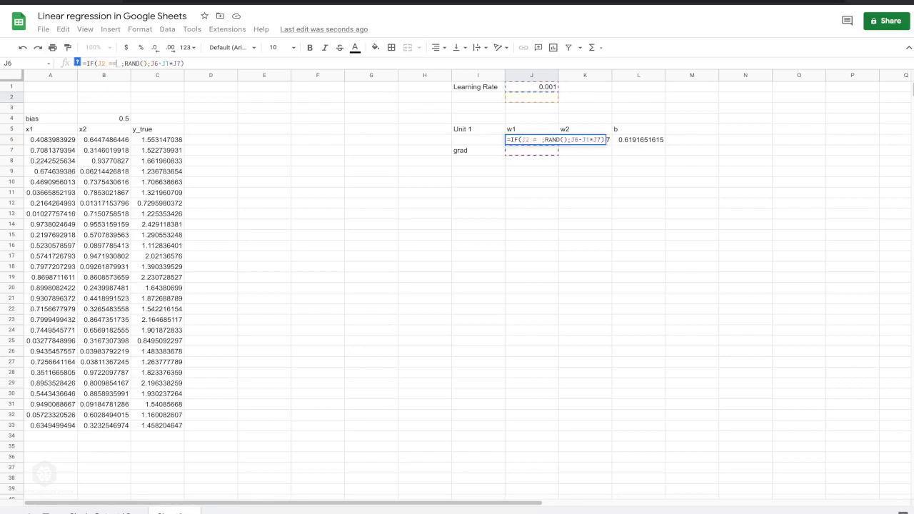
{"action": "type", "text": "INIT\""}
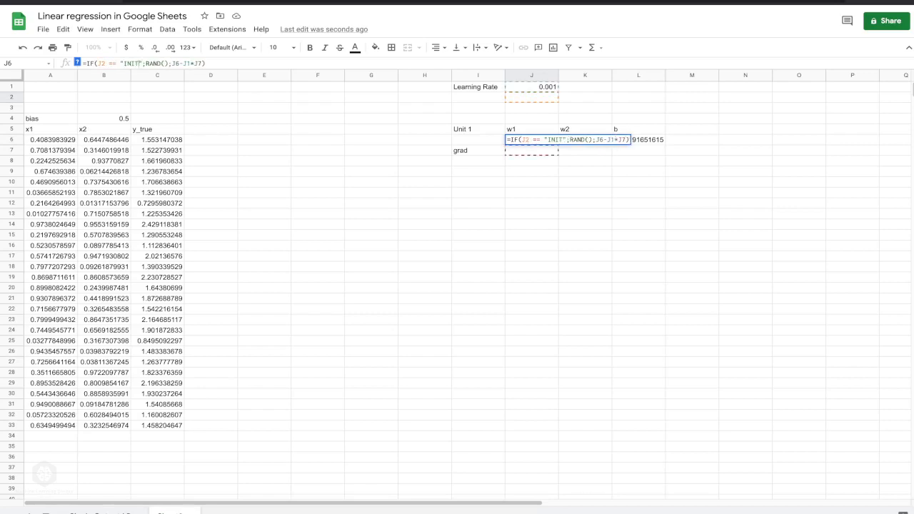
{"action": "key", "text": "BackSpace"}
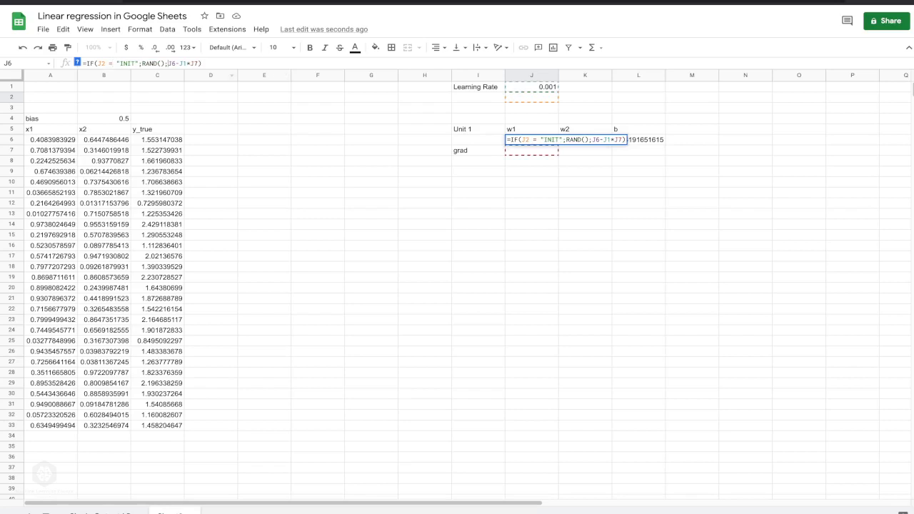
{"action": "key", "text": "Return"}
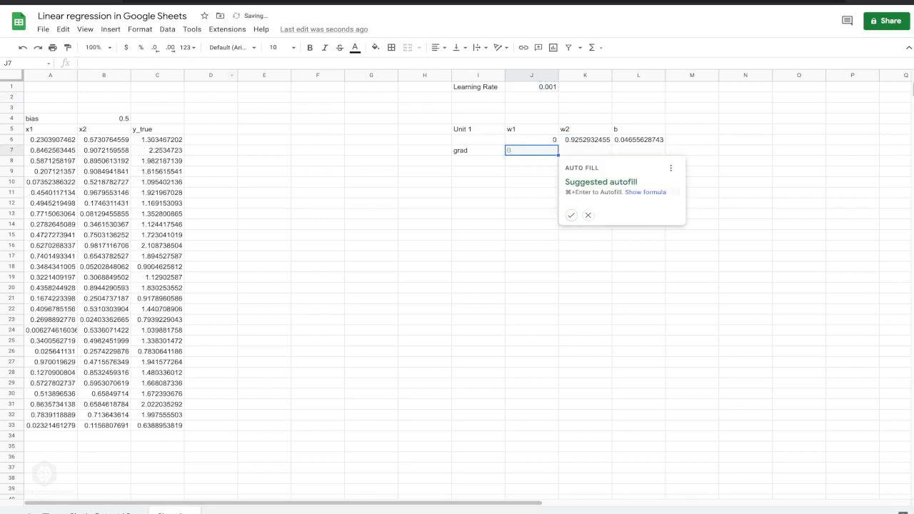
{"action": "left_click", "coordinate": [587, 214]}
Add the label Mode in I2 and set its value in J2 to INIT.
{"action": "left_click", "coordinate": [477, 97]}
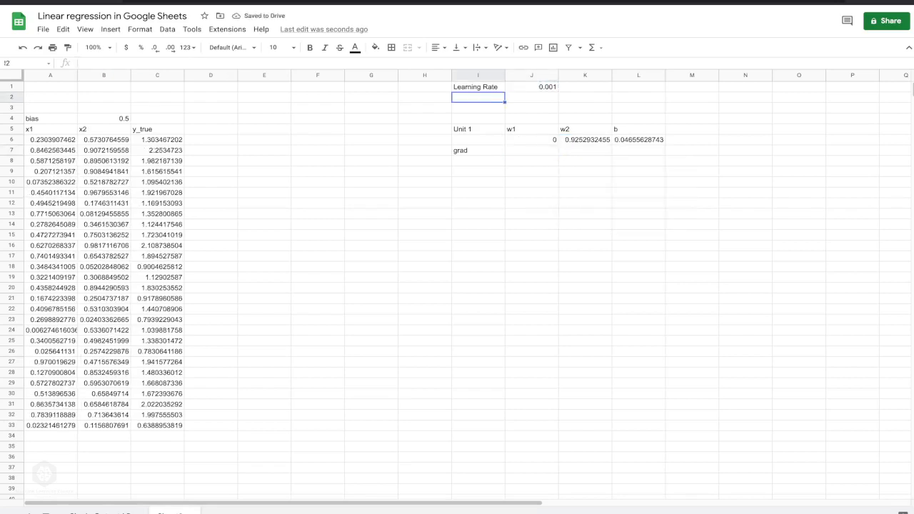
{"action": "type", "text": "Mode"}
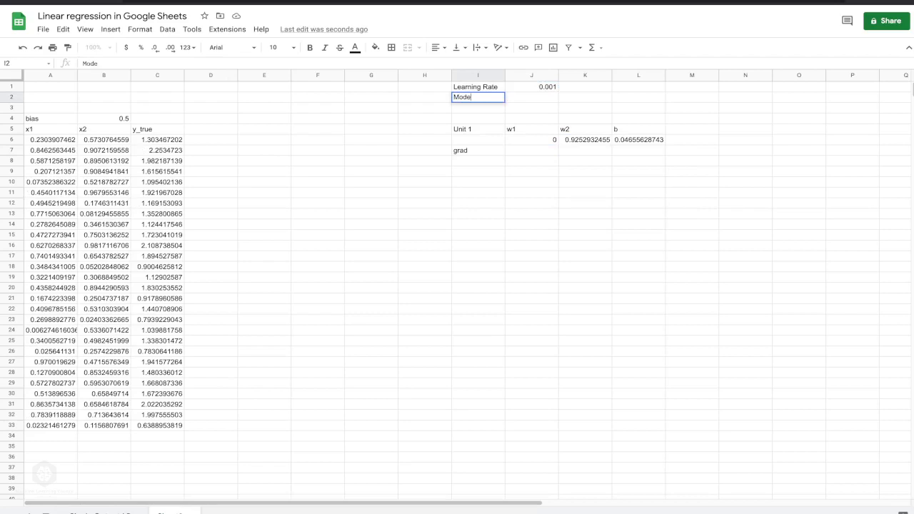
{"action": "key", "text": "Return"}
{"action": "key", "text": "Up"}
{"action": "key", "text": "Right"}
{"action": "type", "text": "NI"}
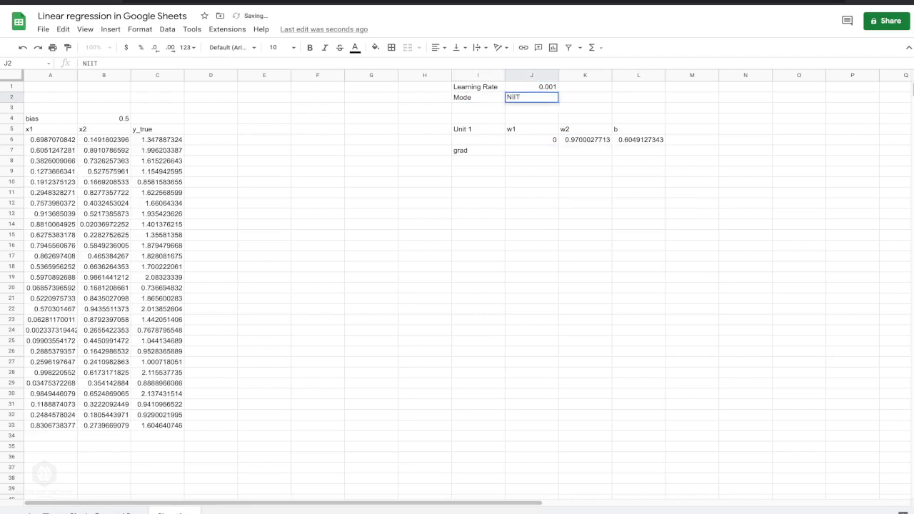
{"action": "key", "text": "BackSpace"}
{"action": "key", "text": "BackSpace"}
{"action": "type", "text": "INIT"}
{"action": "key", "text": "BackSpace"}
{"action": "type", "text": "IT"}
Fill the w1 formula from J6 across to the w2 and b cells, K6 and L6.
{"action": "left_click", "coordinate": [584, 140]}
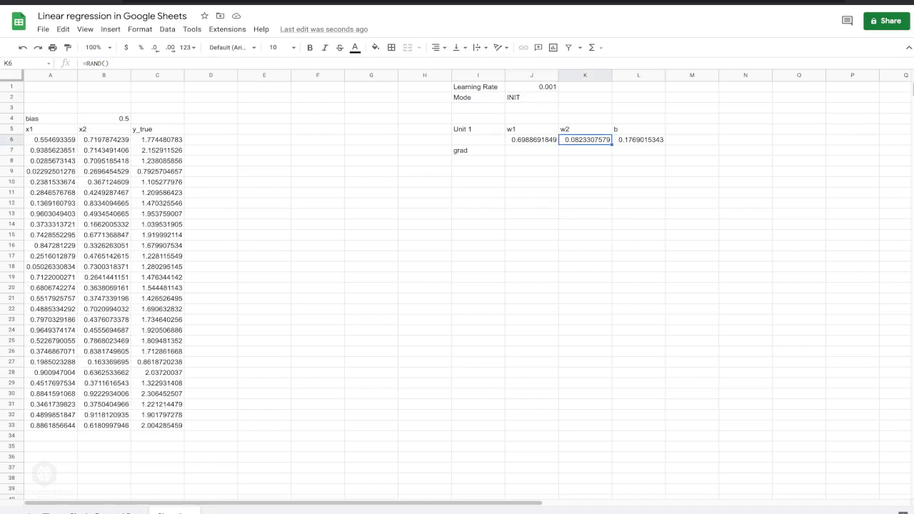
{"action": "key", "text": "Left"}
{"action": "key", "text": "shift+Right"}
{"action": "key", "text": "shift+Right"}
{"action": "key", "text": "ctrl+r"}
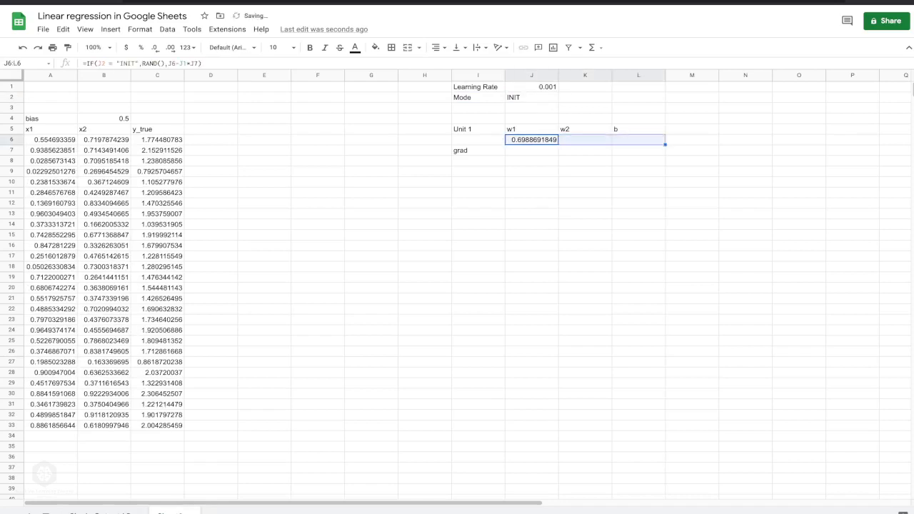
Change the learning rate reference in the w2 formula in K6 to the absolute reference $J$1.
{"action": "key", "text": "Right"}
{"action": "key", "text": "F2"}
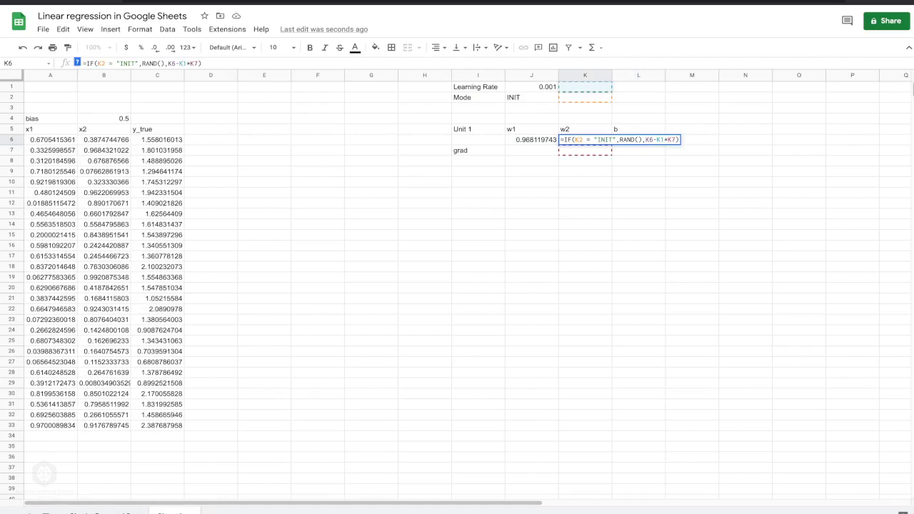
{"action": "key", "text": "BackSpace"}
{"action": "key", "text": "BackSpace"}
{"action": "type", "text": "J1"}
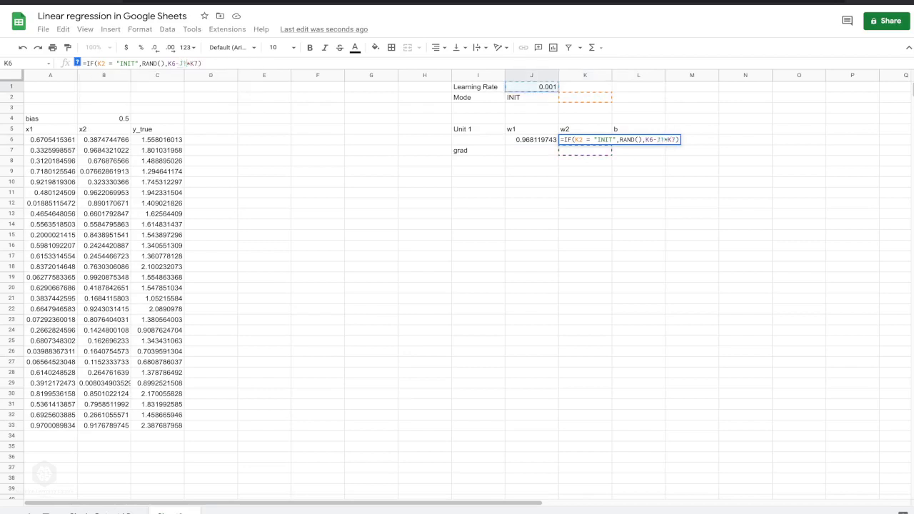
{"action": "key", "text": "F4"}
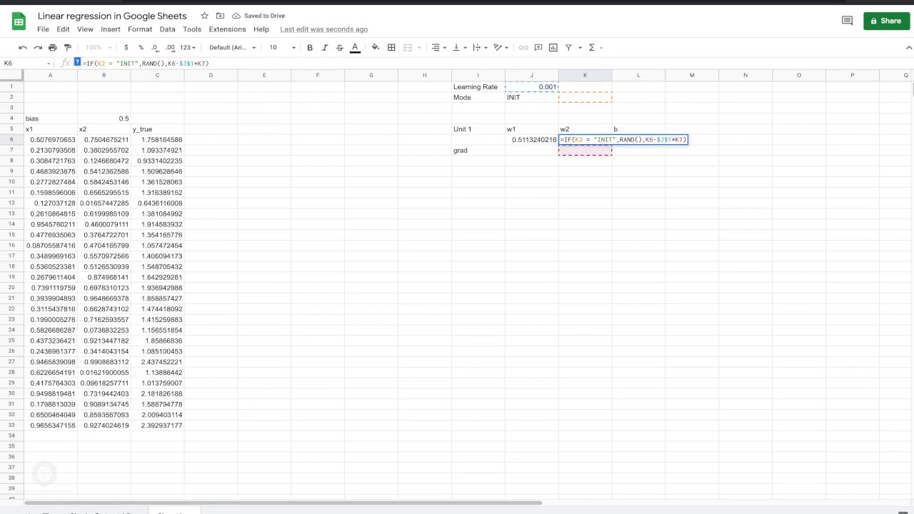
Change the mode reference in the w2 formula in K6 to the absolute reference $J$2.
{"action": "key", "text": "BackSpace"}
{"action": "key", "text": "BackSpace"}
{"action": "type", "text": "J2"}
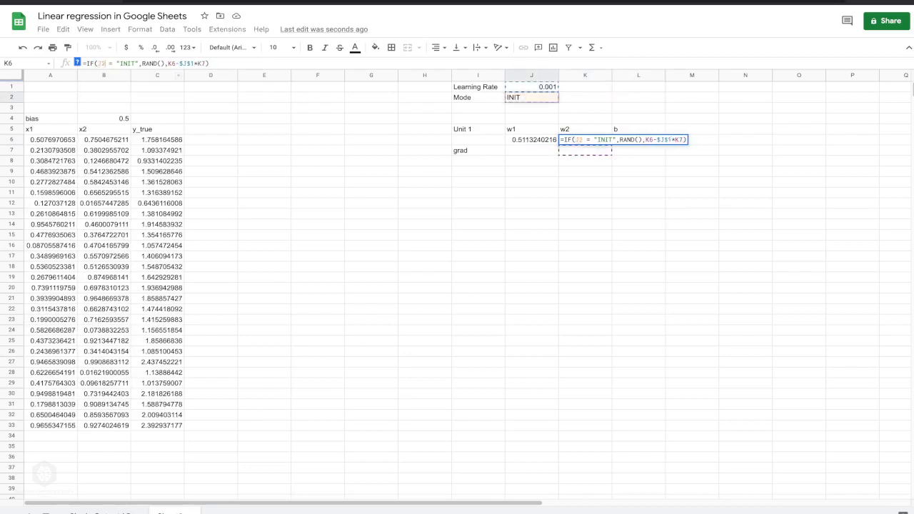
{"action": "key", "text": "F4"}
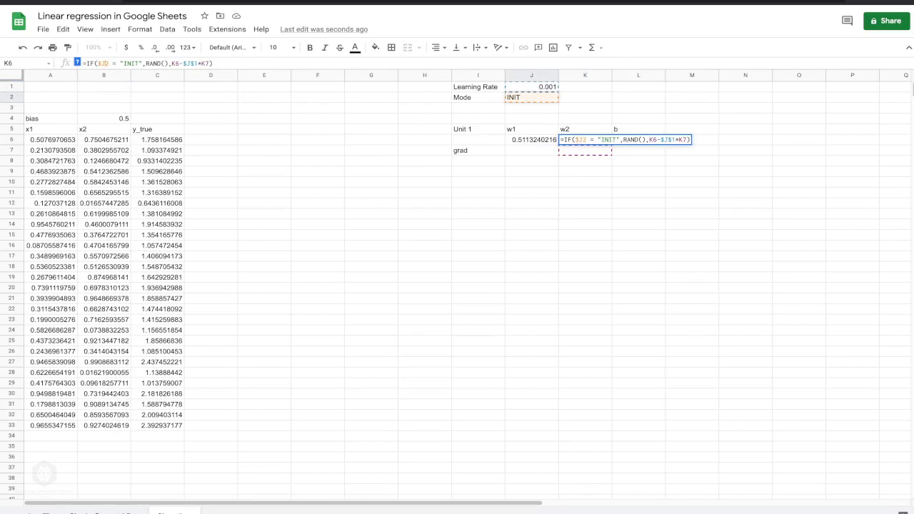
{"action": "type", "text": "$"}
{"action": "key", "text": "Return"}
Fill the corrected w2 formula from K6 across to the b cell, L6.
{"action": "key", "text": "Up"}
{"action": "key", "text": "shift+Right"}
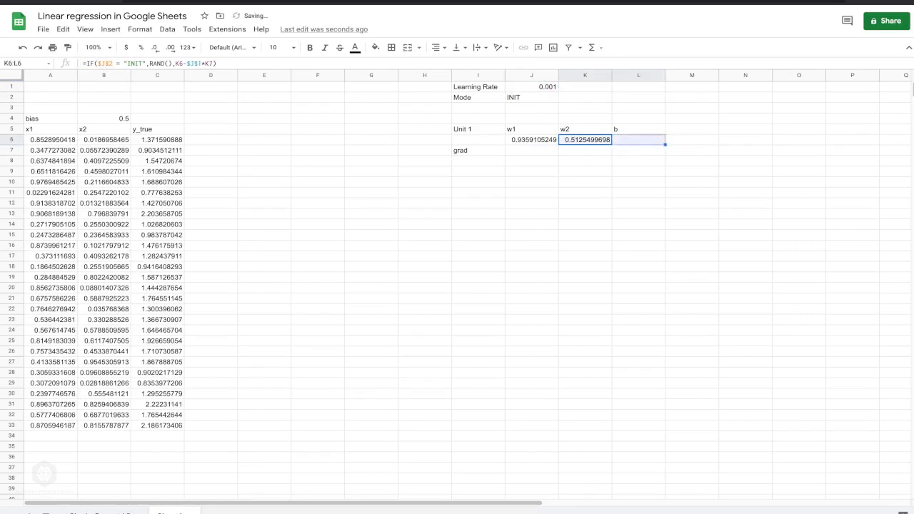
{"action": "key", "text": "ctrl+r"}
{"action": "key", "text": "Right"}
{"action": "double_click", "coordinate": [531, 97]}
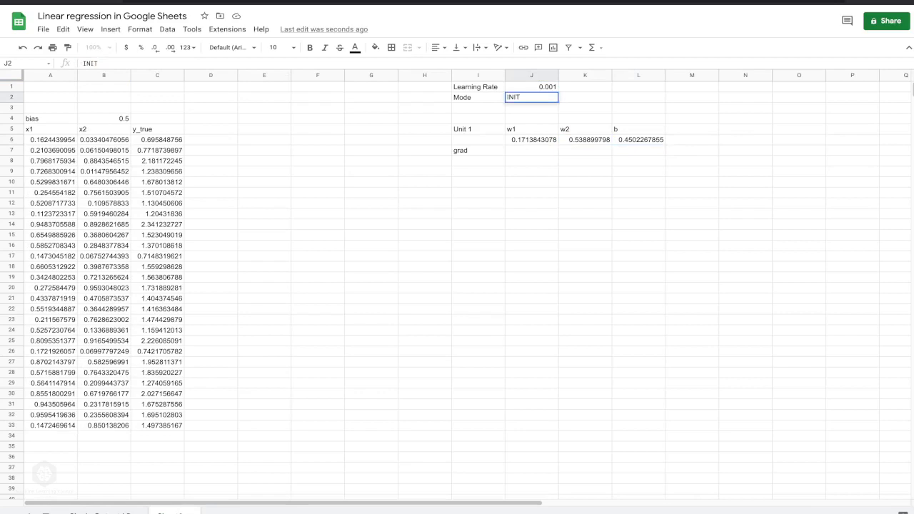
{"action": "key", "text": "shift+Left"}
{"action": "key", "text": "shift+Left"}
{"action": "key", "text": "shift+Left"}
{"action": "key", "text": "shift+Left"}
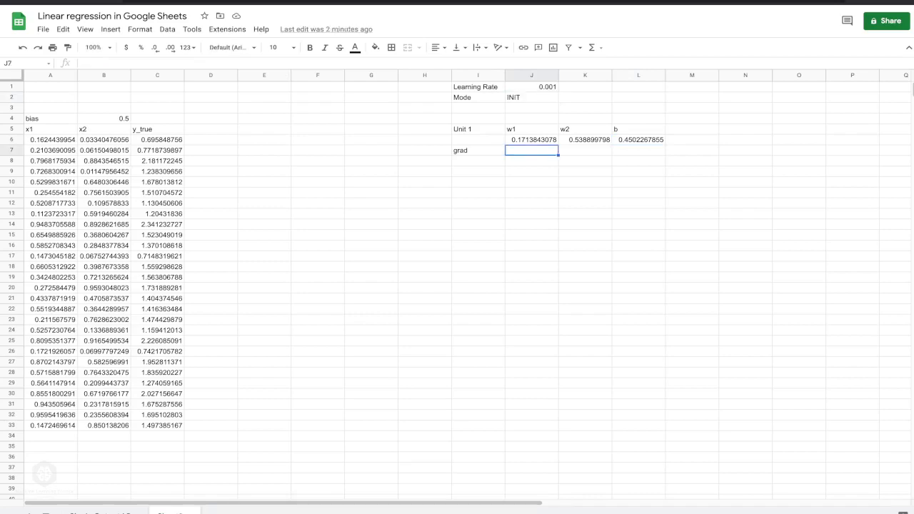
Start the w1 gradient formula in J7 as =(-2)*AVERAGE(ARRAYFORMULA()).
{"action": "type", "text": "="}
{"action": "type", "text": "-2"}
{"action": "key", "text": "BackSpace"}
{"action": "key", "text": "BackSpace"}
{"action": "type", "text": "(-2)*AVA"}
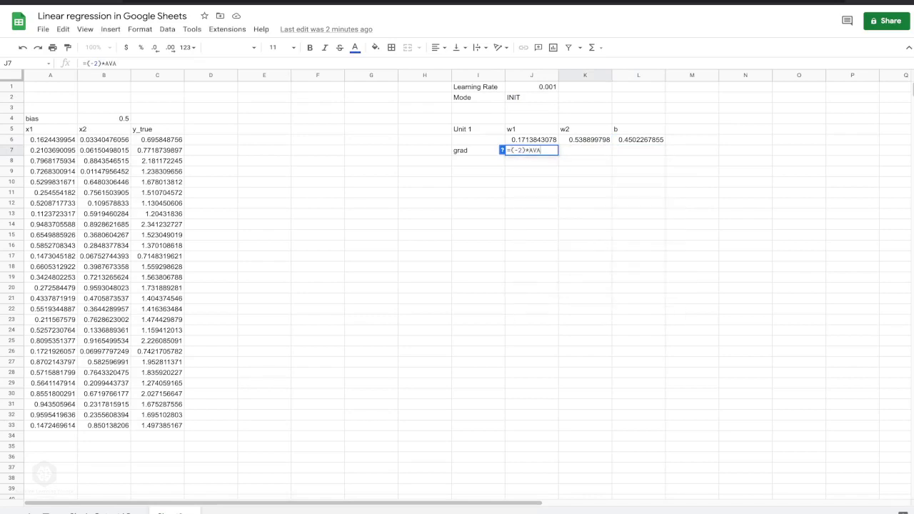
{"action": "key", "text": "BackSpace"}
{"action": "type", "text": "ERAGE("}
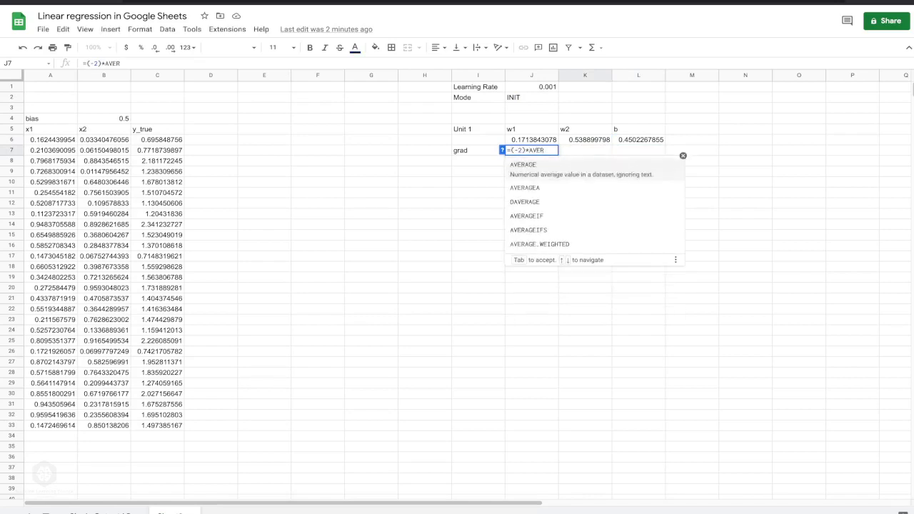
{"action": "key", "text": "Tab"}
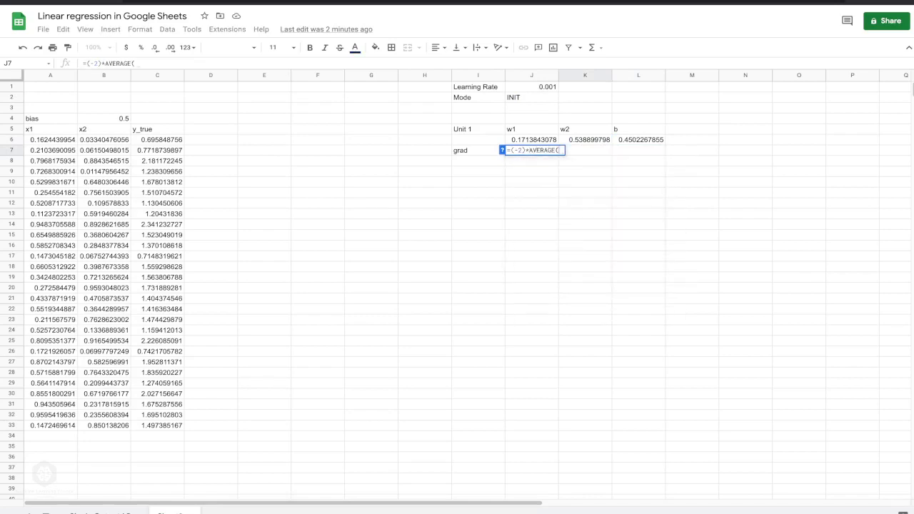
{"action": "type", "text": "ARRAYFORMULA("}
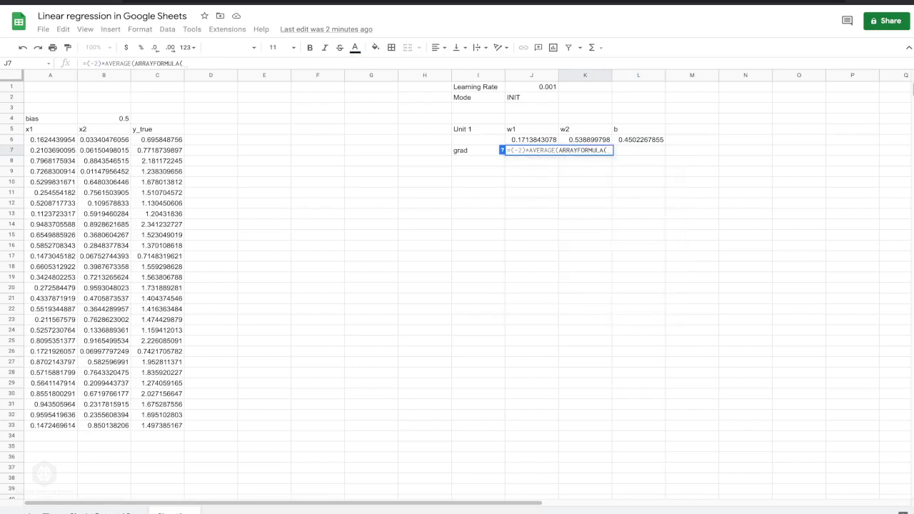
{"action": "type", "text": "))"}
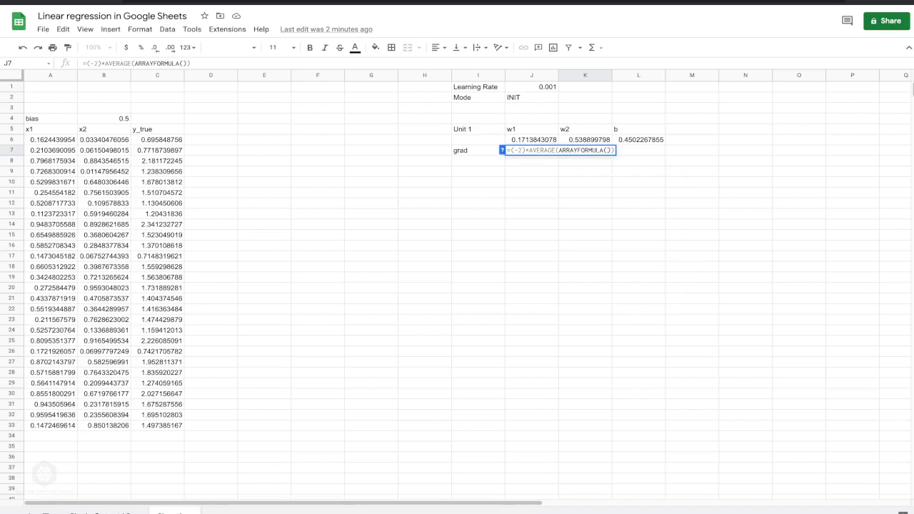
Inside the ARRAYFORMULA in J7, subtract the prediction from y_true as C6:C33-(J6*A6:A33+K6*B6:B33+L6).
{"action": "left_click_drag", "start_coordinate": [157, 139], "coordinate": [157, 424]}
{"action": "type", "text": "-"}
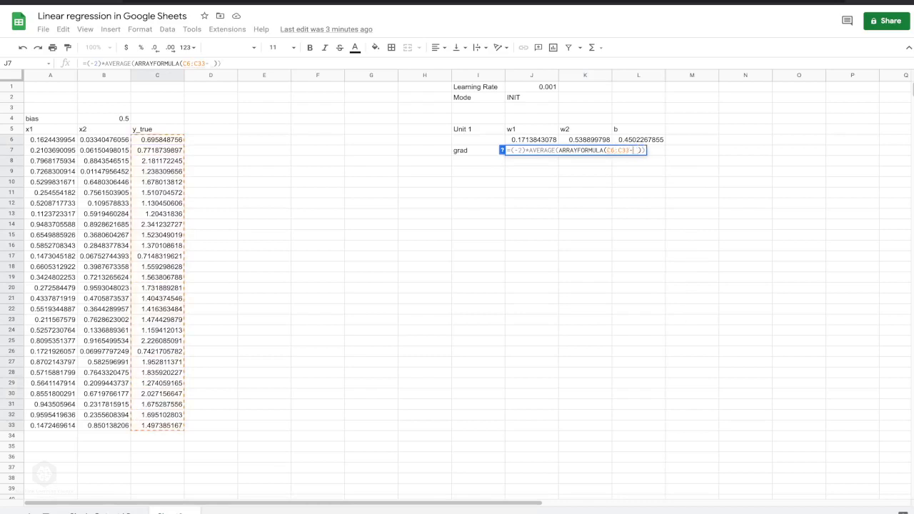
{"action": "type", "text": "("}
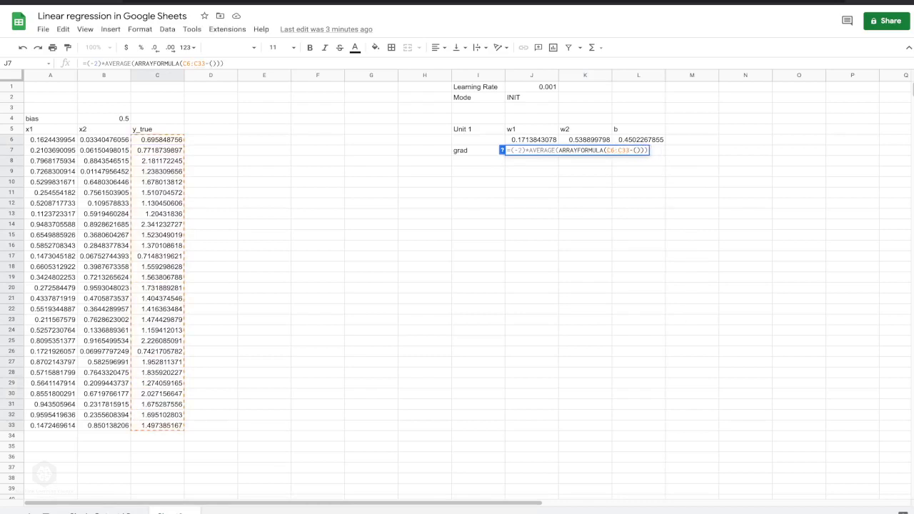
{"action": "left_click", "coordinate": [531, 140]}
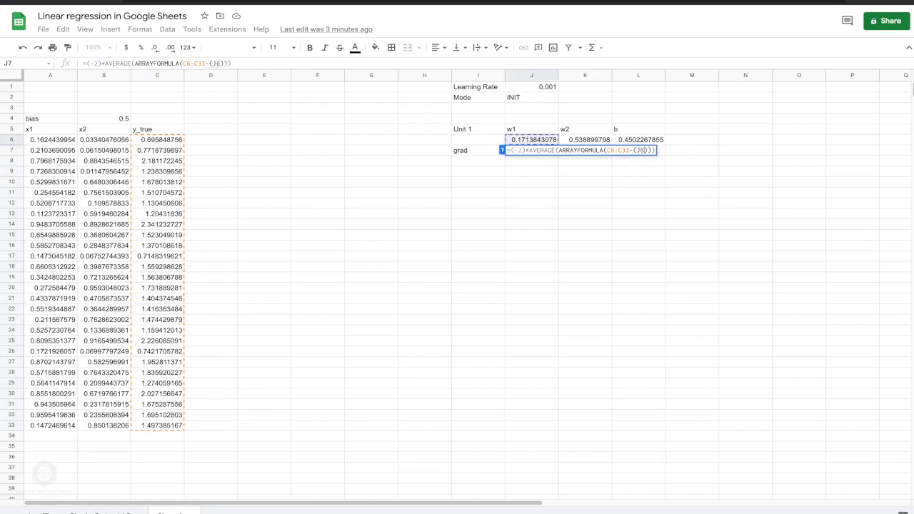
{"action": "type", "text": "*"}
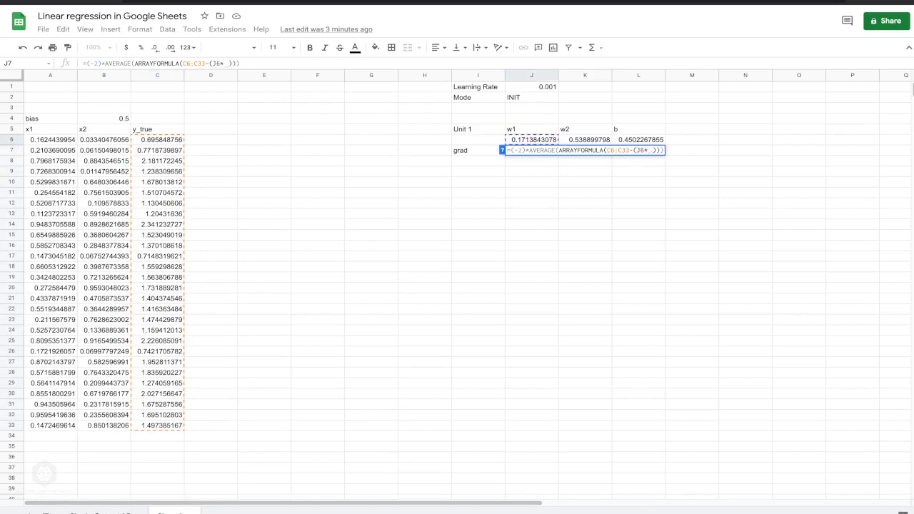
{"action": "left_click_drag", "start_coordinate": [50, 140], "coordinate": [50, 426]}
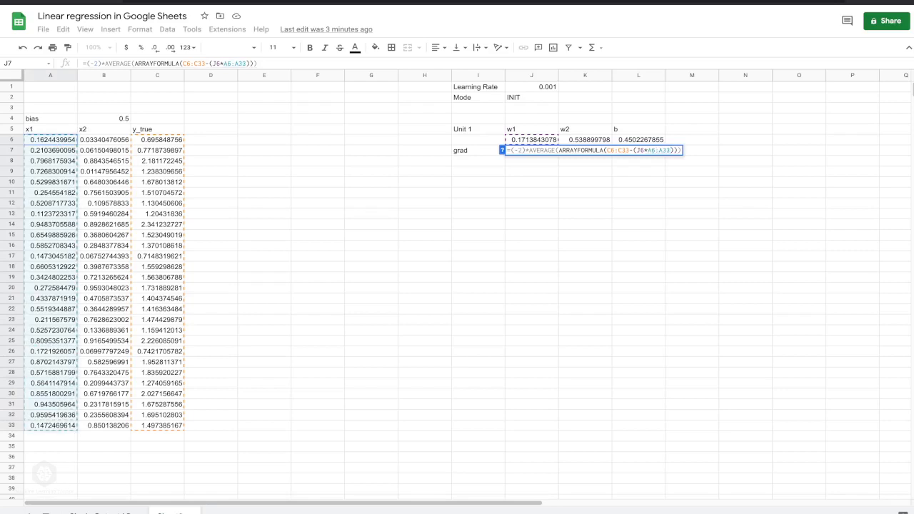
{"action": "type", "text": "*"}
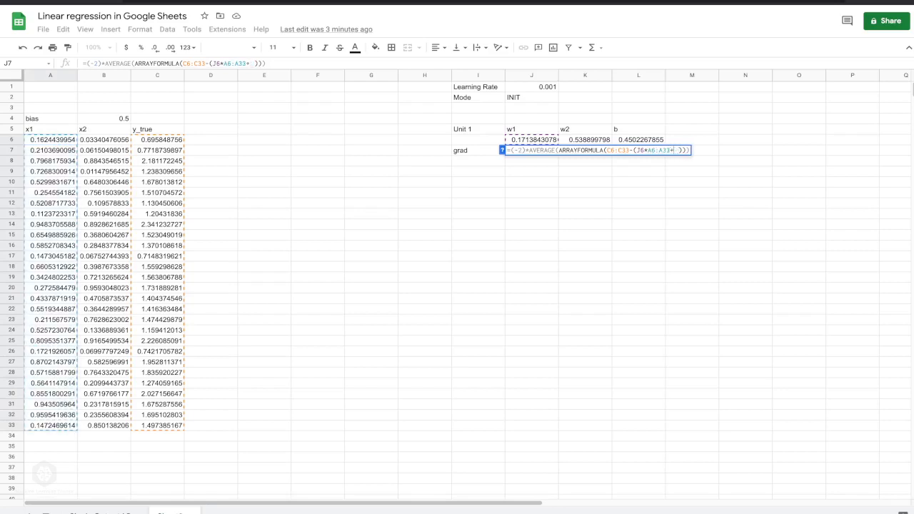
{"action": "left_click", "coordinate": [586, 140]}
{"action": "type", "text": "*"}
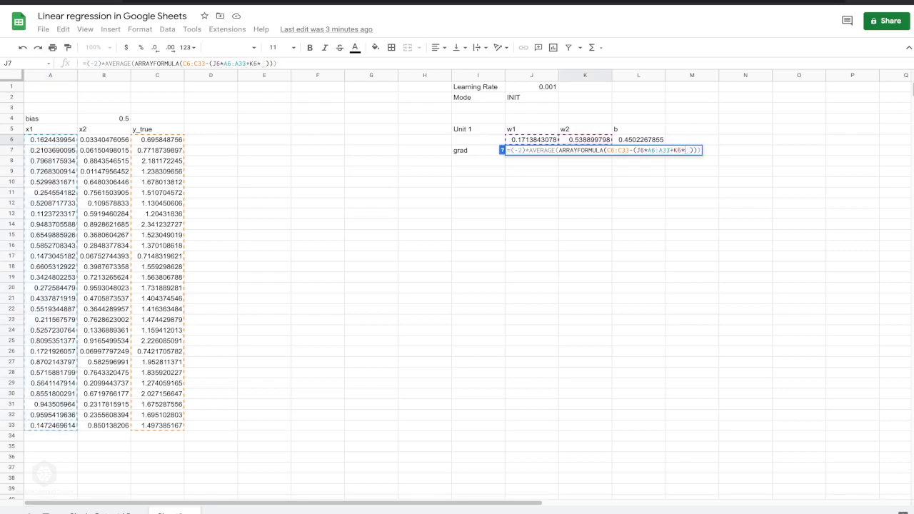
{"action": "left_click_drag", "start_coordinate": [103, 139], "coordinate": [104, 425]}
{"action": "type", "text": "+"}
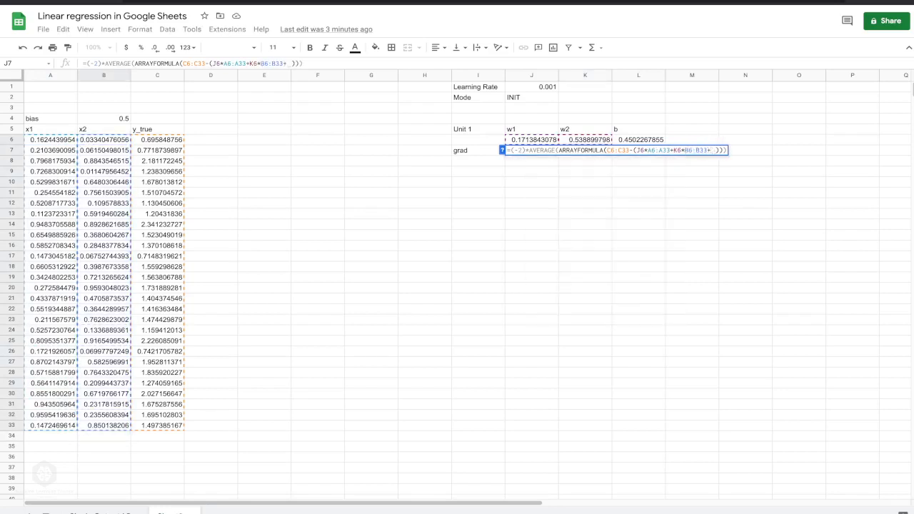
{"action": "left_click", "coordinate": [639, 140]}
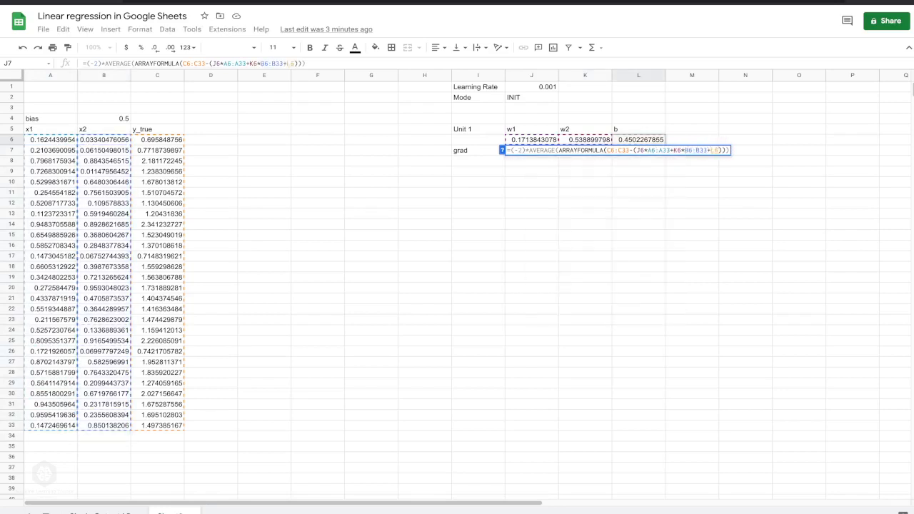
Multiply the prediction parentheses in the J7 gradient formula by the x1 range A6:A33 and commit the formula.
{"action": "key", "text": "Right"}
{"action": "key", "text": "Left"}
{"action": "type", "text": ")*"}
{"action": "left_click_drag", "start_coordinate": [50, 140], "coordinate": [50, 425]}
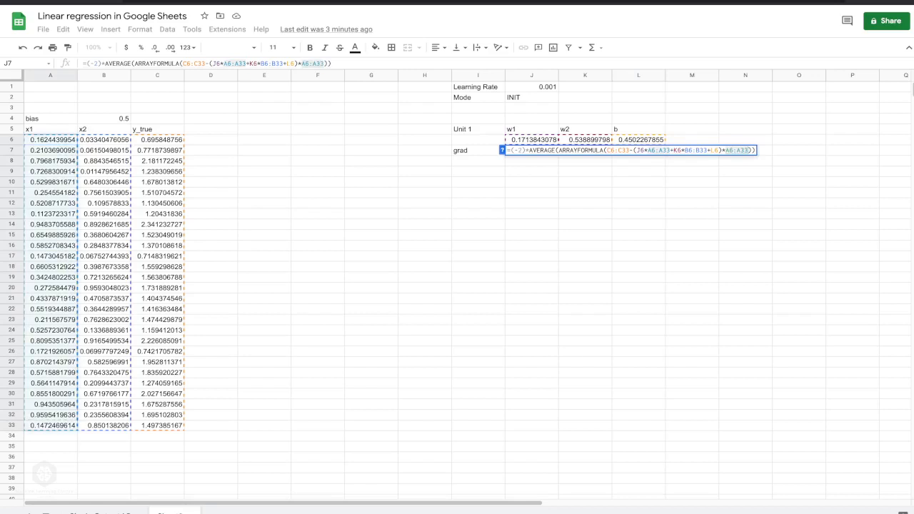
{"action": "key", "text": "Return"}
Start the w2 gradient formula in K7 with =(-2)*AVERAGE(ARRAYFORMULA(.
{"action": "left_click", "coordinate": [585, 150]}
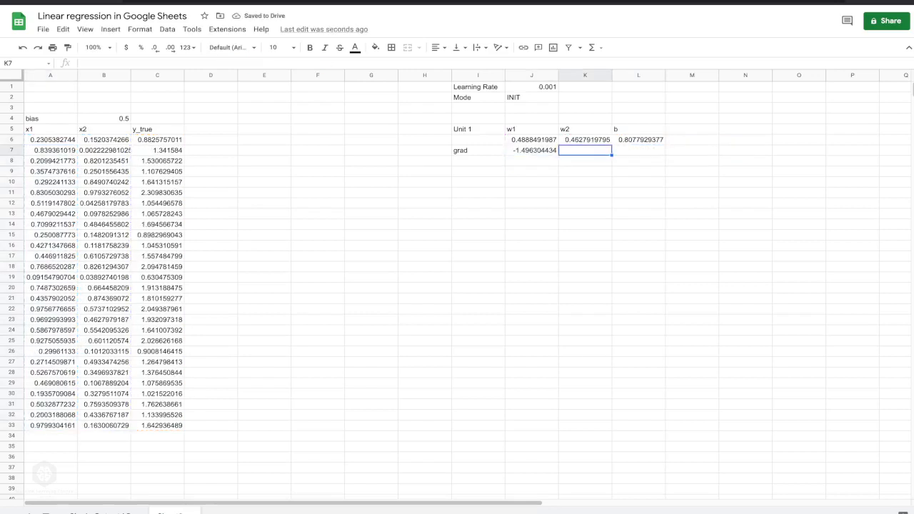
{"action": "type", "text": "=(-2)"}
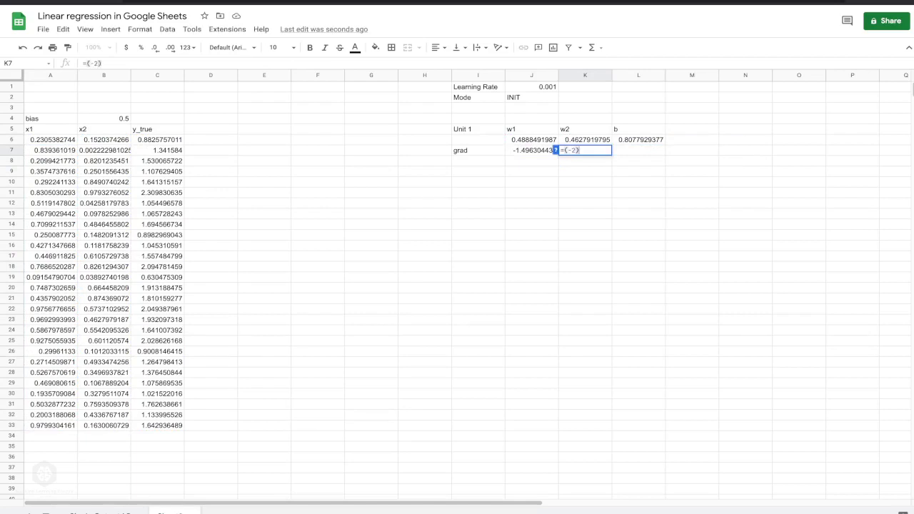
{"action": "type", "text": "*AVERAGE("}
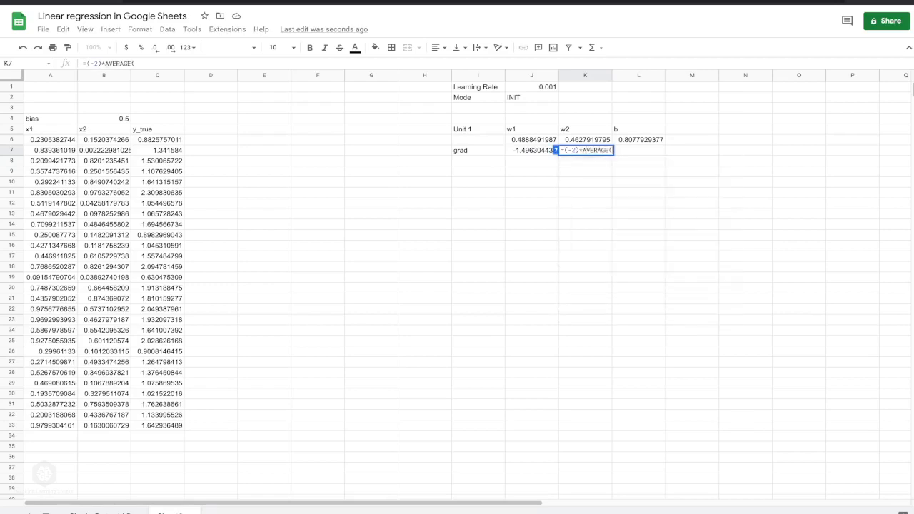
{"action": "type", "text": "ARRA"}
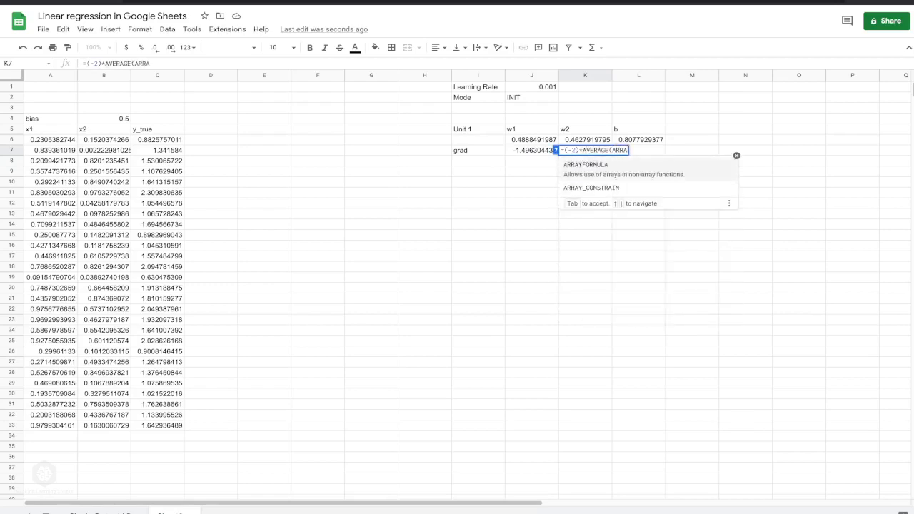
{"action": "key", "text": "Tab"}
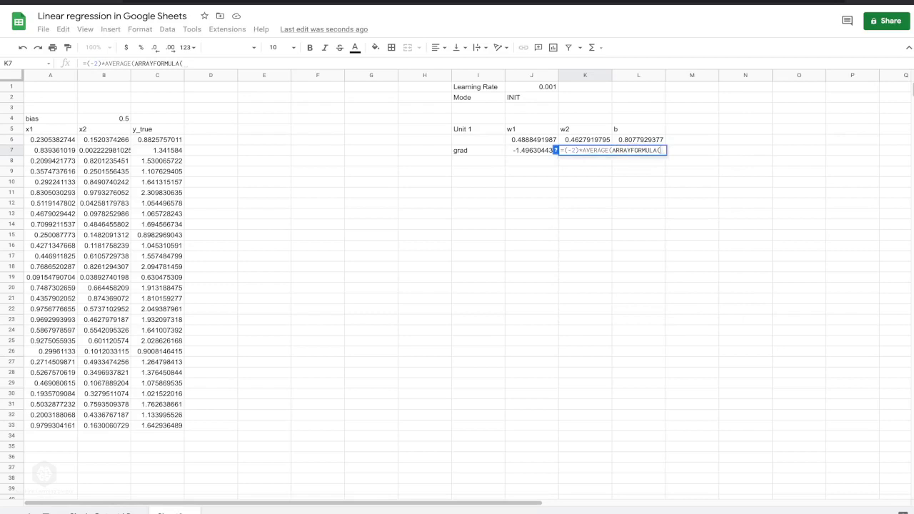
Extend the K7 formula with the error term (C6:C33-(J6*A6:A33+K6*B6:B33+L6), leaving its outer parenthesis open.
{"action": "type", "text": "("}
{"action": "left_click_drag", "start_coordinate": [157, 140], "coordinate": [157, 425]}
{"action": "type", "text": "-("}
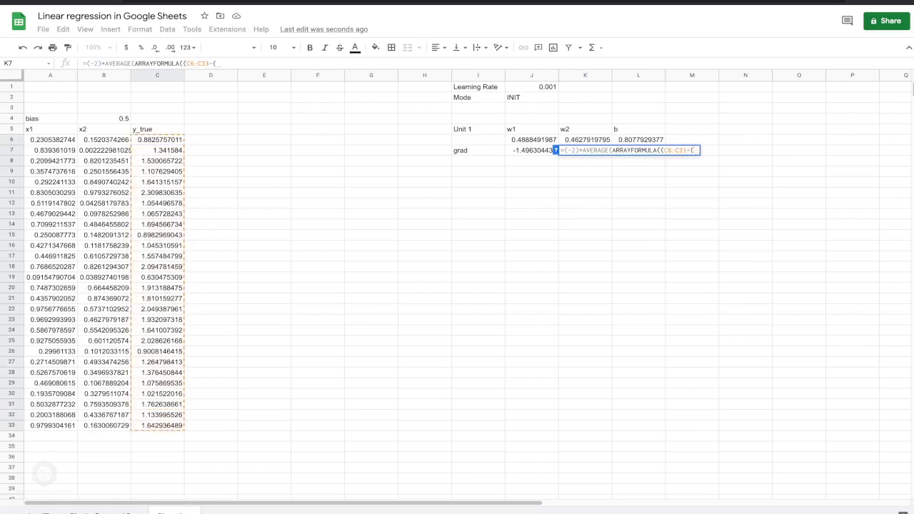
{"action": "left_click", "coordinate": [531, 140]}
{"action": "type", "text": "*"}
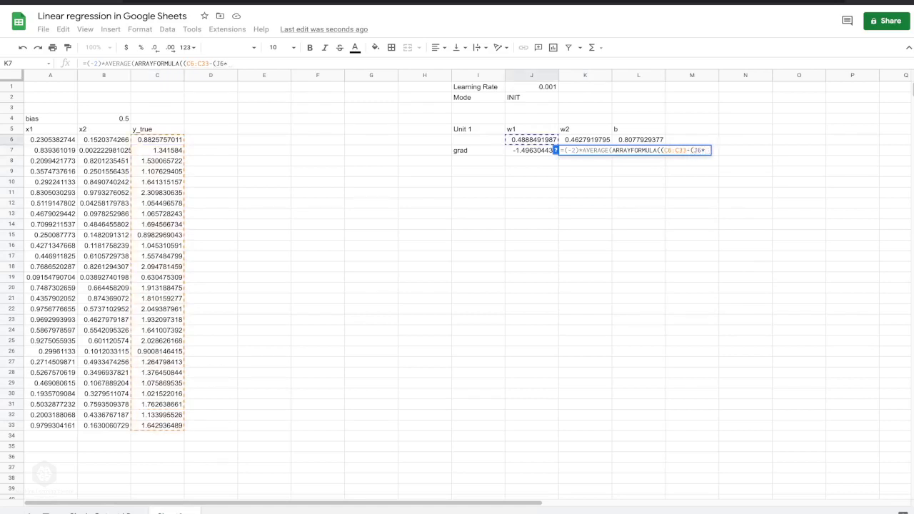
{"action": "left_click_drag", "start_coordinate": [50, 140], "coordinate": [50, 426]}
{"action": "type", "text": "+"}
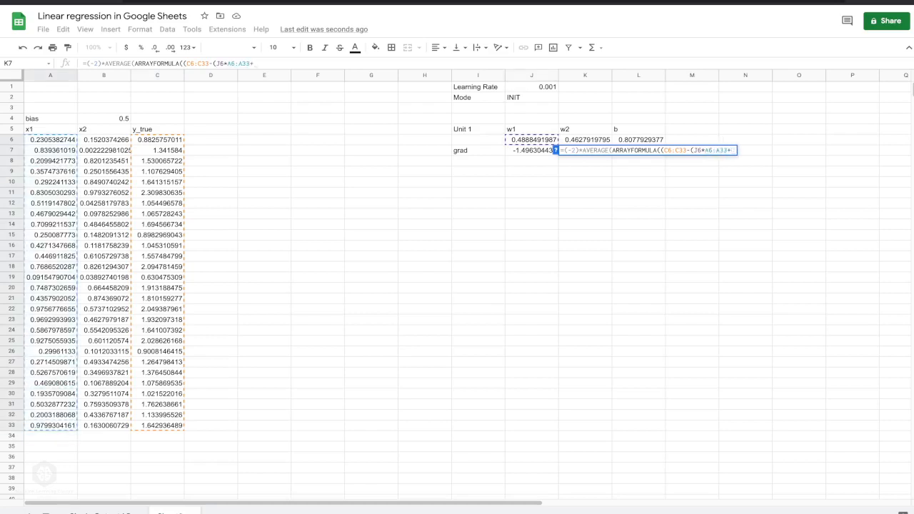
{"action": "left_click", "coordinate": [584, 140]}
{"action": "type", "text": "*"}
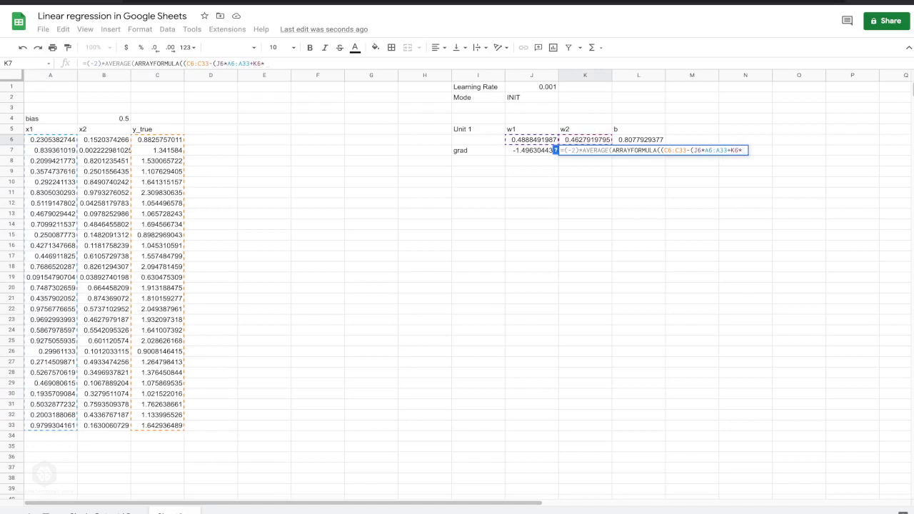
{"action": "left_click_drag", "start_coordinate": [103, 140], "coordinate": [104, 426]}
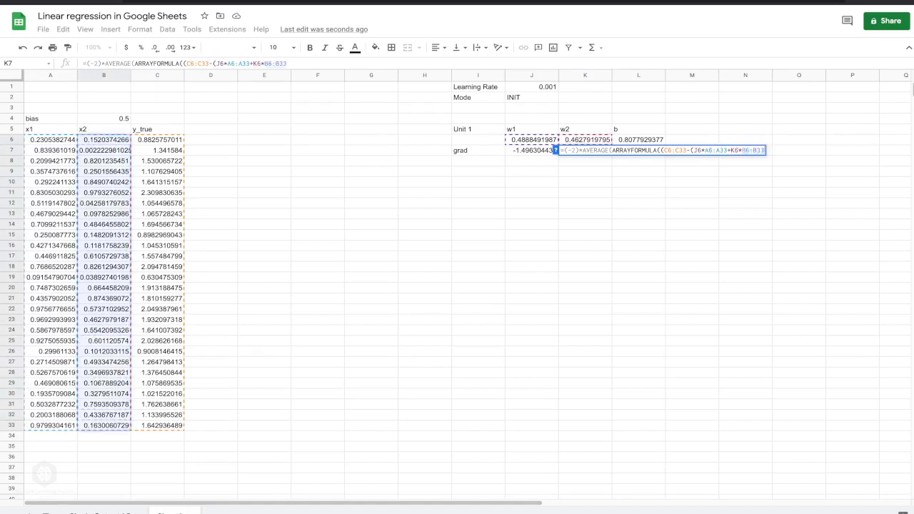
{"action": "type", "text": "+"}
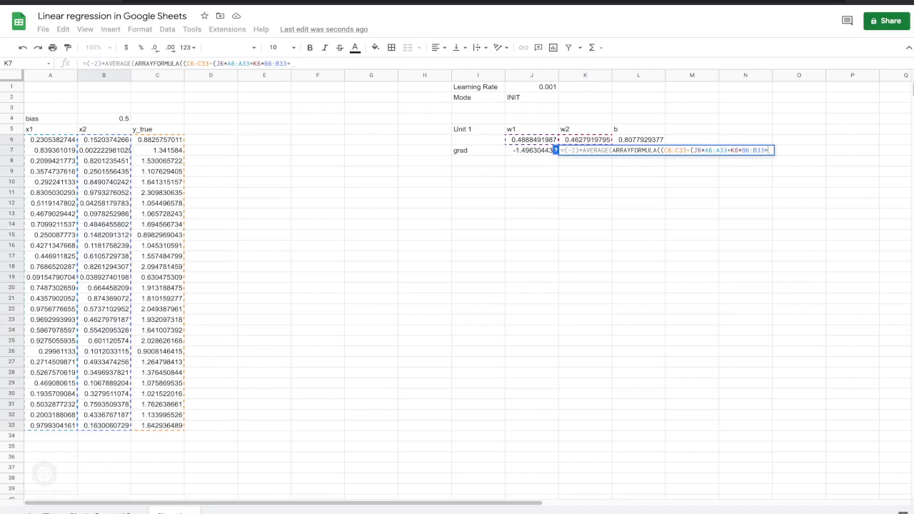
{"action": "left_click", "coordinate": [638, 140]}
{"action": "type", "text": ")"}
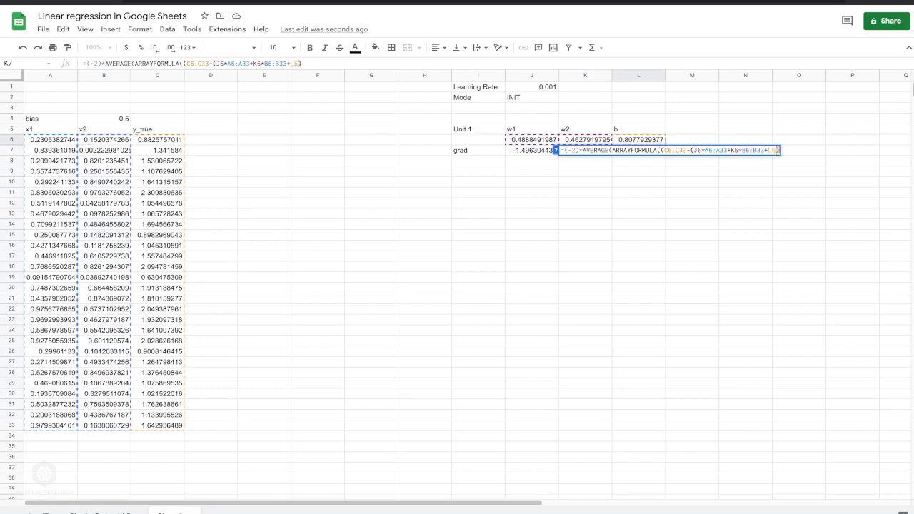
Multiply the error term in the K7 gradient formula by the x2 range B6:B33, close the parentheses and commit the formula.
{"action": "type", "text": "*"}
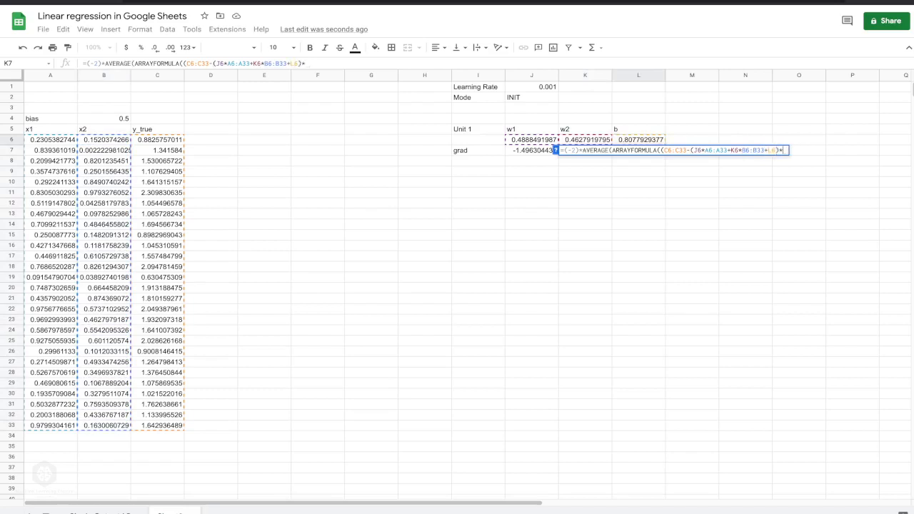
{"action": "left_click_drag", "start_coordinate": [104, 140], "coordinate": [104, 425]}
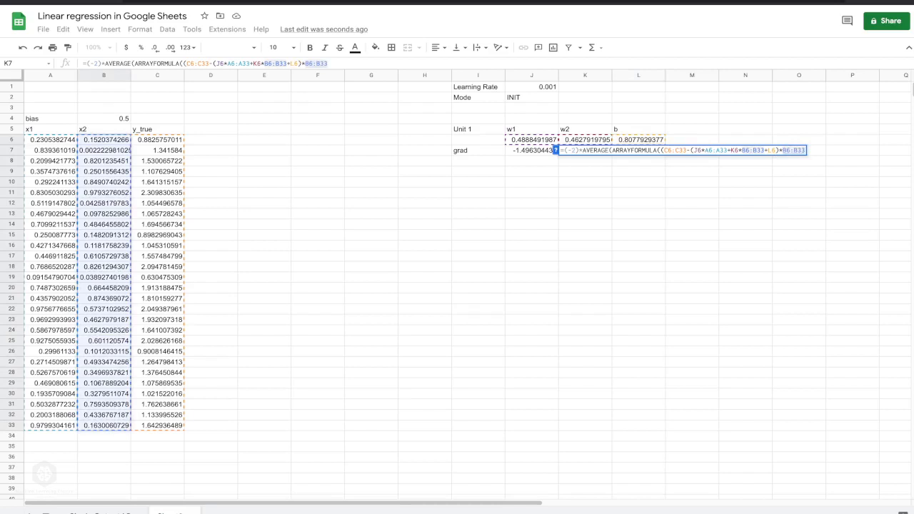
{"action": "type", "text": "))"}
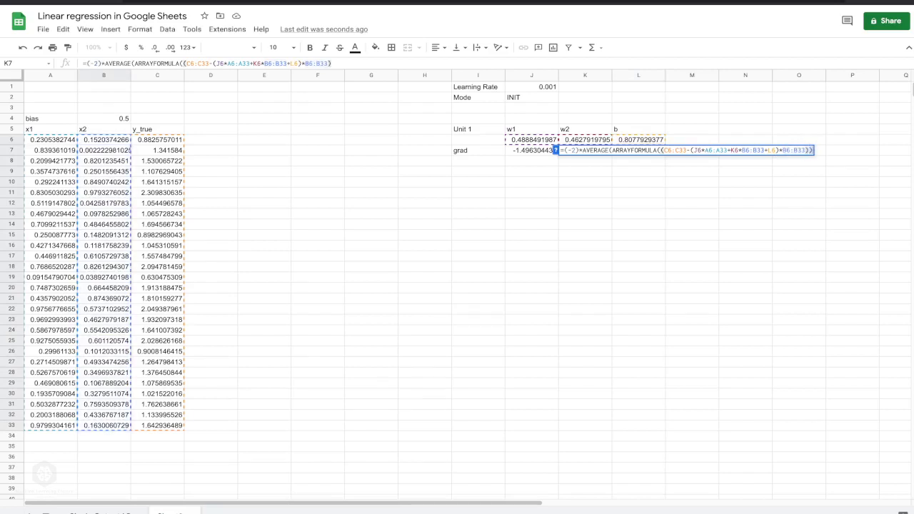
{"action": "key", "text": "Return"}
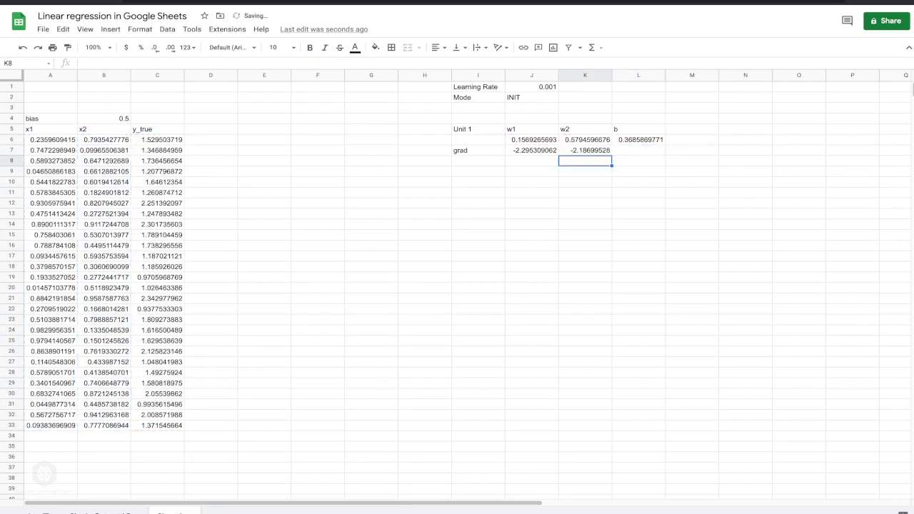
Start the bias gradient formula in L7 with =(-2)*AVERAGE(.
{"action": "left_click", "coordinate": [639, 151]}
{"action": "type", "text": "="}
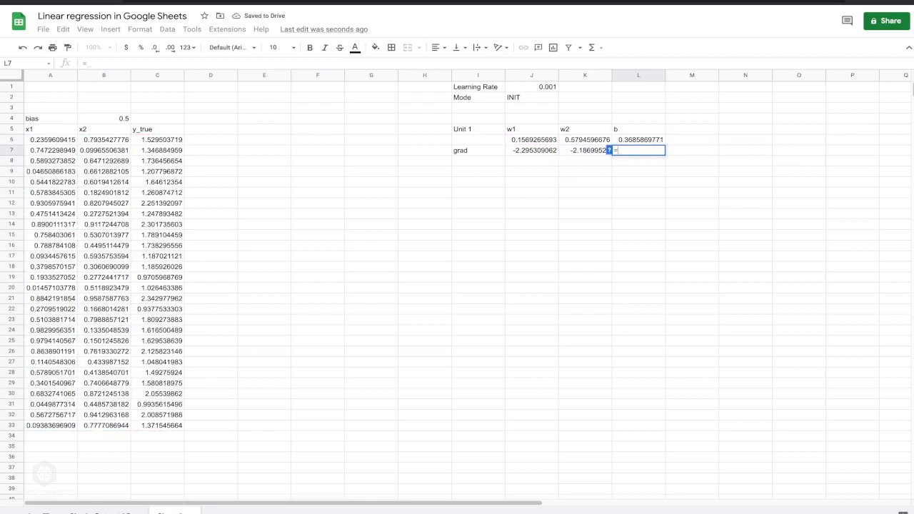
{"action": "type", "text": "(-2)*"}
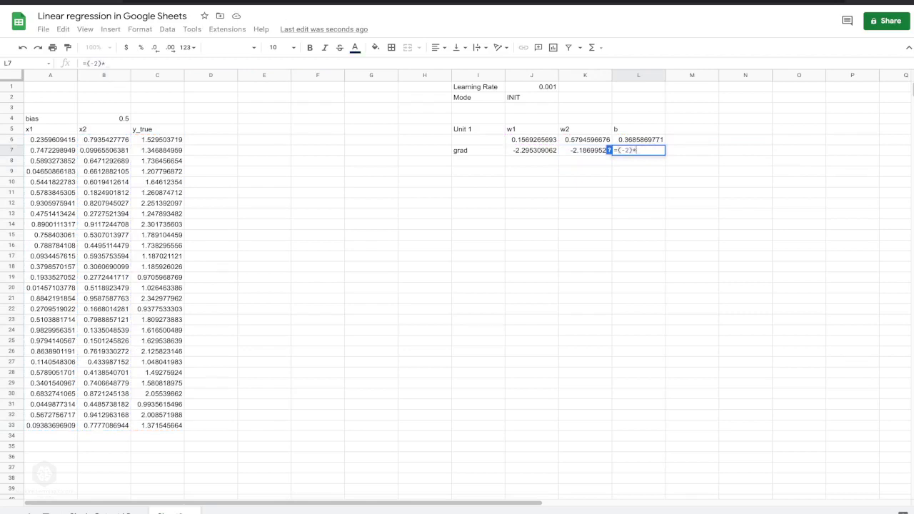
{"action": "type", "text": "AR"}
{"action": "key", "text": "Down"}
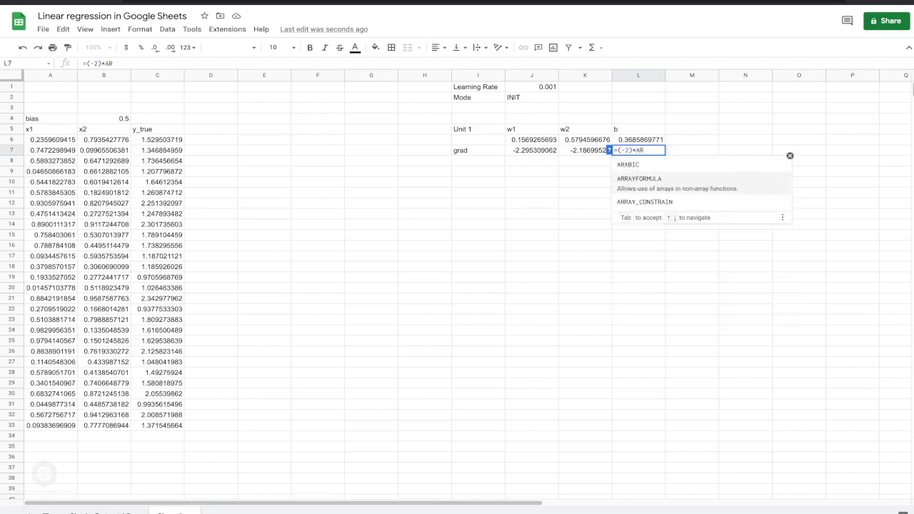
{"action": "key", "text": "BackSpace"}
{"action": "type", "text": "VERAGE("}
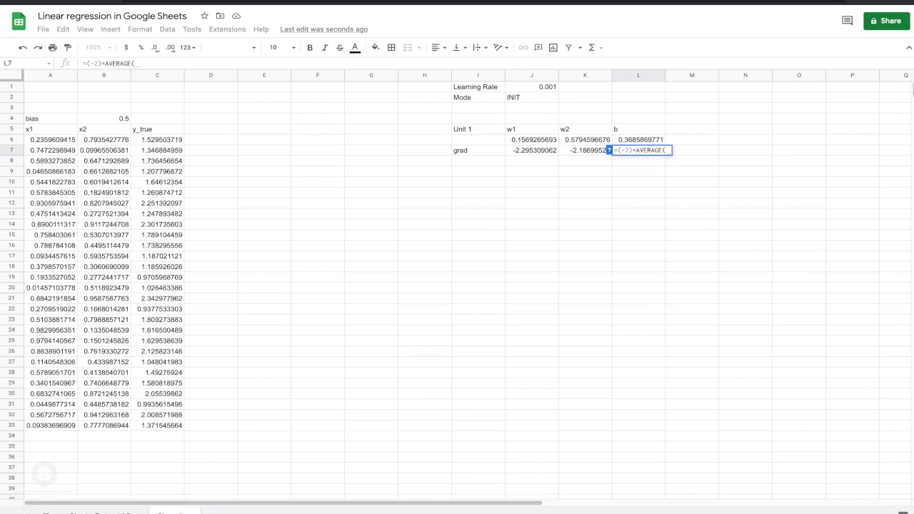
Inside the L7 average, begin the error term as (C6:C33-(A6:A33*J6, subtracting the x1 contribution from y_true.
{"action": "type", "text": "("}
{"action": "left_click_drag", "start_coordinate": [157, 139], "coordinate": [158, 425]}
{"action": "type", "text": "-"}
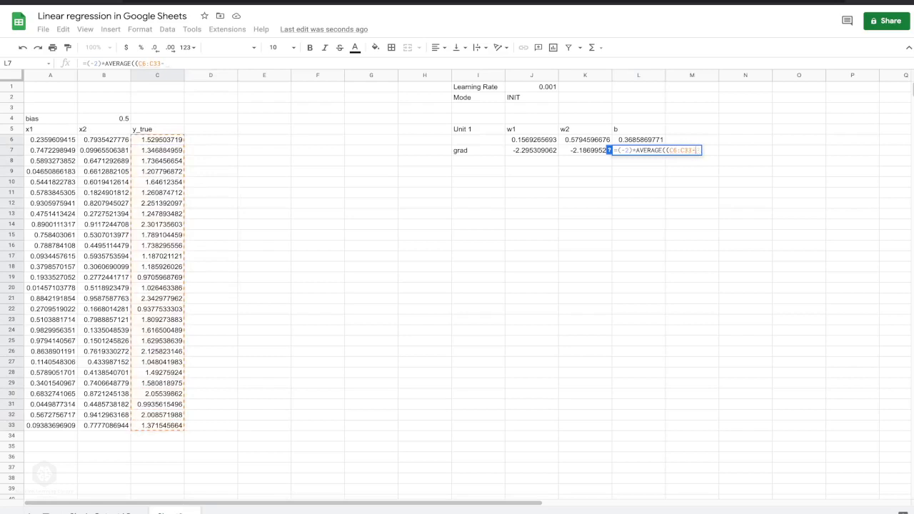
{"action": "type", "text": "("}
{"action": "left_click_drag", "start_coordinate": [50, 139], "coordinate": [50, 425]}
{"action": "type", "text": "*"}
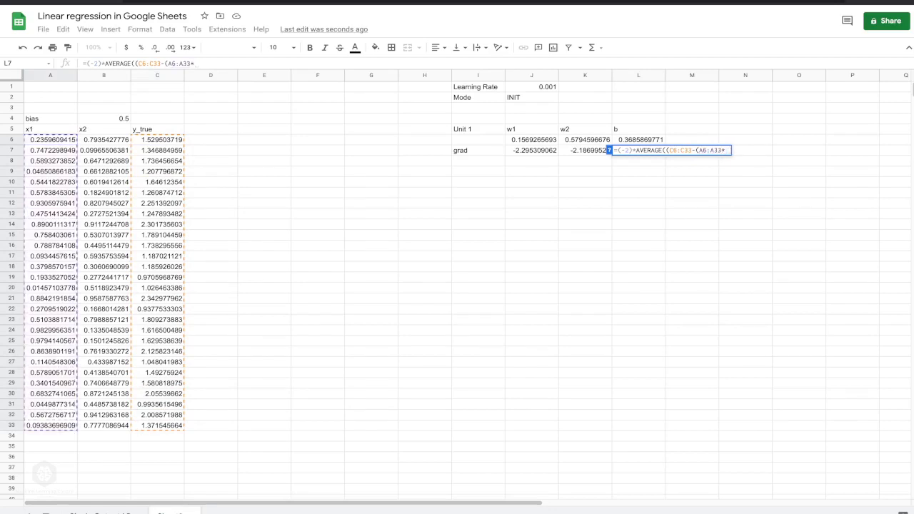
{"action": "left_click", "coordinate": [531, 140]}
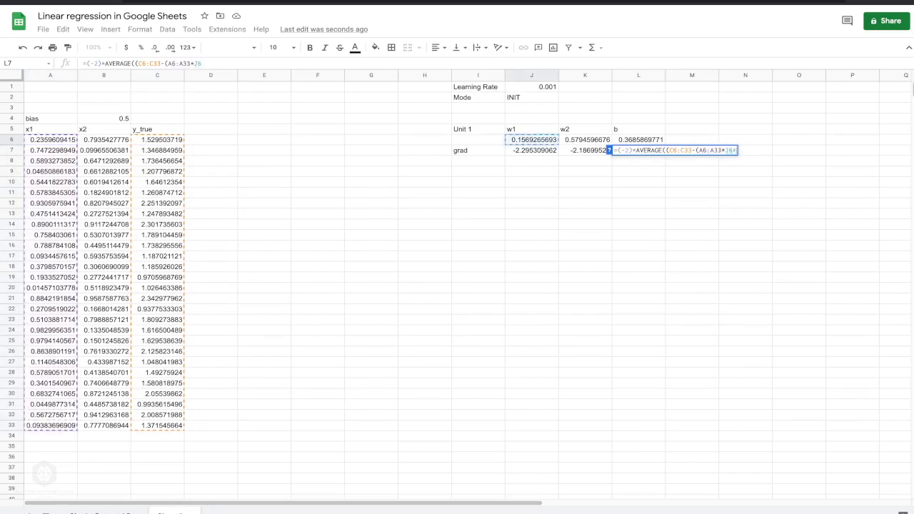
Complete the L7 prediction with +K6*B6:B33+L6, close the parentheses and commit the formula.
{"action": "type", "text": "+"}
{"action": "left_click", "coordinate": [585, 140]}
{"action": "type", "text": "*"}
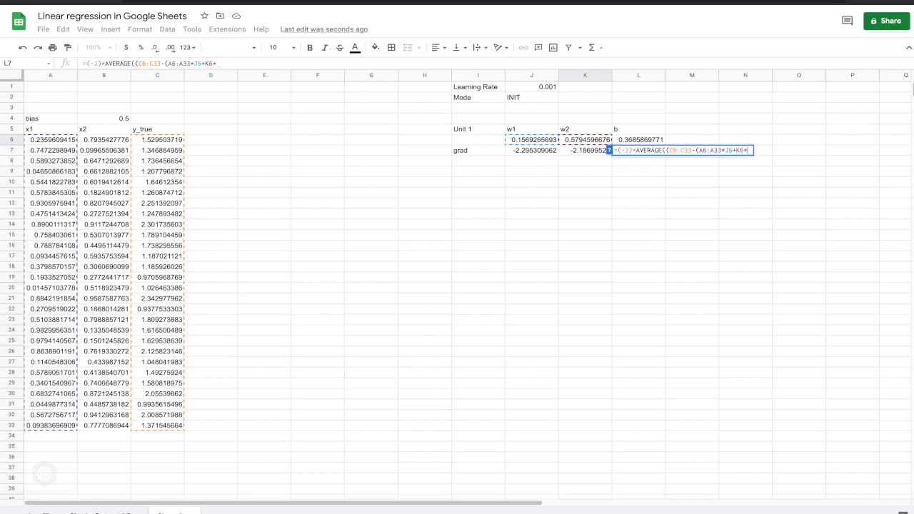
{"action": "left_click", "coordinate": [103, 140]}
{"action": "left_click_drag", "start_coordinate": [104, 140], "coordinate": [104, 426]}
{"action": "type", "text": "+"}
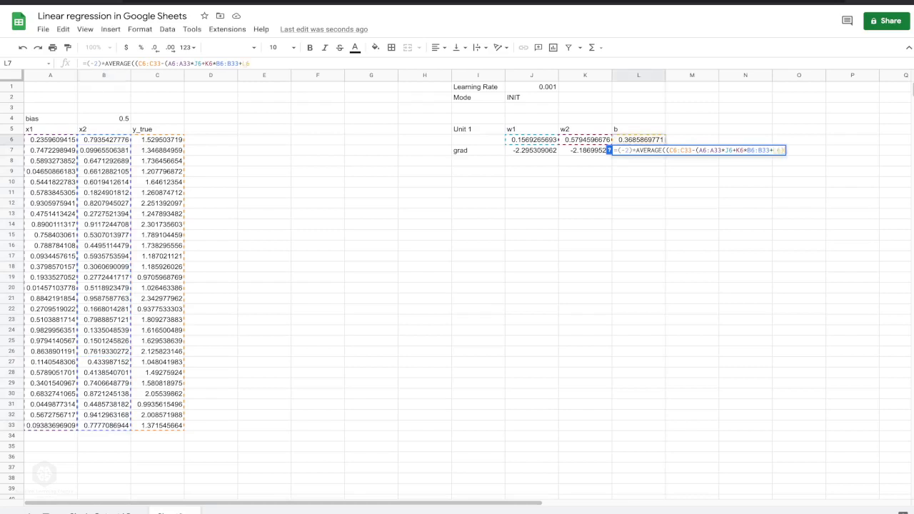
{"action": "type", "text": "L6))"}
{"action": "key", "text": "Return"}
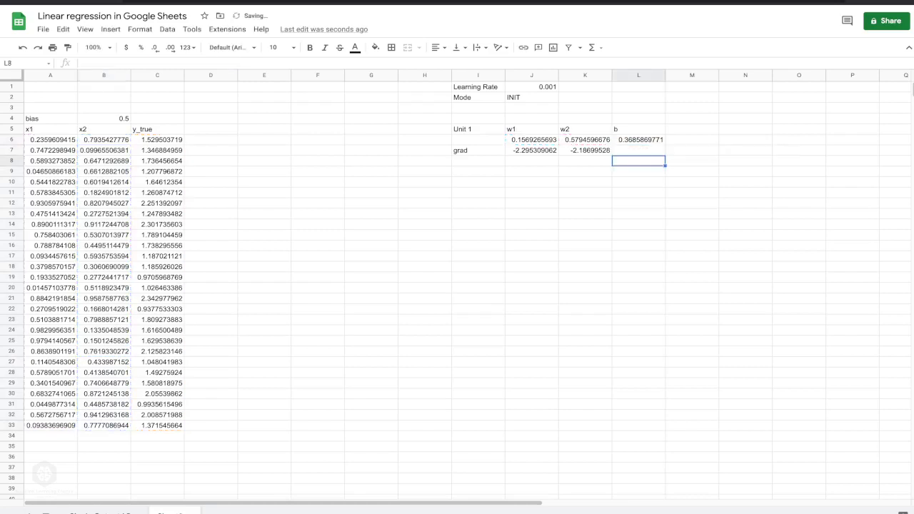
Label cell I8 below the grad row as loss.
{"action": "left_click", "coordinate": [478, 151]}
{"action": "left_click", "coordinate": [478, 129]}
{"action": "left_click_drag", "start_coordinate": [478, 130], "coordinate": [584, 161]}
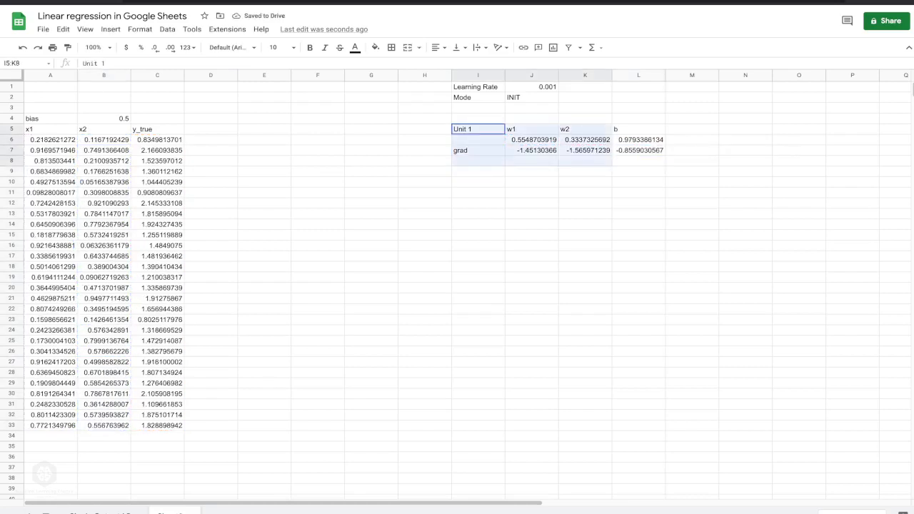
{"action": "left_click", "coordinate": [478, 161]}
{"action": "type", "text": "loss"}
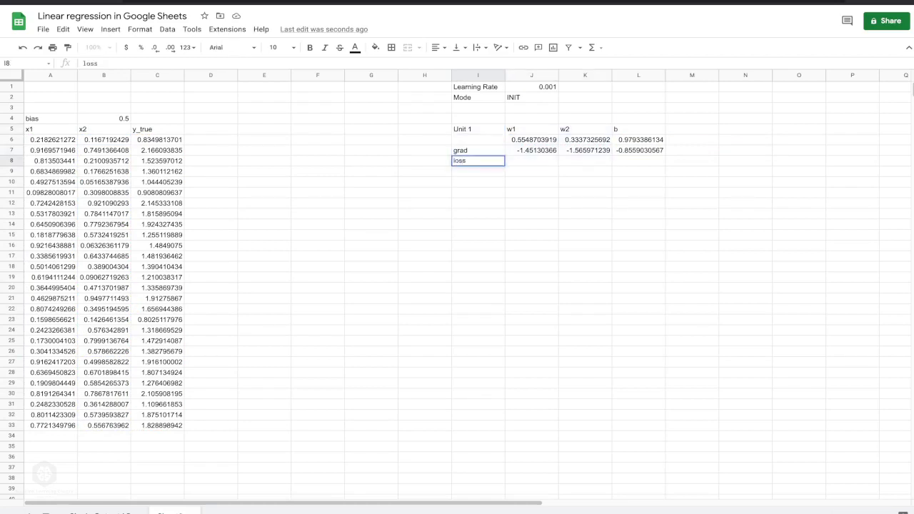
Start the loss formula in J8 with =AVERAGE(ARRAYFORMULA(C6:C33-.
{"action": "key", "text": "Tab"}
{"action": "type", "text": "="}
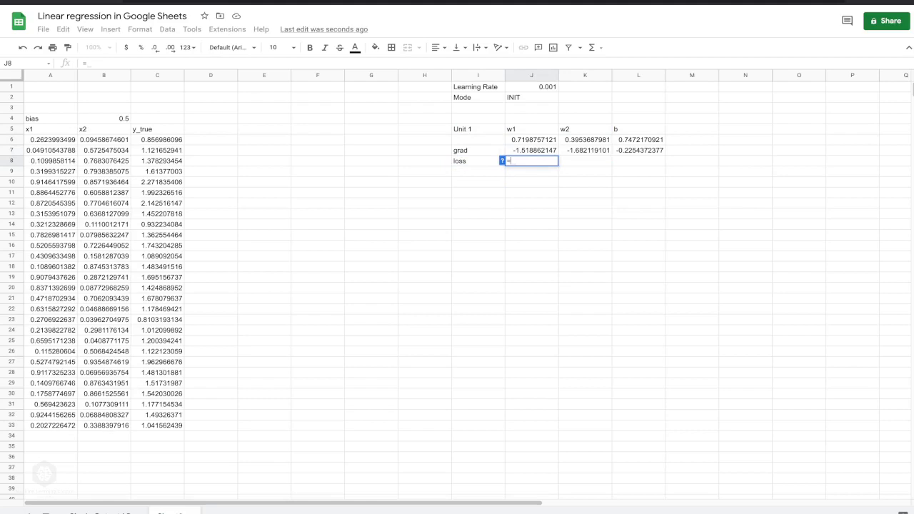
{"action": "type", "text": "AVERAGE(a"}
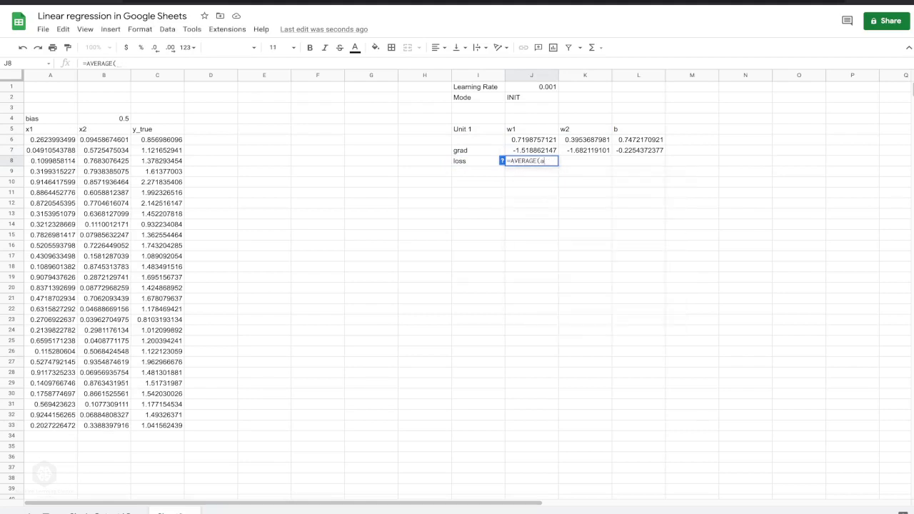
{"action": "type", "text": "RRAYFORMULA("}
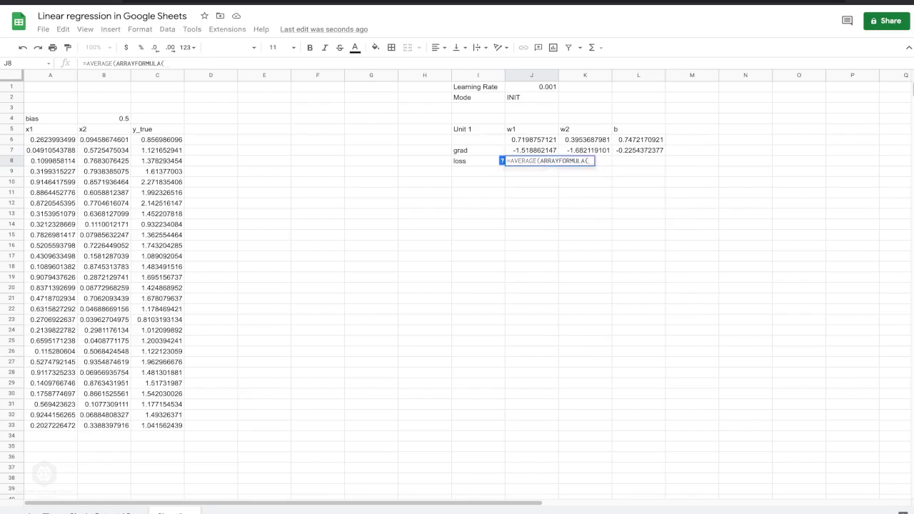
{"action": "left_click_drag", "start_coordinate": [157, 140], "coordinate": [157, 426]}
{"action": "type", "text": "-"}
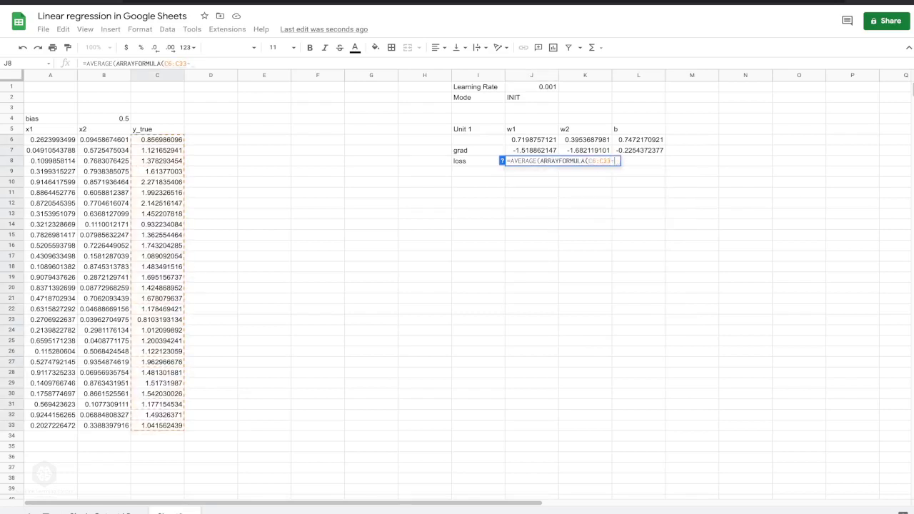
Add the prediction (J6*A6:A33+K6*B6:B33+L6) to the J8 loss formula, with an extra opening parenthesis before C6:C33.
{"action": "type", "text": "("}
{"action": "left_click", "coordinate": [531, 140]}
{"action": "type", "text": "*"}
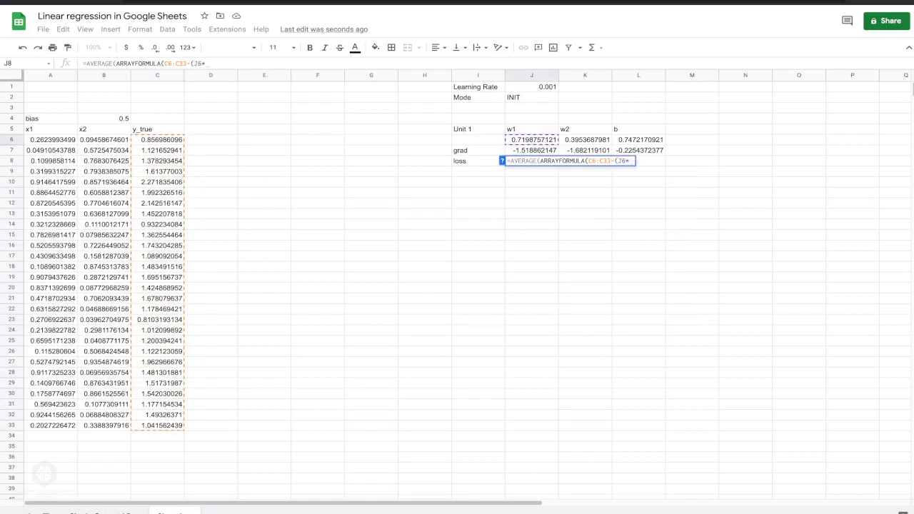
{"action": "left_click_drag", "start_coordinate": [50, 140], "coordinate": [50, 425]}
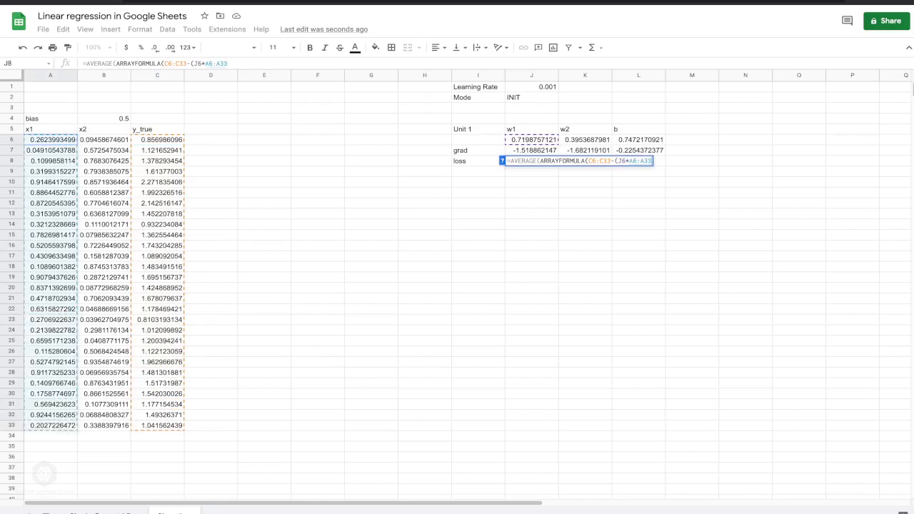
{"action": "type", "text": "+"}
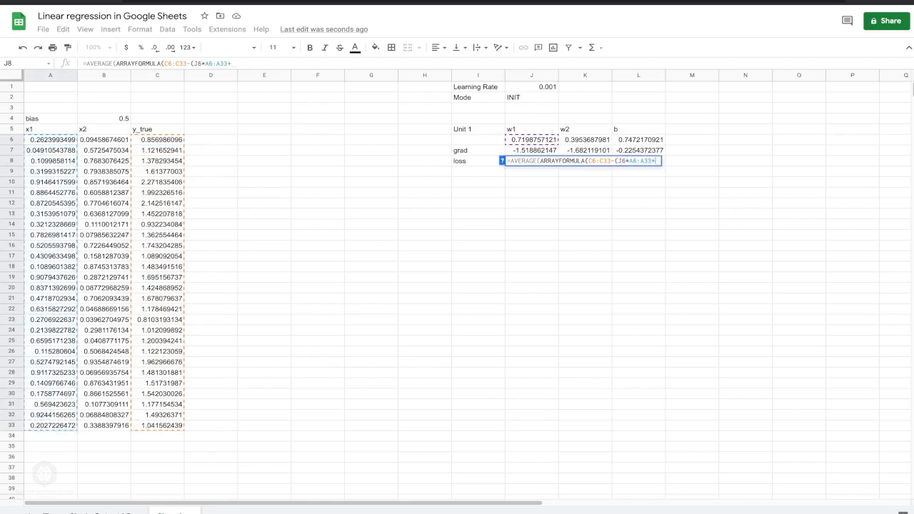
{"action": "left_click", "coordinate": [585, 139]}
{"action": "type", "text": "*"}
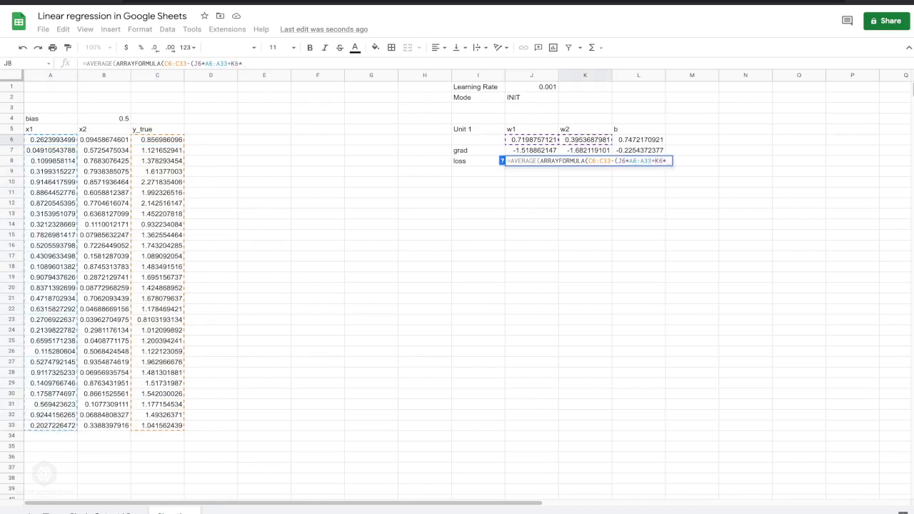
{"action": "left_click_drag", "start_coordinate": [104, 140], "coordinate": [104, 426]}
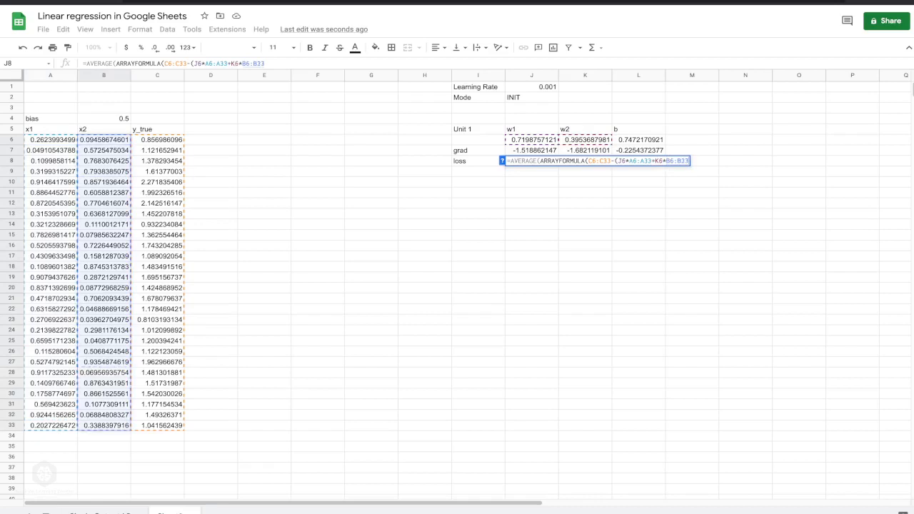
{"action": "type", "text": "+"}
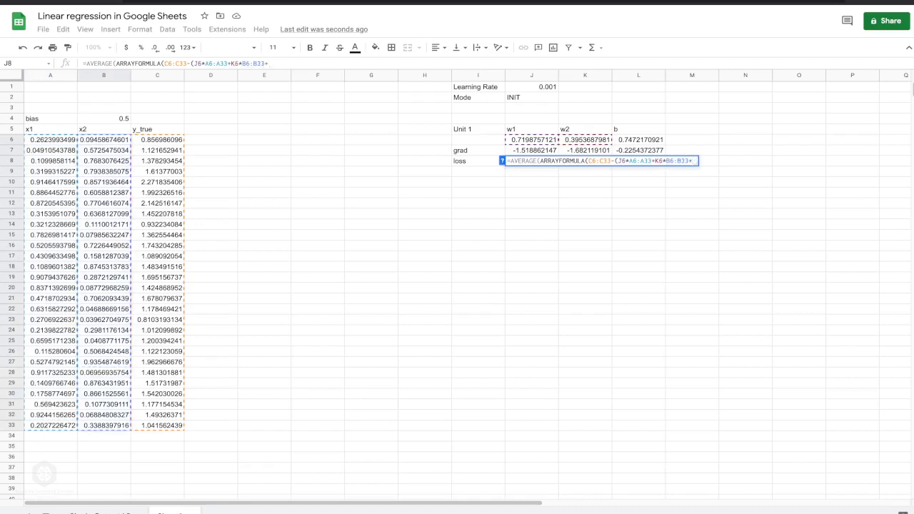
{"action": "left_click", "coordinate": [638, 140]}
{"action": "type", "text": ")"}
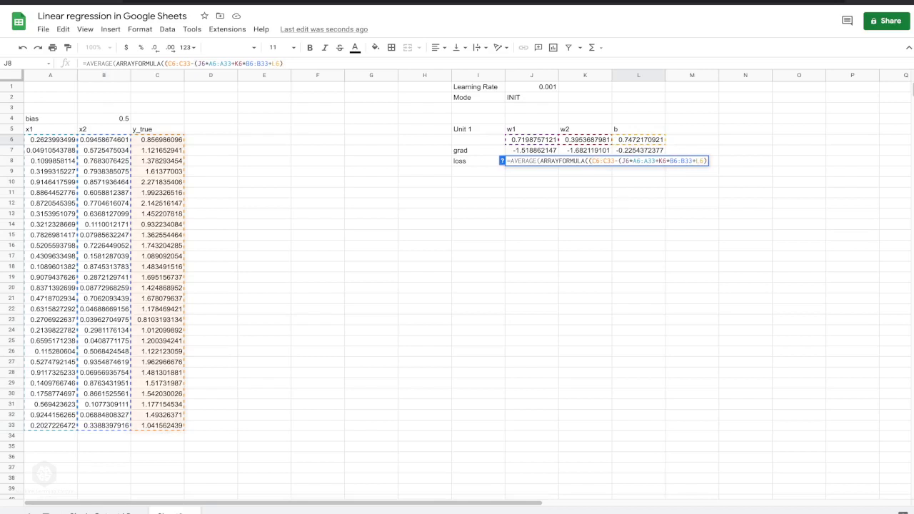
Append ^2 after the prediction parentheses in J8, close the remaining parentheses and commit the loss formula.
{"action": "type", "text": "^"}
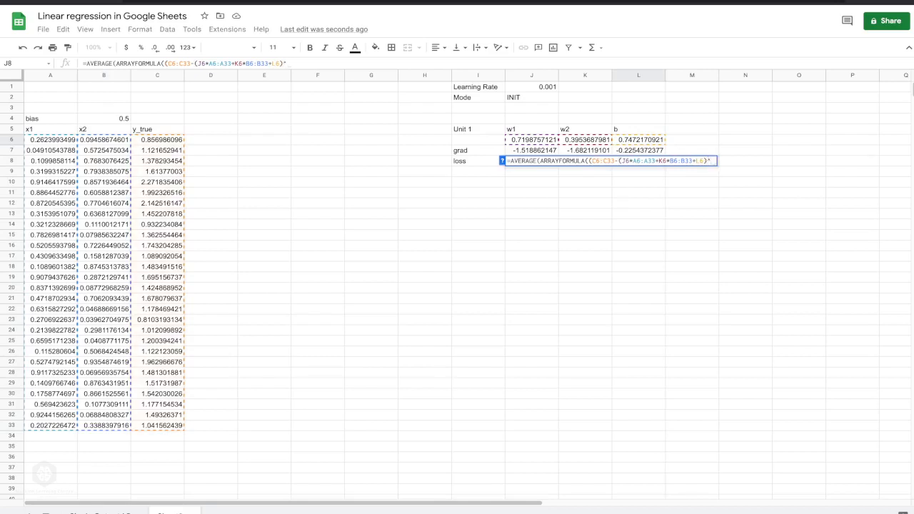
{"action": "type", "text": "2)"}
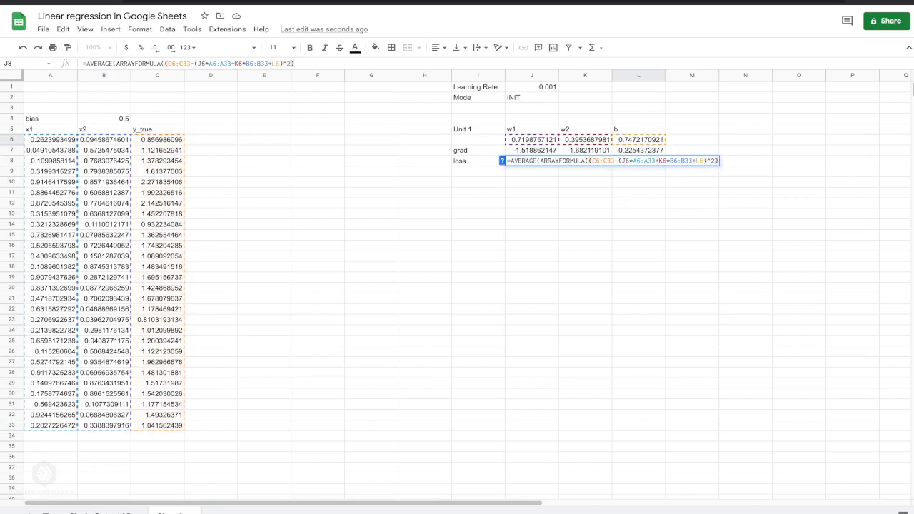
{"action": "type", "text": ")"}
{"action": "key", "text": "Return"}
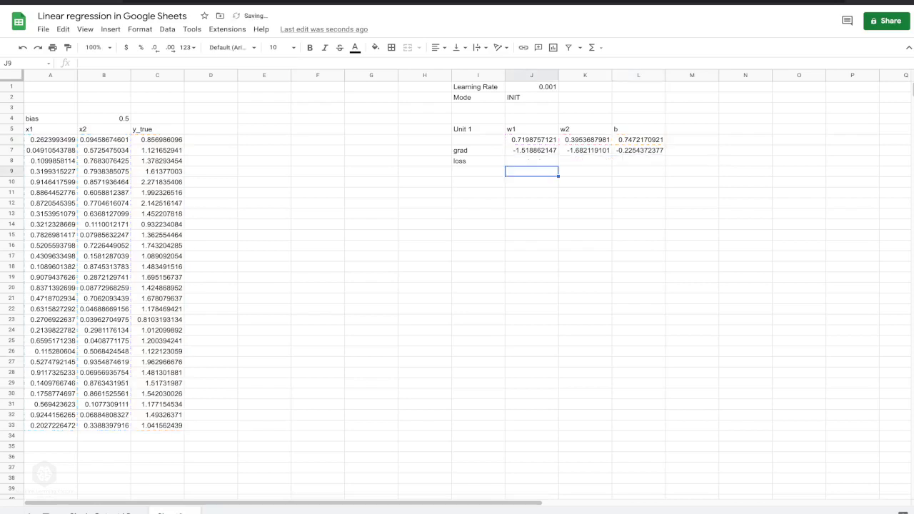
{"action": "key", "text": "Up"}
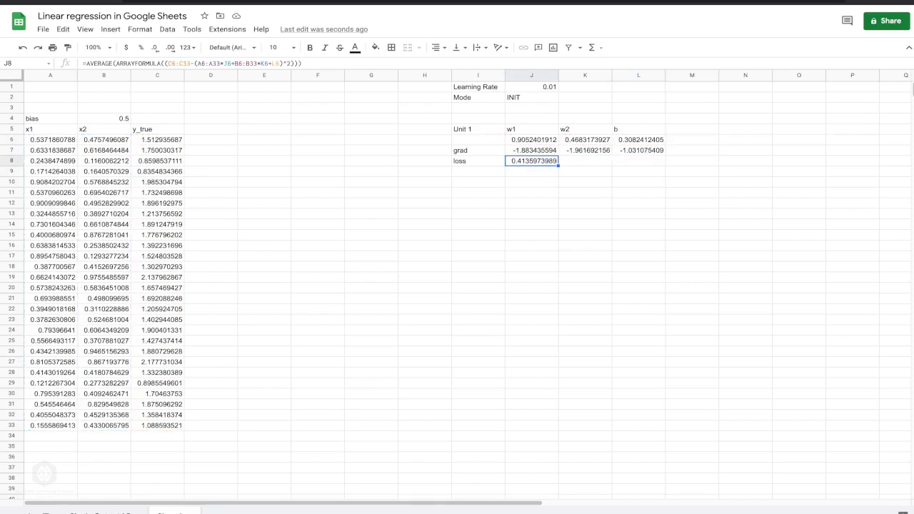
Clear the mode in J2 to run the weight and bias updates, and set it back to INIT.
{"action": "left_click", "coordinate": [531, 97]}
{"action": "key", "text": "Delete"}
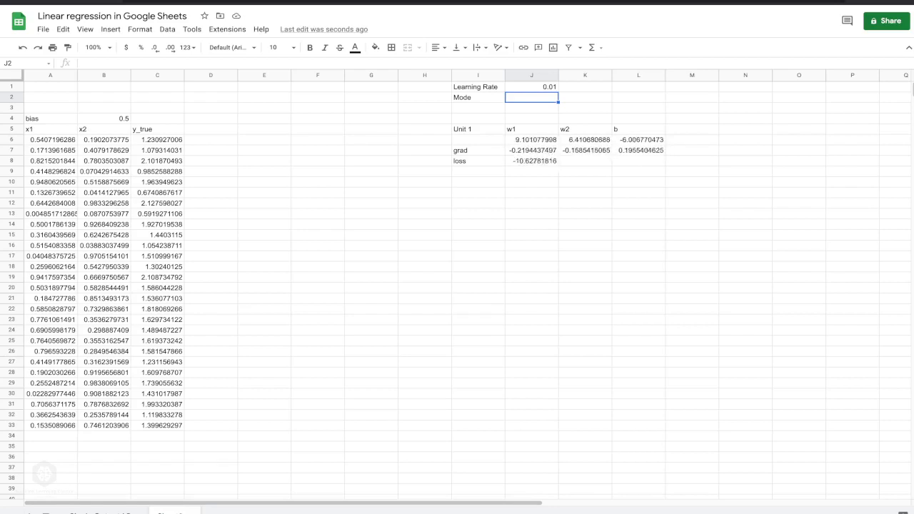
{"action": "type", "text": "INIT"}
{"action": "key", "text": "Return"}
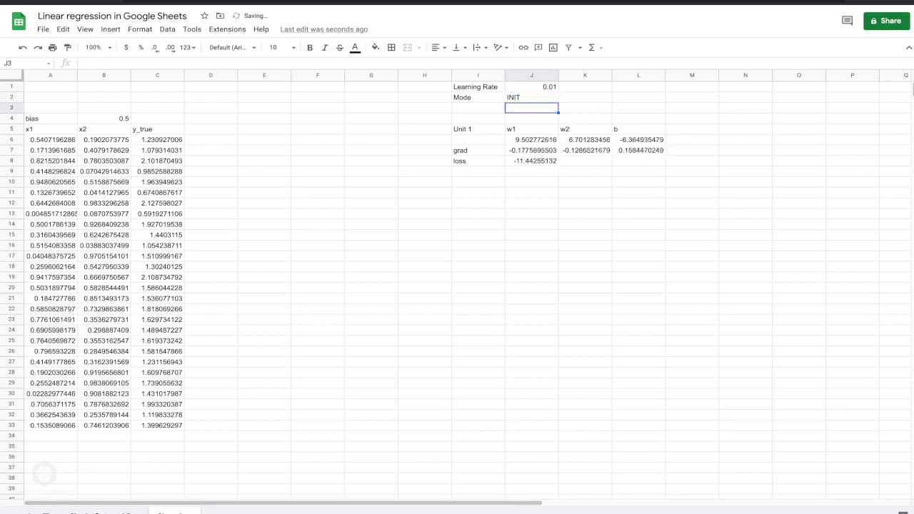
{"action": "key", "text": "Up"}
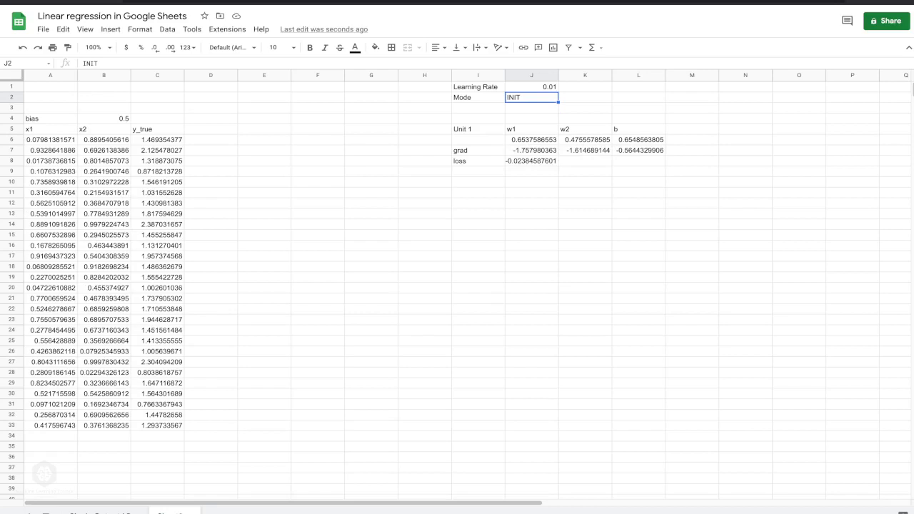
Move ^2 in the J8 loss formula outside the parentheses around the residual, giving =AVERAGE(ARRAYFORMULA((C6:C33-(A6:A33*J6+B6:B33*K6+L6))^2)).
{"action": "left_click", "coordinate": [531, 161]}
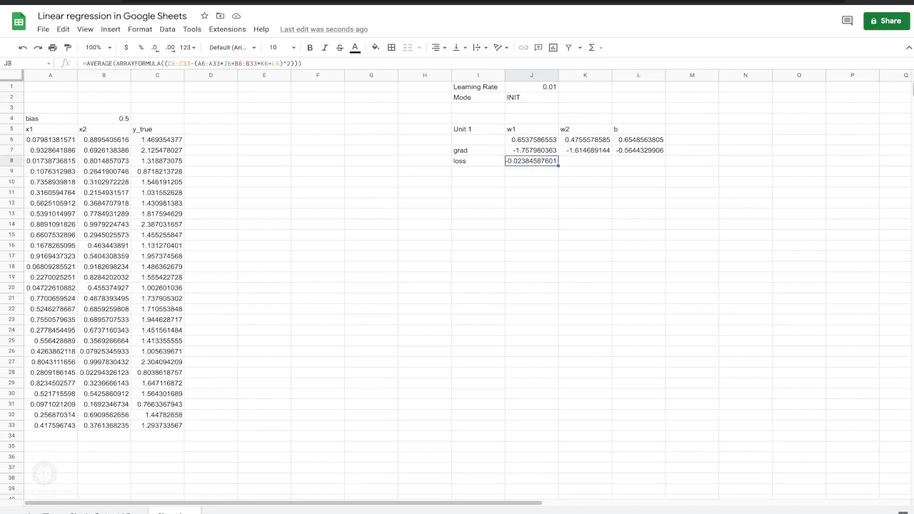
{"action": "left_click", "coordinate": [291, 63]}
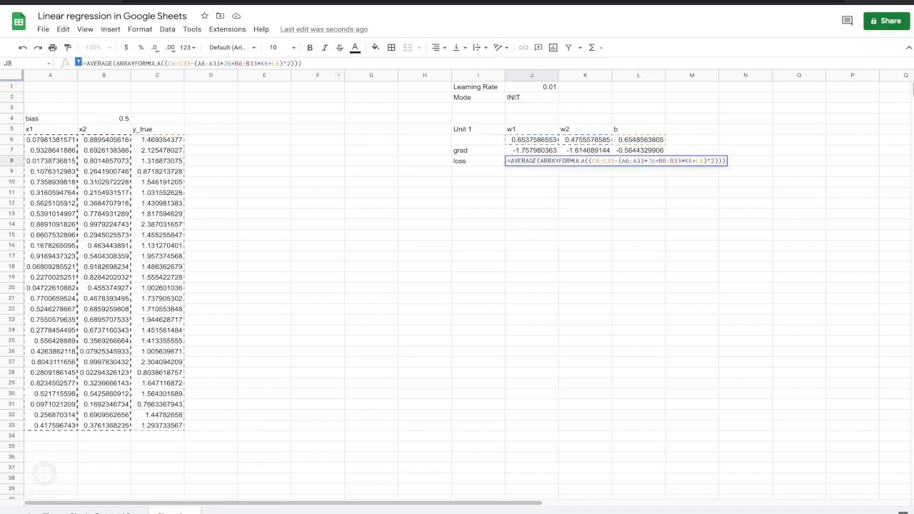
{"action": "left_click", "coordinate": [167, 64]}
{"action": "key", "text": "Right"}
{"action": "key", "text": "Left"}
{"action": "key", "text": "shift+Right"}
{"action": "key", "text": "shift+Right"}
{"action": "key", "text": "ctrl+x"}
{"action": "key", "text": "Right"}
{"action": "key", "text": "ctrl+v"}
{"action": "key", "text": "Return"}
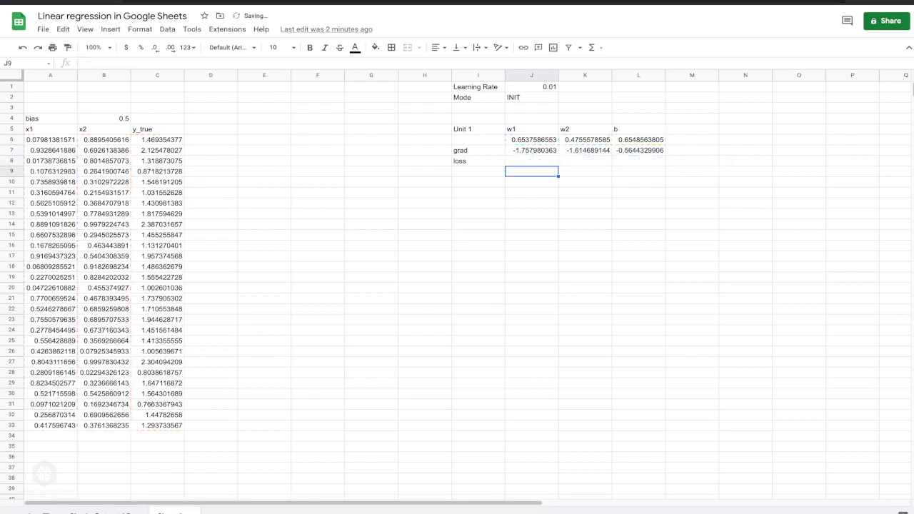
Wrap the residual C6:C33-(A6:A33*J6+B6:B33*K6+L6) in the J7 gradient formula in its own parentheses before *A6:A33.
{"action": "left_click", "coordinate": [532, 151]}
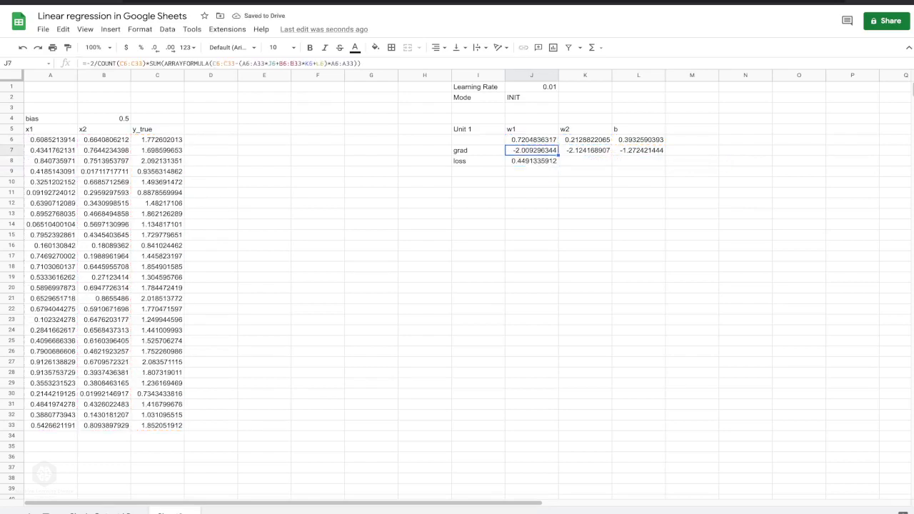
{"action": "left_click", "coordinate": [212, 64]}
{"action": "left_click_drag", "start_coordinate": [212, 64], "coordinate": [326, 63]}
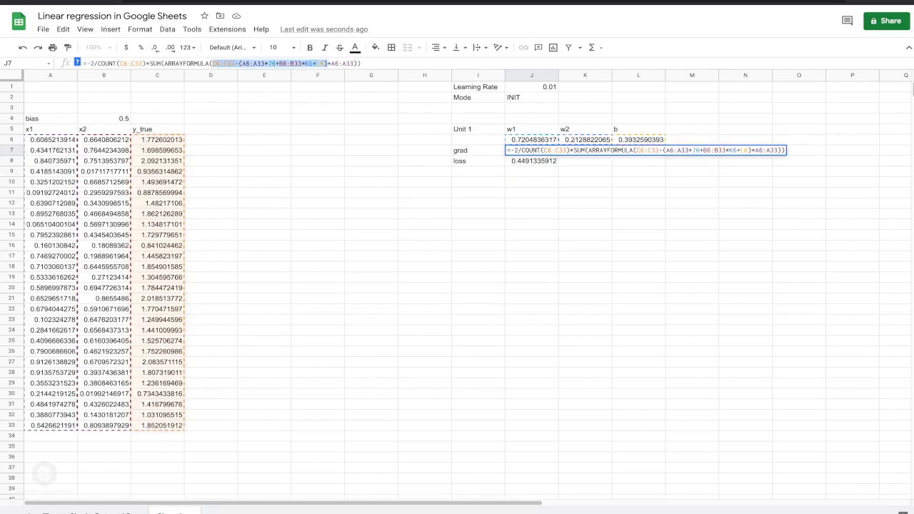
{"action": "left_click", "coordinate": [213, 63]}
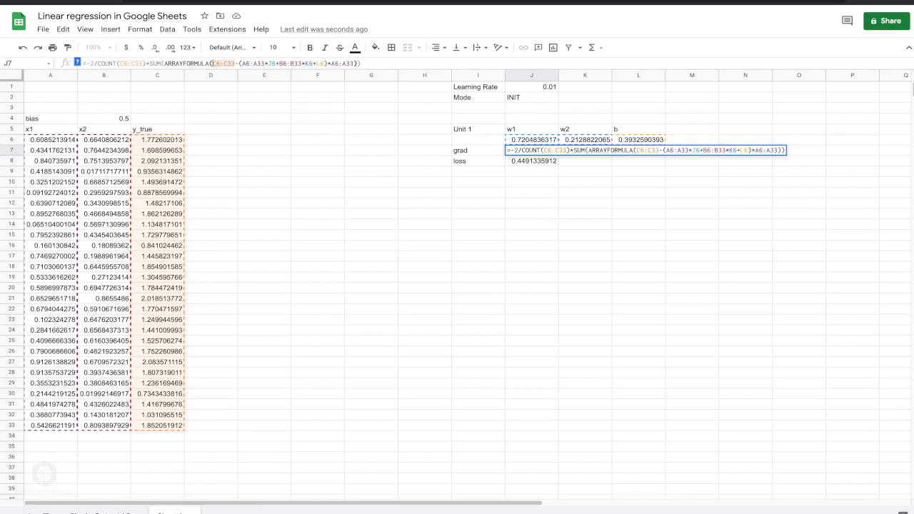
{"action": "type", "text": "("}
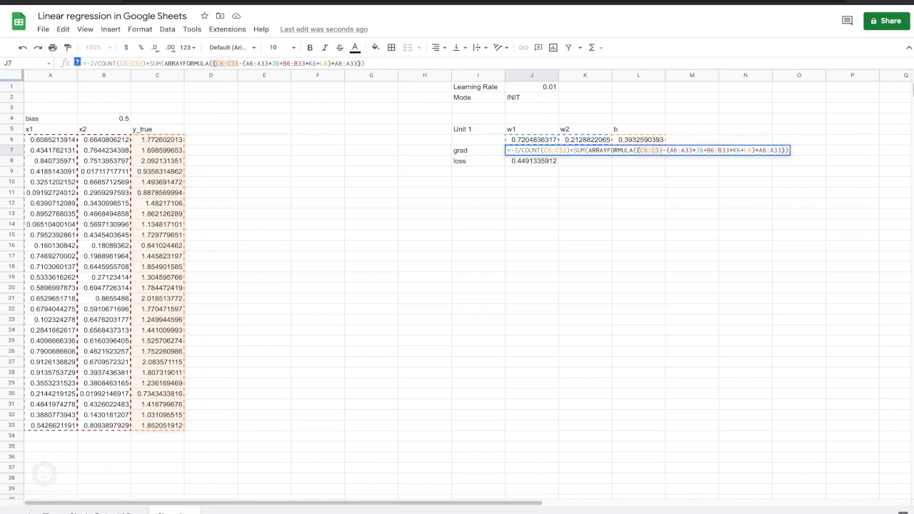
{"action": "left_click", "coordinate": [331, 64]}
{"action": "type", "text": ")"}
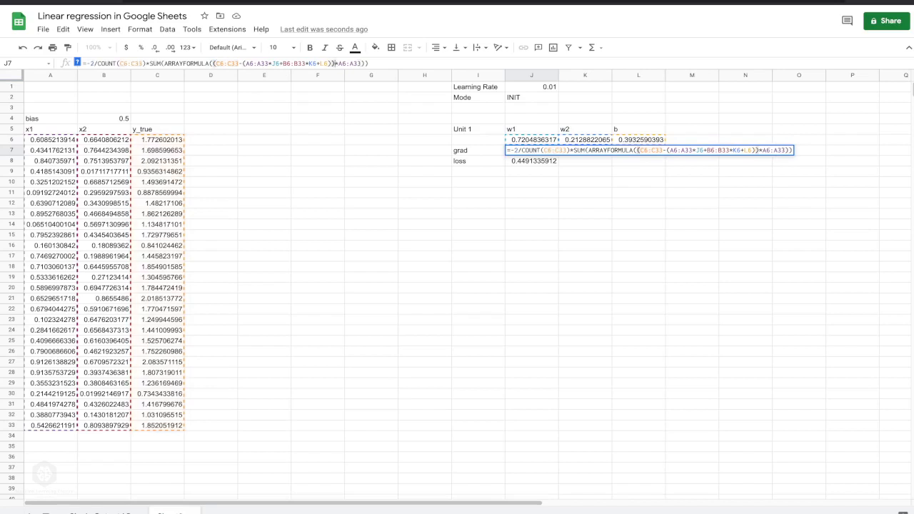
{"action": "key", "text": "Return"}
Wrap the residual in the K7 gradient formula in its own parentheses before *B6:B33.
{"action": "left_click", "coordinate": [585, 151]}
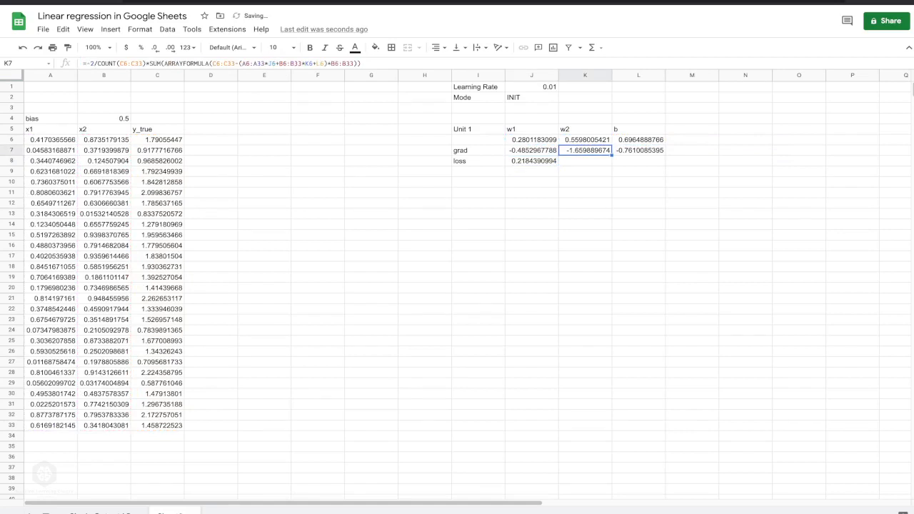
{"action": "key", "text": "Return"}
{"action": "type", "text": "("}
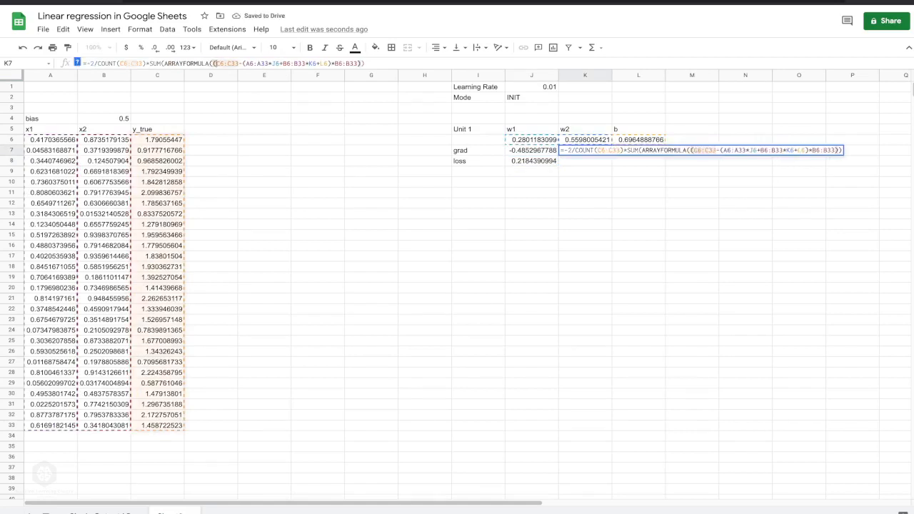
{"action": "type", "text": ")"}
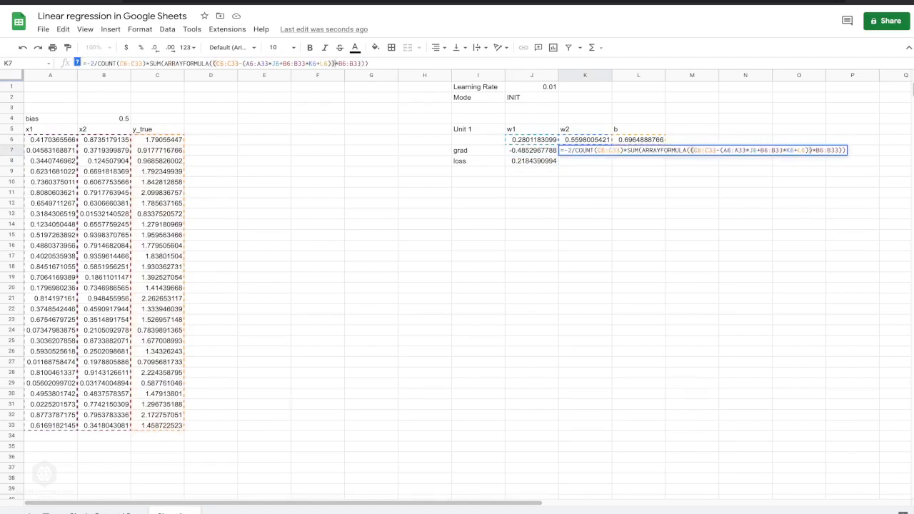
{"action": "key", "text": "Return"}
Check the bias gradient formula in L7 and clear the mode in J2 to run the updates.
{"action": "left_click", "coordinate": [638, 150]}
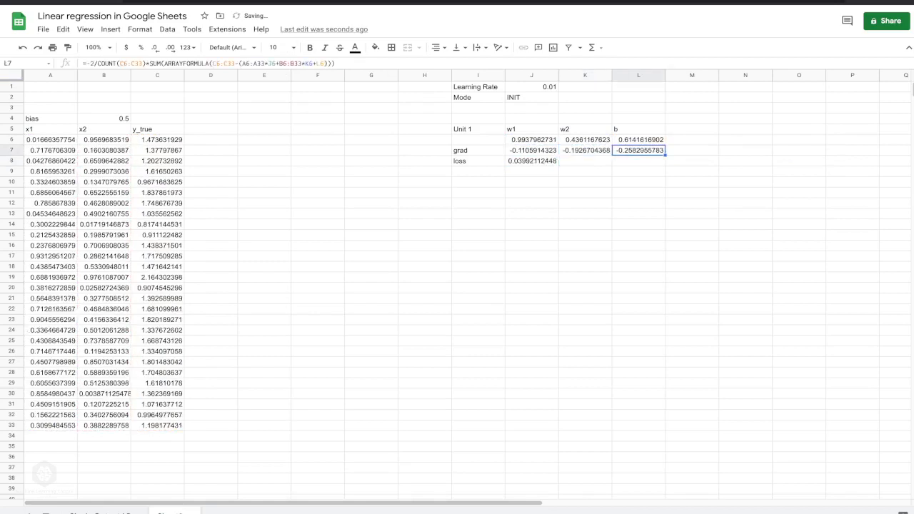
{"action": "left_click", "coordinate": [531, 97]}
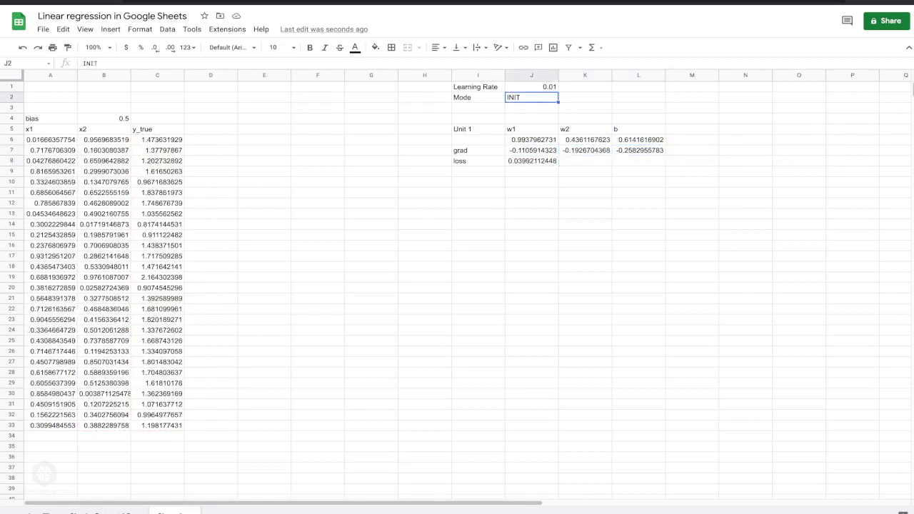
{"action": "key", "text": "Delete"}
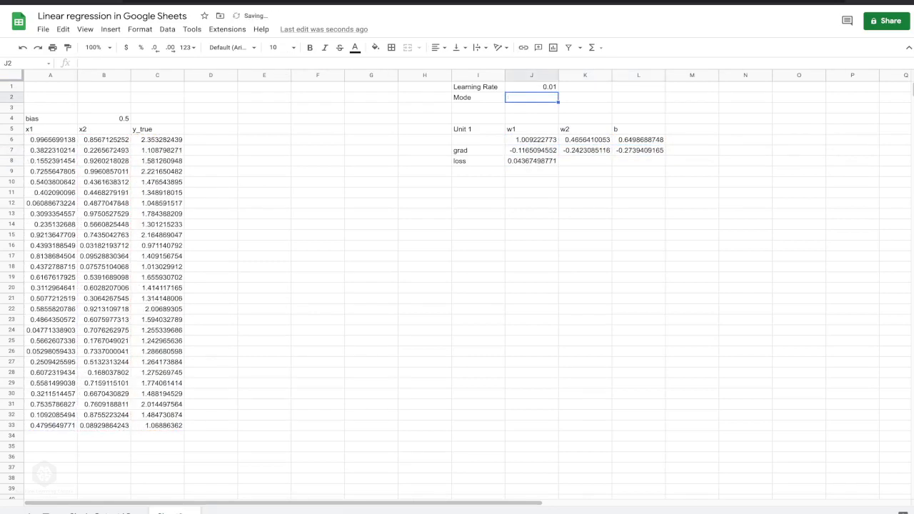
Examine the loss in J8 and the y_true formula in C6 while the model trains.
{"action": "left_click", "coordinate": [531, 160]}
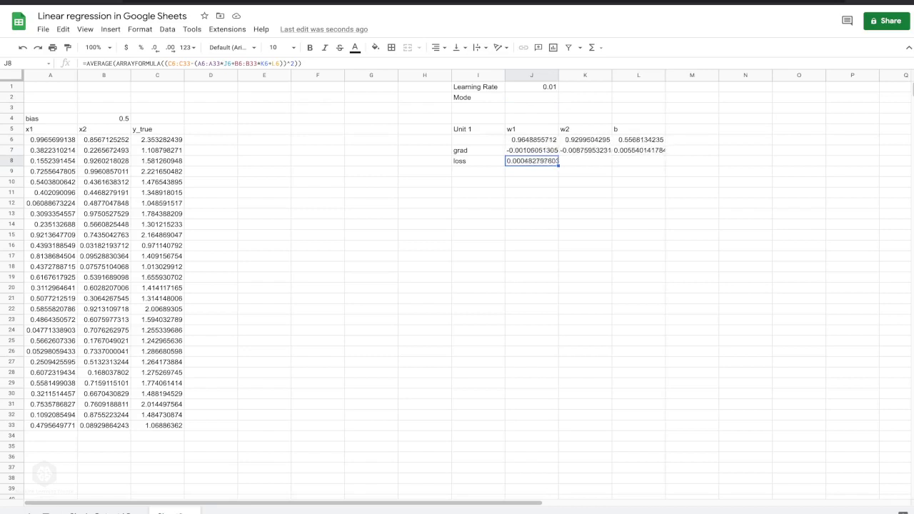
{"action": "left_click", "coordinate": [158, 140]}
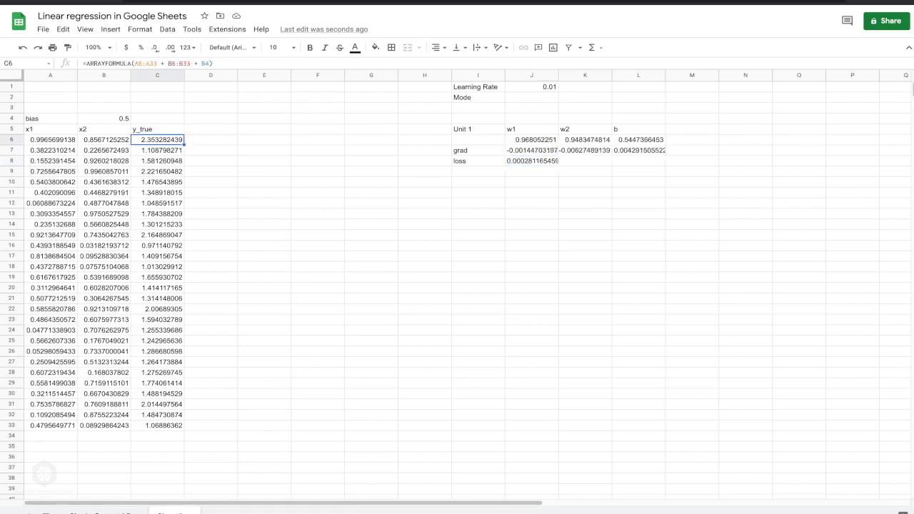
{"action": "left_click", "coordinate": [223, 63]}
{"action": "left_click", "coordinate": [532, 161]}
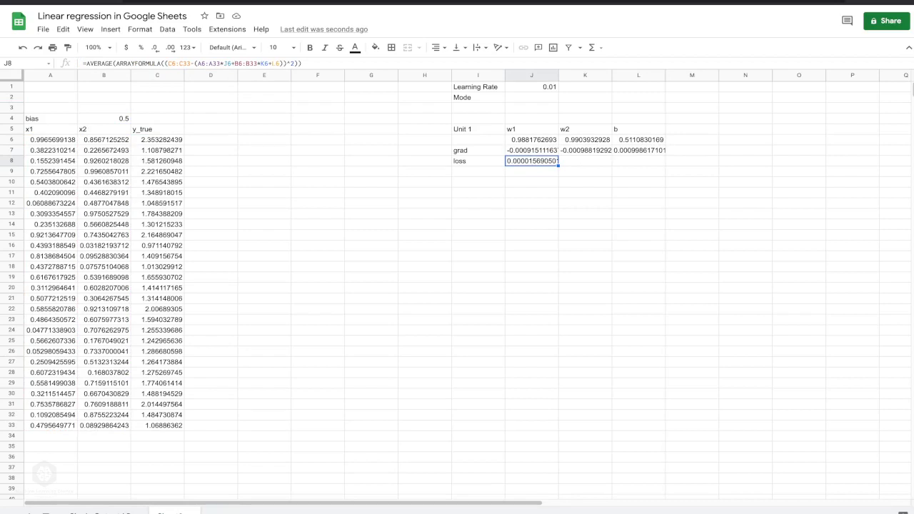
{"action": "left_click", "coordinate": [585, 214]}
{"action": "left_click", "coordinate": [317, 130]}
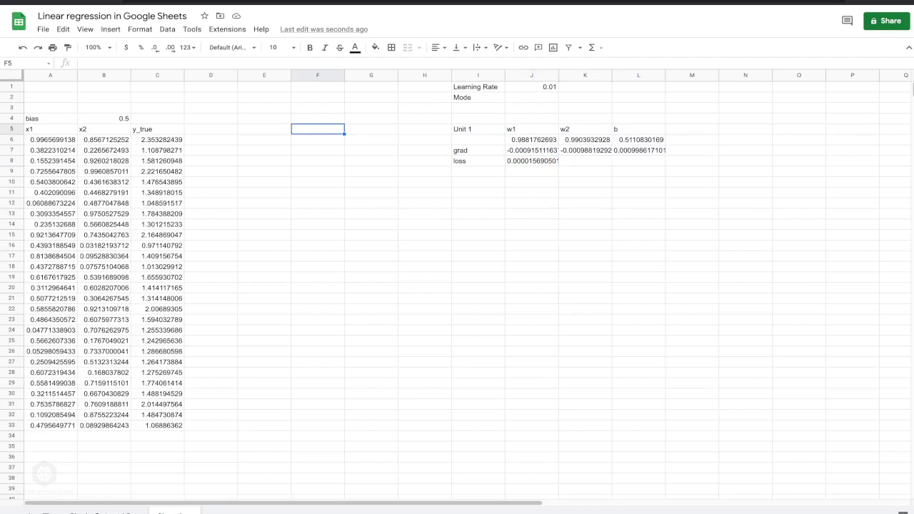
Copy the parenthesized residual from the J7 formula and enter =ARRAYFORMULA((C6:C33-(A6:A33*J6+B6:B33*K6+L6))) in E6.
{"action": "left_click_drag", "start_coordinate": [213, 63], "coordinate": [335, 63]}
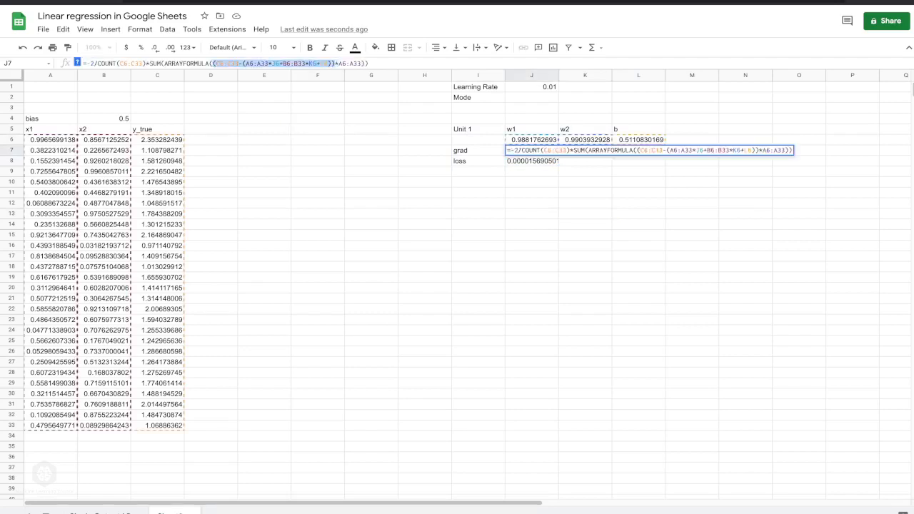
{"action": "left_click", "coordinate": [264, 140]}
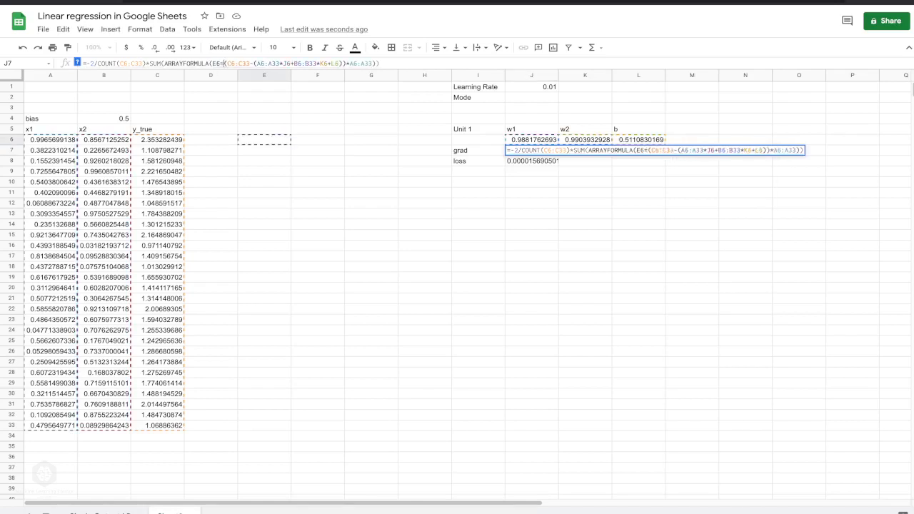
{"action": "key", "text": "Escape"}
{"action": "left_click", "coordinate": [264, 140]}
{"action": "type", "text": "=ARRA"}
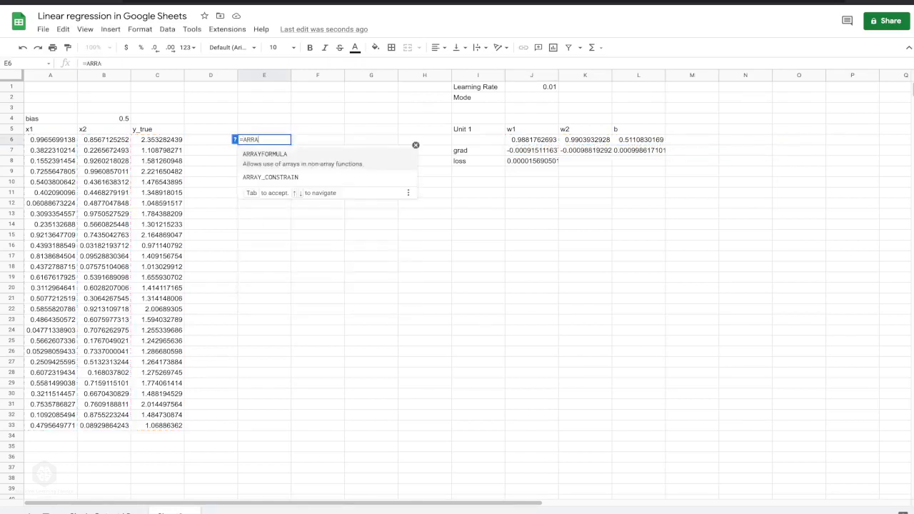
{"action": "key", "text": "Tab"}
{"action": "key", "text": "ctrl+v"}
{"action": "type", "text": ")"}
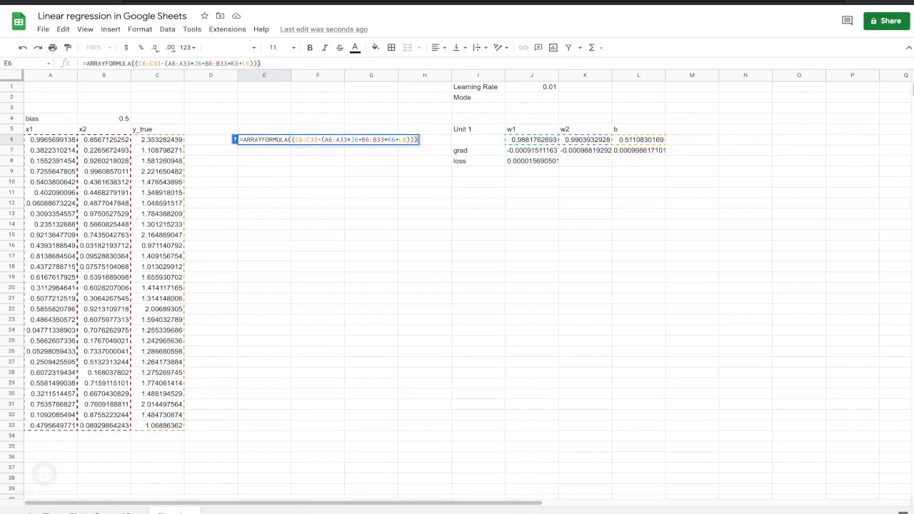
{"action": "key", "text": "Return"}
Label the residual column in E5 as U1_error.
{"action": "key", "text": "Up"}
{"action": "key", "text": "Up"}
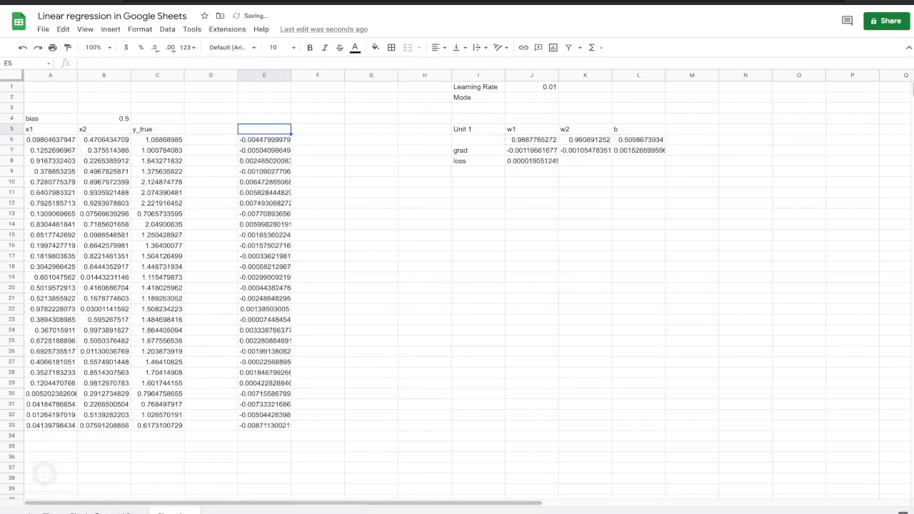
{"action": "type", "text": "U1_"}
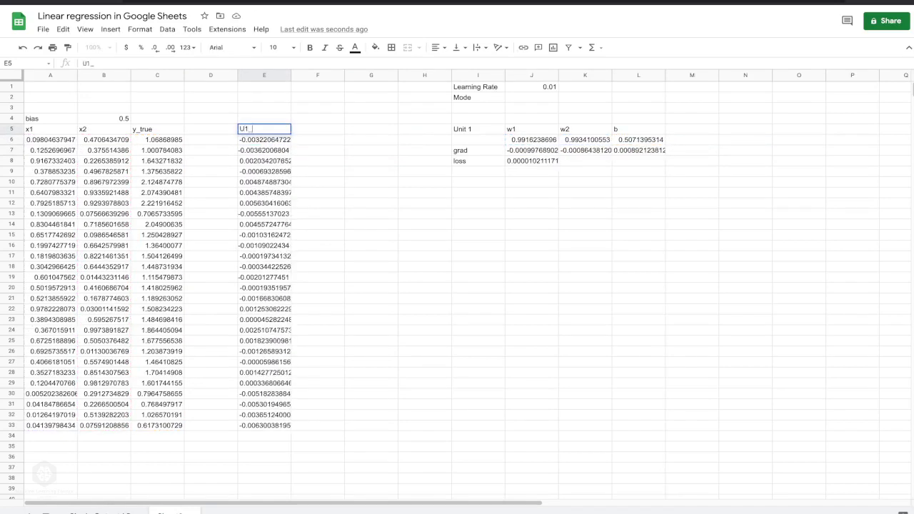
{"action": "type", "text": "error"}
{"action": "key", "text": "Return"}
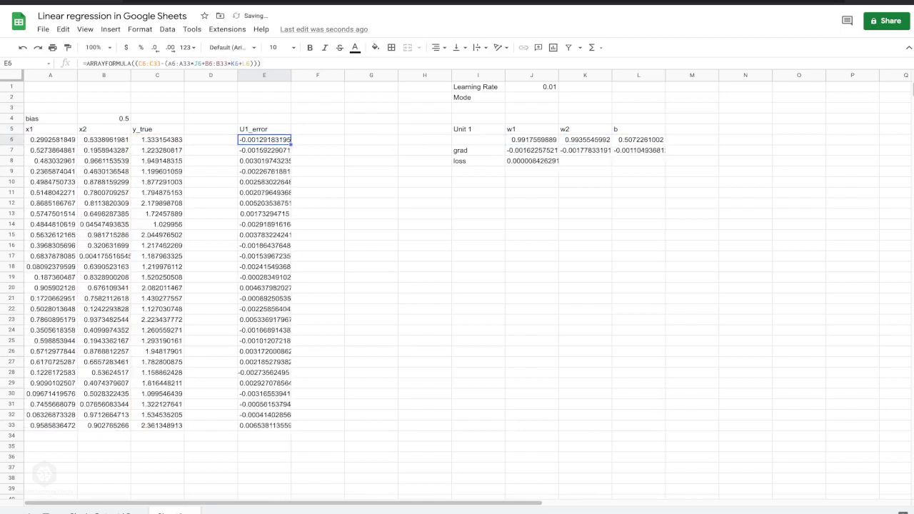
Insert a column chart of the errors in E6:E33, shrink it and place it over M5:P9 beside the Unit 1 block.
{"action": "left_click_drag", "start_coordinate": [264, 140], "coordinate": [275, 425]}
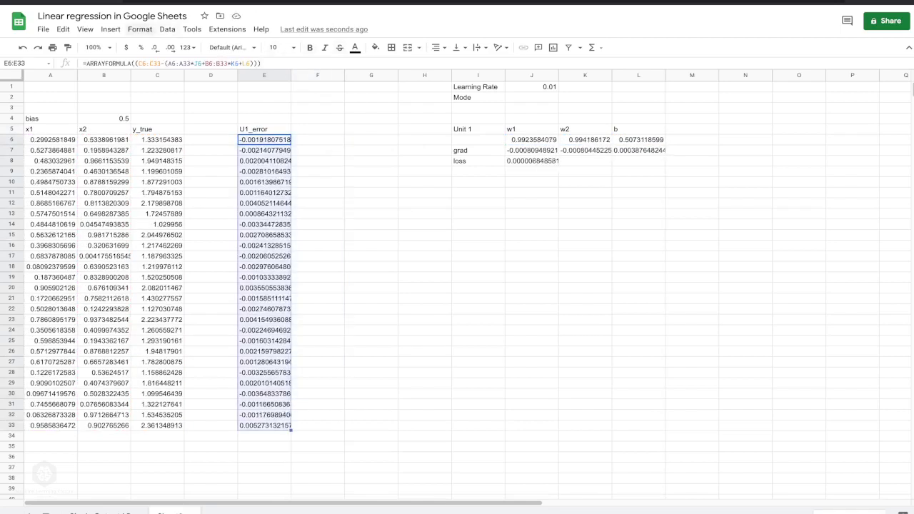
{"action": "left_click", "coordinate": [111, 30]}
{"action": "left_click", "coordinate": [127, 120]}
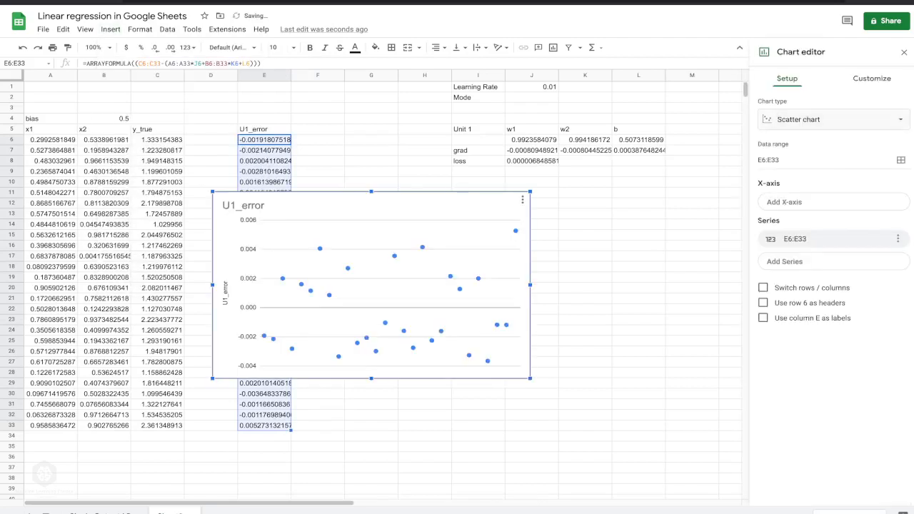
{"action": "left_click", "coordinate": [817, 119]}
{"action": "left_click", "coordinate": [867, 225]}
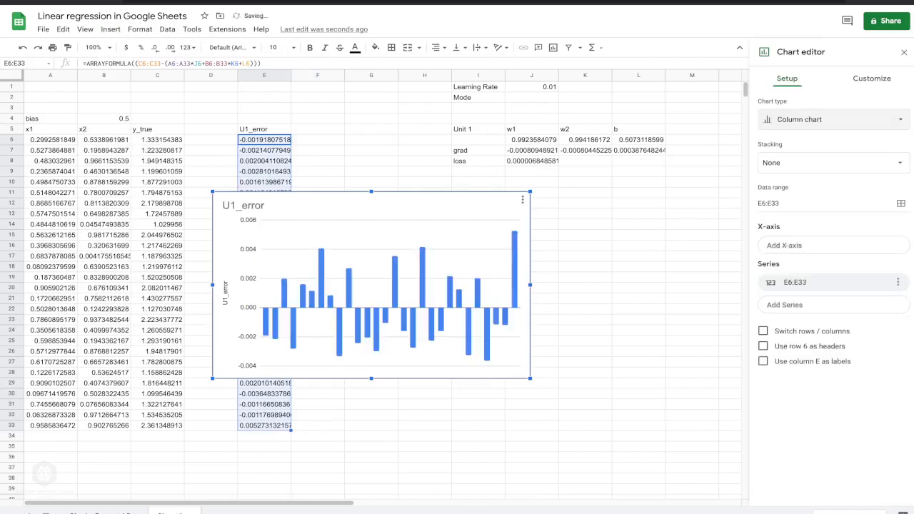
{"action": "left_click_drag", "start_coordinate": [529, 378], "coordinate": [486, 266]}
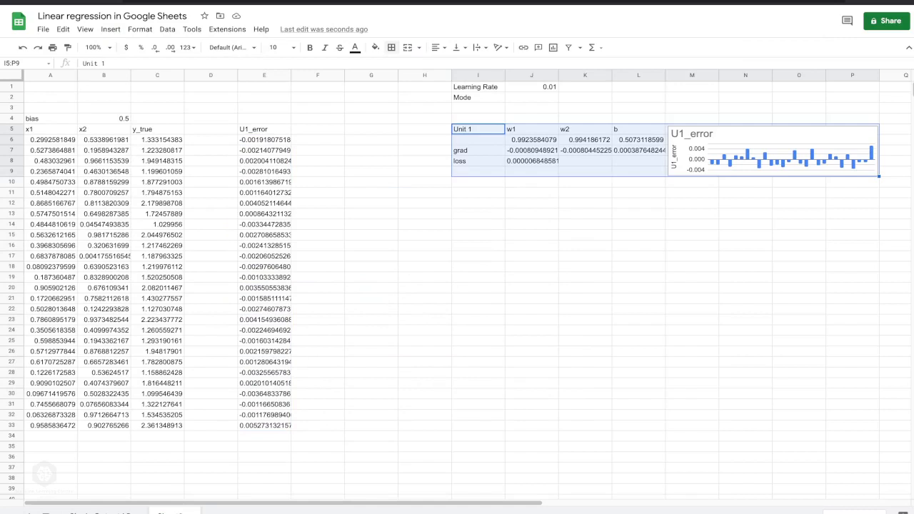
Add an outer border around the Unit 1 block I5:P9 and make its header row I5:L5 bold.
{"action": "left_click", "coordinate": [391, 47]}
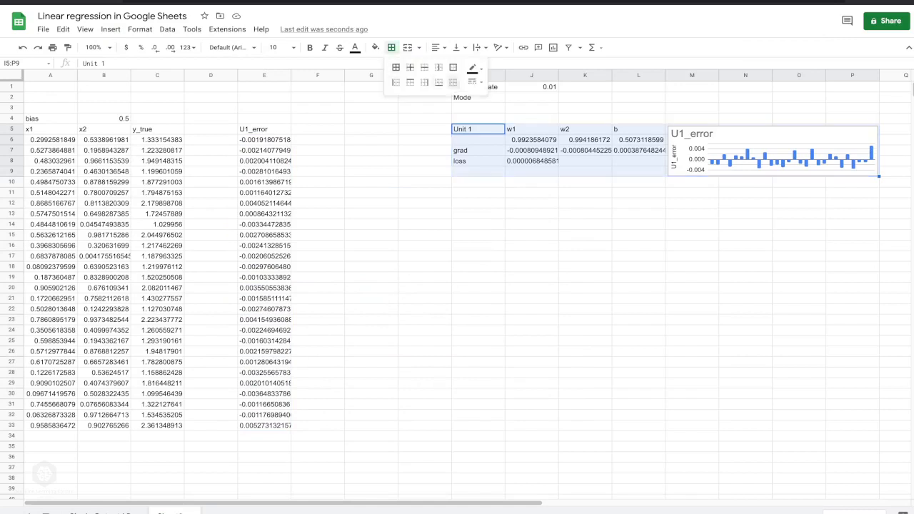
{"action": "left_click", "coordinate": [453, 67]}
{"action": "left_click", "coordinate": [478, 224]}
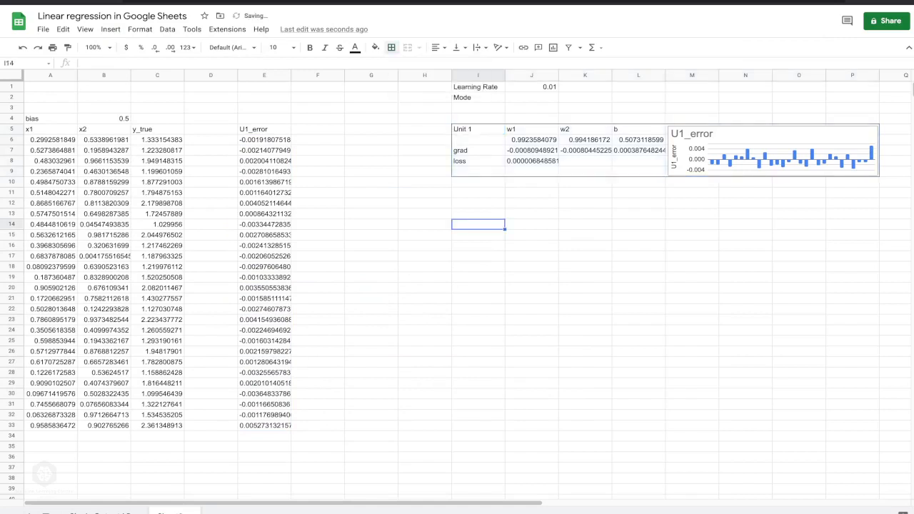
{"action": "left_click_drag", "start_coordinate": [477, 129], "coordinate": [638, 129]}
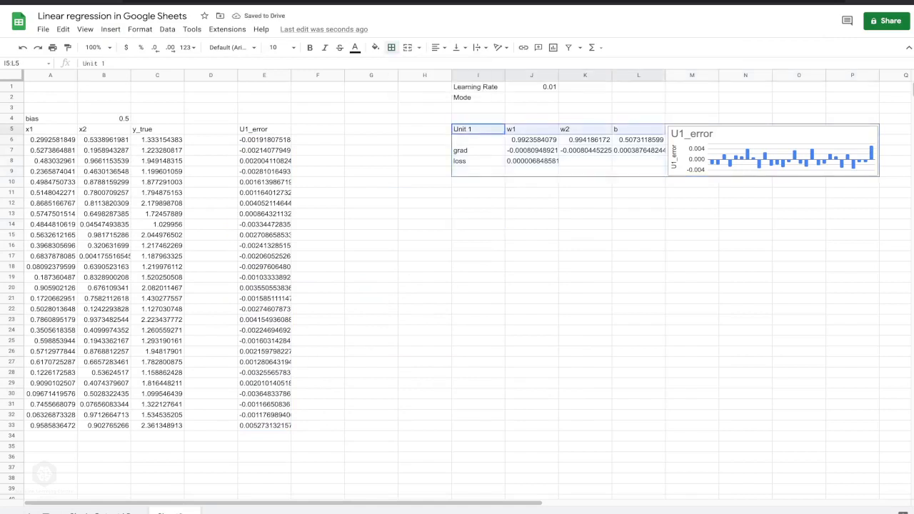
{"action": "key", "text": "ctrl+b"}
{"action": "left_click", "coordinate": [585, 214]}
Enter the label Unit 2 in I10 below the Unit 1 block.
{"action": "left_click", "coordinate": [477, 182]}
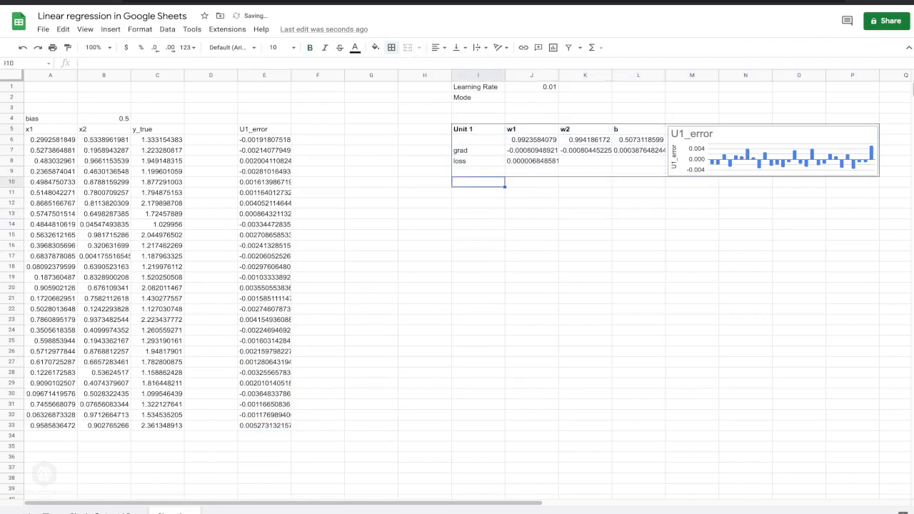
{"action": "type", "text": "Uni"}
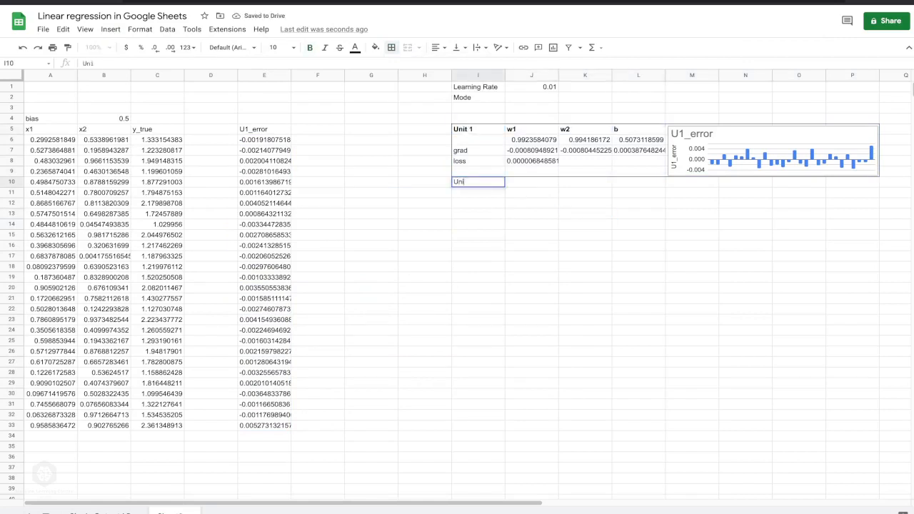
{"action": "type", "text": "t 2"}
{"action": "key", "text": "Tab"}
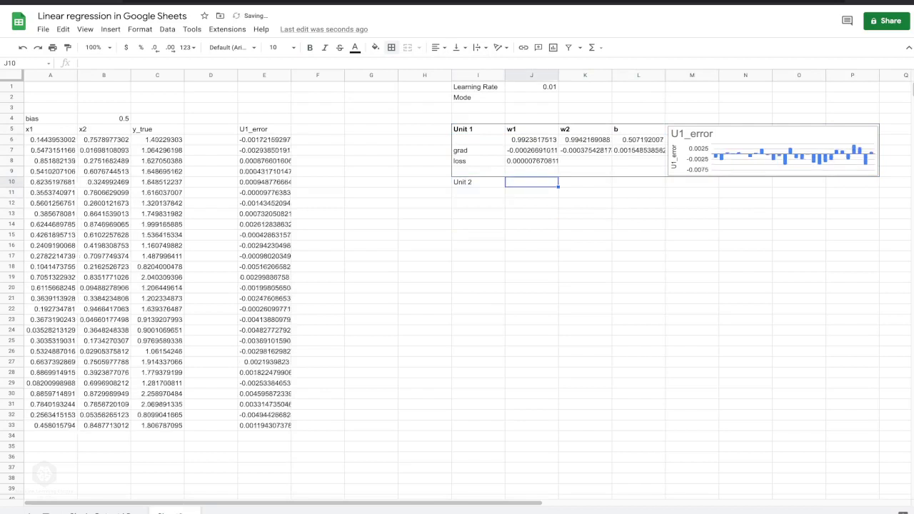
Enter the column header w1 in J10 beside the Unit 2 label.
{"action": "type", "text": "w2"}
{"action": "key", "text": "BackSpace"}
{"action": "type", "text": "1"}
{"action": "key", "text": "Tab"}
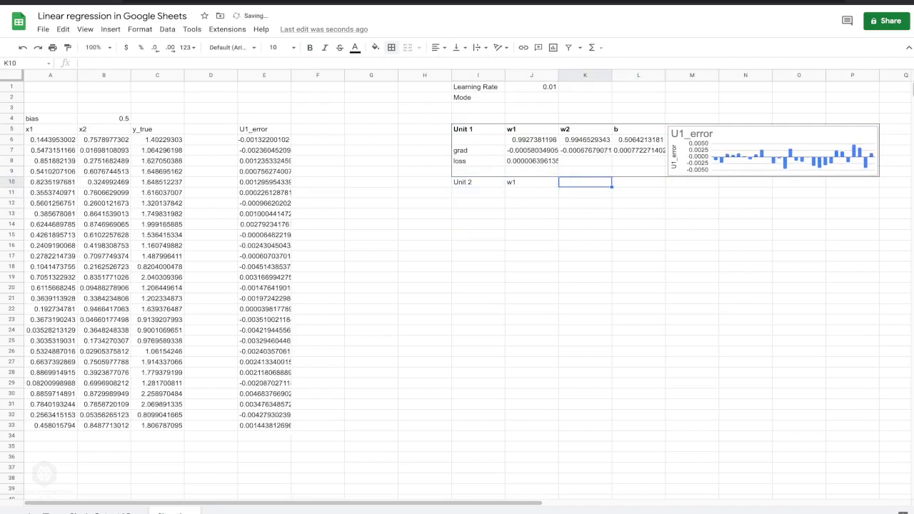
Set the Mode value in J2 to INIT.
{"action": "left_click", "coordinate": [531, 98]}
{"action": "type", "text": "INIT"}
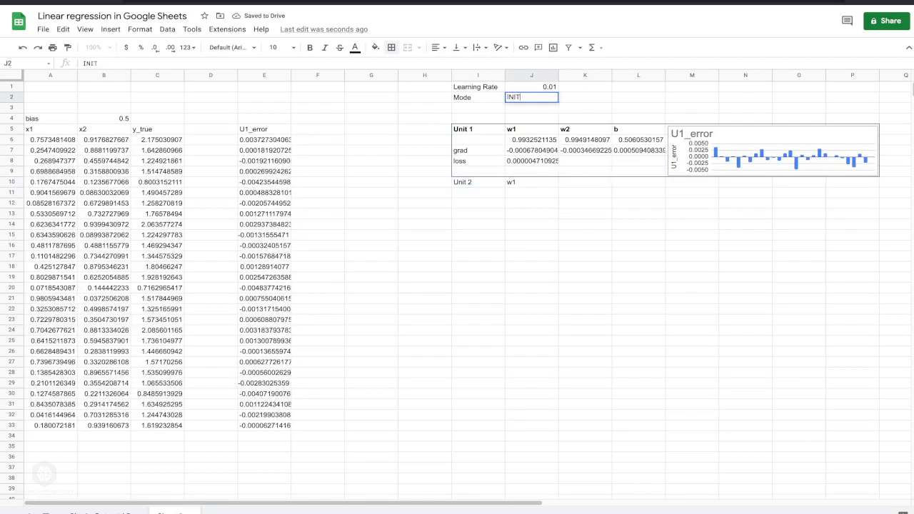
{"action": "key", "text": "Return"}
Enter the headers w2 in K10 and b in L10, and make the Unit 2 header row I10:L10 bold.
{"action": "left_click", "coordinate": [584, 182]}
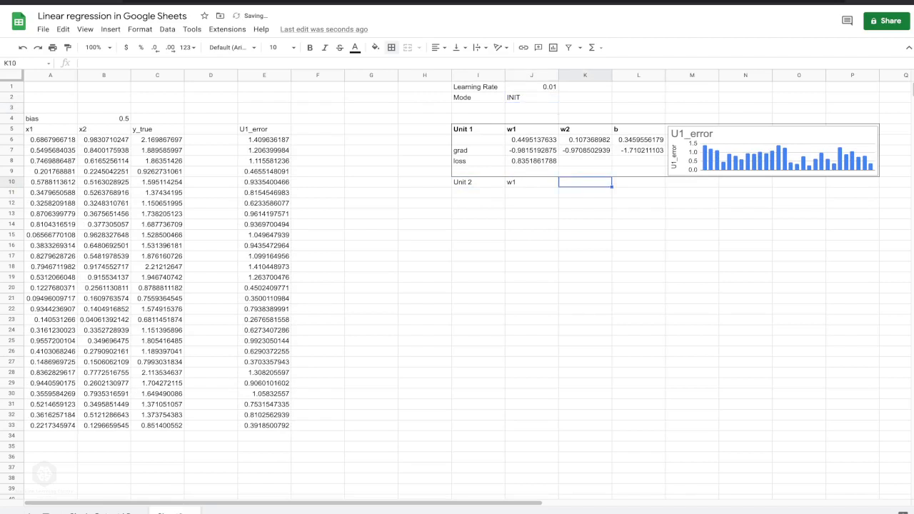
{"action": "type", "text": "w2"}
{"action": "key", "text": "Tab"}
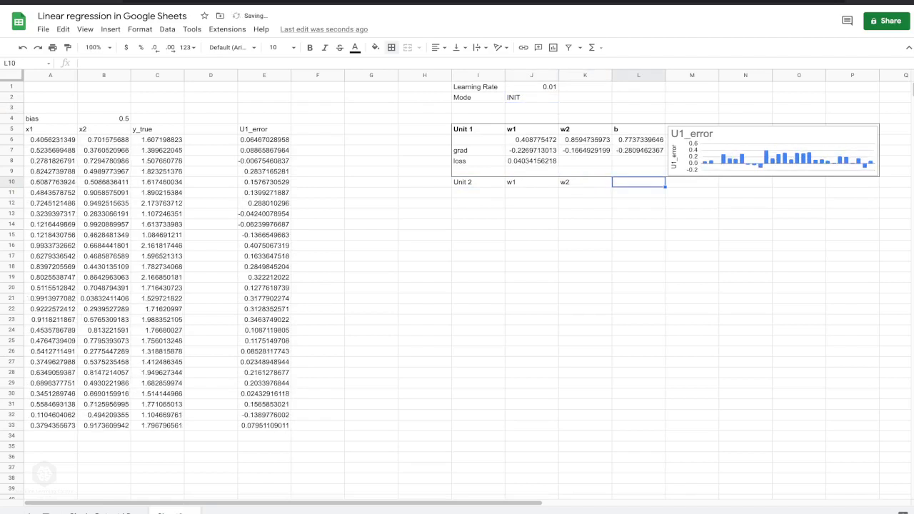
{"action": "type", "text": "b"}
{"action": "left_click_drag", "start_coordinate": [478, 182], "coordinate": [638, 182]}
{"action": "key", "text": "ctrl+b"}
{"action": "left_click", "coordinate": [531, 234]}
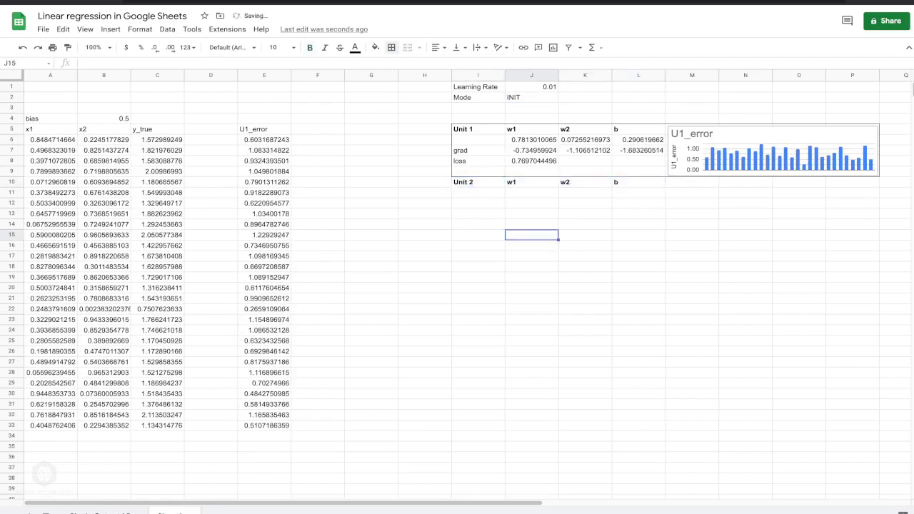
Label the Unit 2 rows with grad in I12 and loss in I13.
{"action": "left_click", "coordinate": [477, 204]}
{"action": "type", "text": "grad"}
{"action": "key", "text": "Return"}
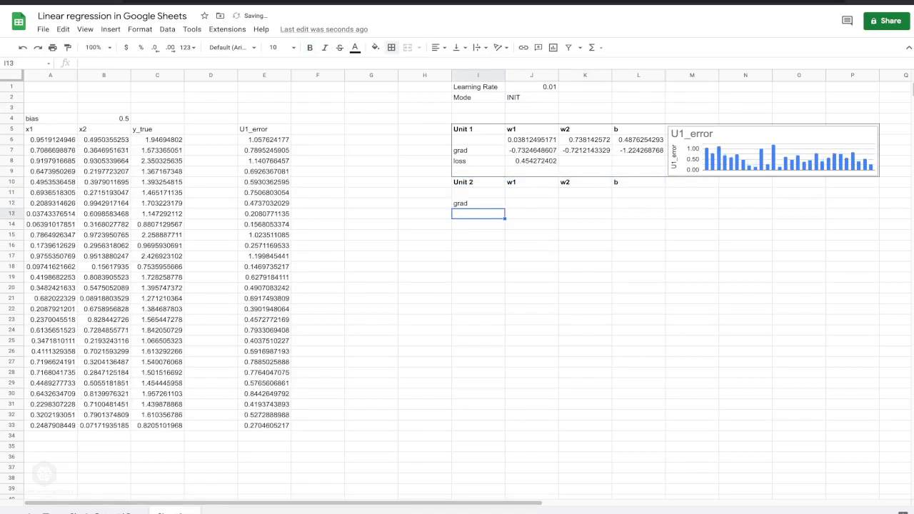
{"action": "type", "text": "loss"}
{"action": "key", "text": "Return"}
Enter the loss formula =AVERAGE(ARRAYFORMULA((C6:C33-(J6*A6:A33+K6*B6:B33+L6))^2)) in J13.
{"action": "key", "text": "Right"}
{"action": "key", "text": "Up"}
{"action": "key", "text": "Up"}
{"action": "key", "text": "Right"}
{"action": "key", "text": "Left"}
{"action": "key", "text": "Down"}
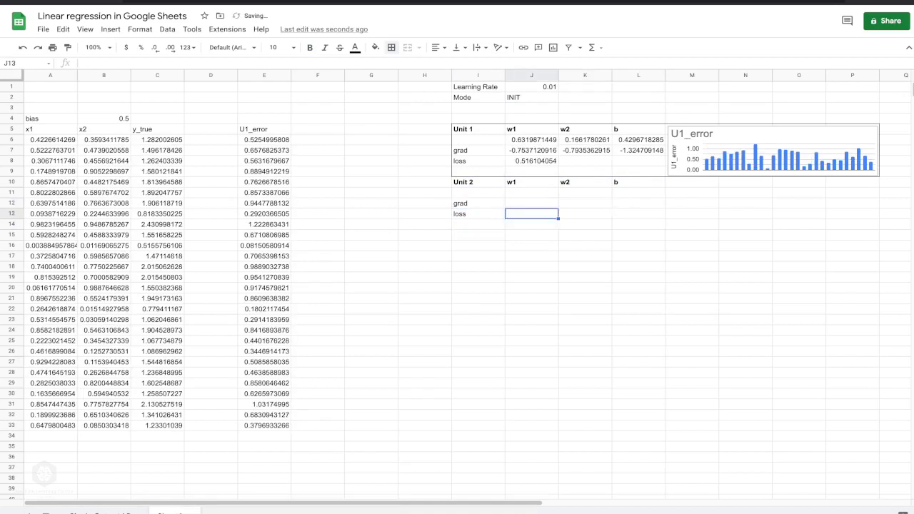
{"action": "type", "text": "="}
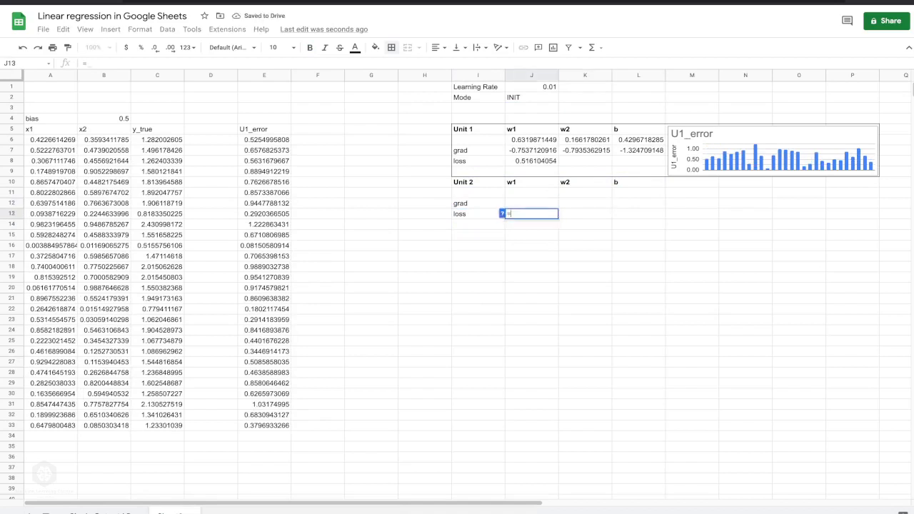
{"action": "type", "text": "AVERAGE("}
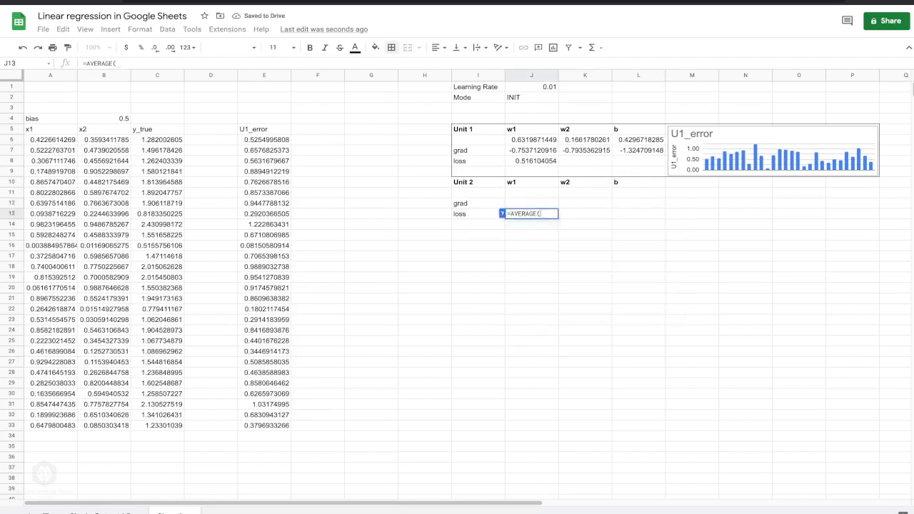
{"action": "type", "text": "("}
{"action": "left_click_drag", "start_coordinate": [157, 139], "coordinate": [157, 426]}
{"action": "type", "text": "- "}
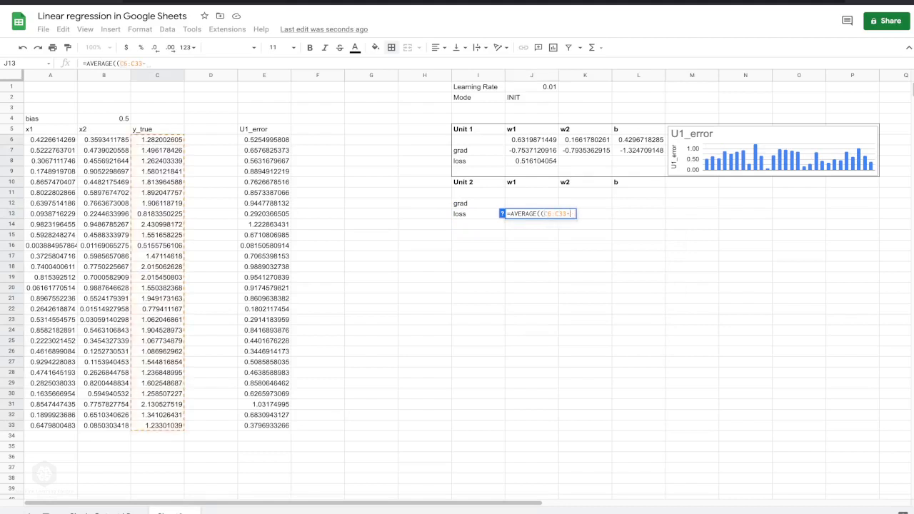
{"action": "type", "text": "(J"}
{"action": "left_click", "coordinate": [540, 213]}
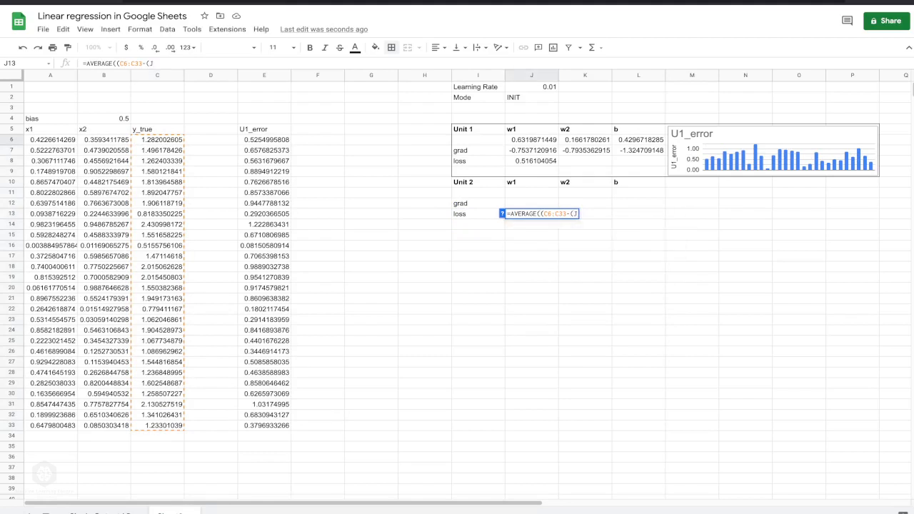
{"action": "type", "text": "ARRAYFORMULA"}
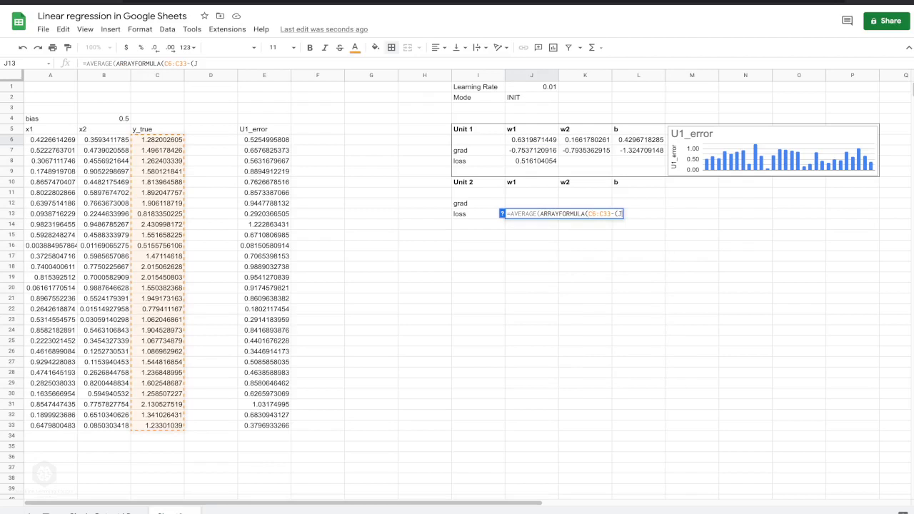
{"action": "key", "text": "BackSpace"}
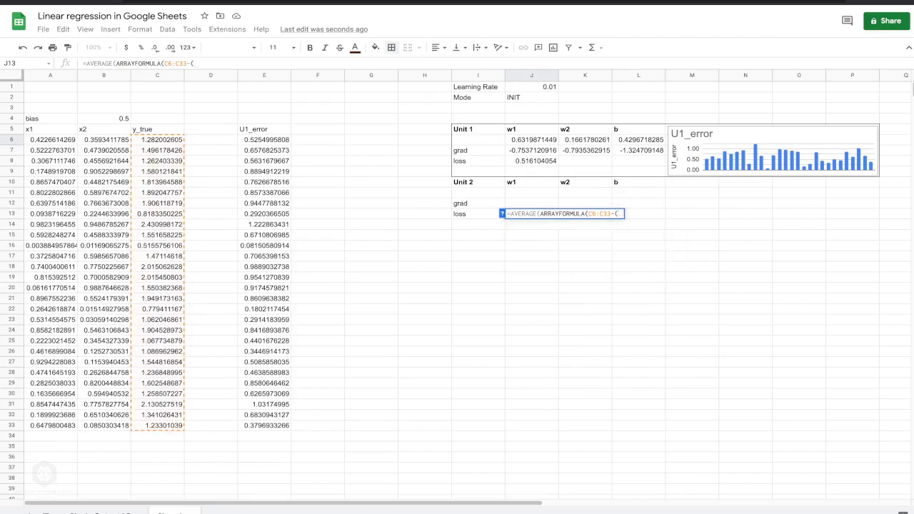
{"action": "type", "text": "J6*"}
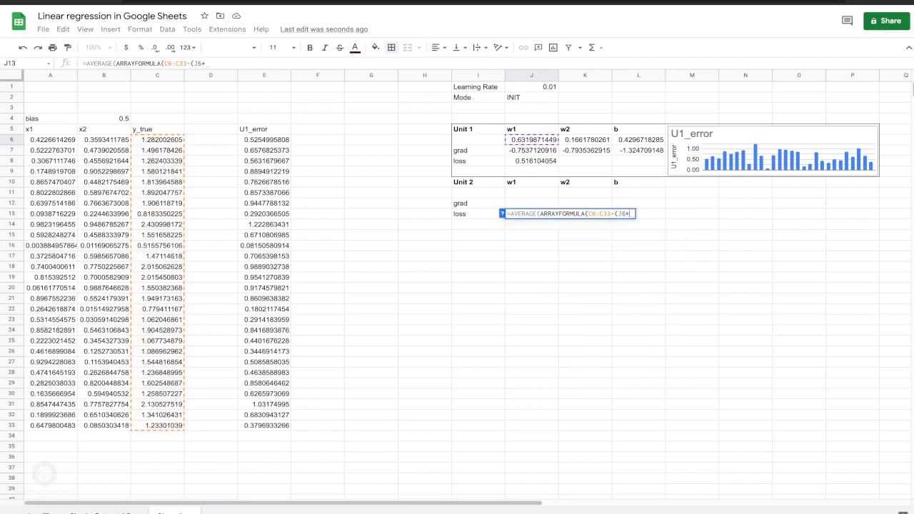
{"action": "left_click_drag", "start_coordinate": [50, 140], "coordinate": [50, 234]}
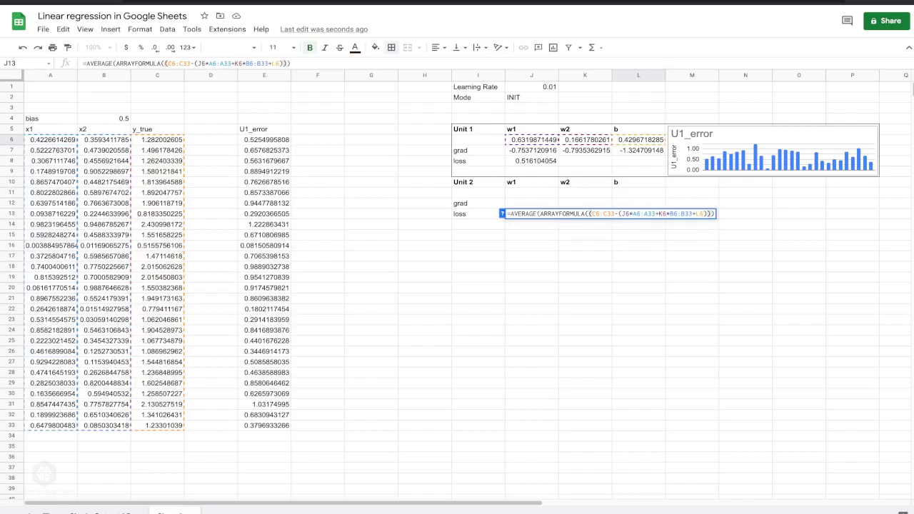
{"action": "type", "text": "^2)"}
{"action": "key", "text": "Return"}
Copy the w1 formula text =IF($J$2 = "INIT",RAND(),J6-$J$1*J7) from J6 into J11.
{"action": "key", "text": "Up"}
{"action": "key", "text": "Up"}
{"action": "key", "text": "Up"}
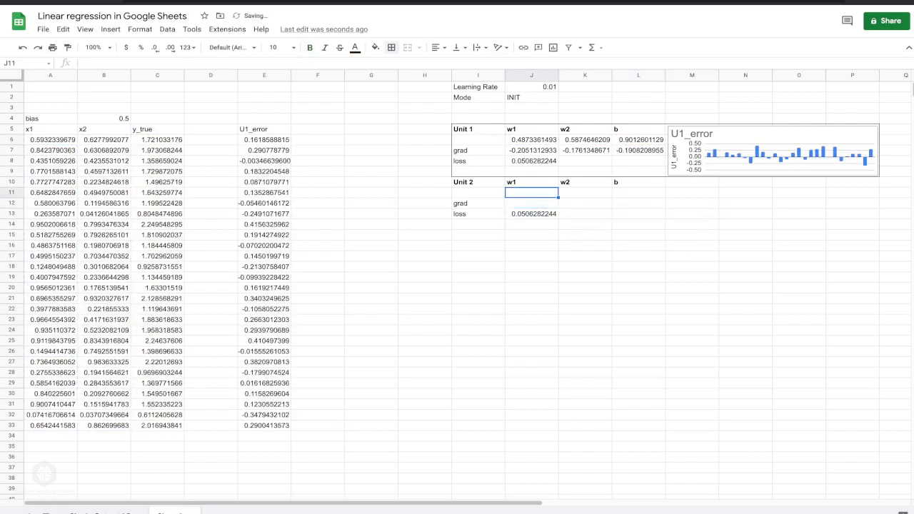
{"action": "left_click", "coordinate": [532, 140]}
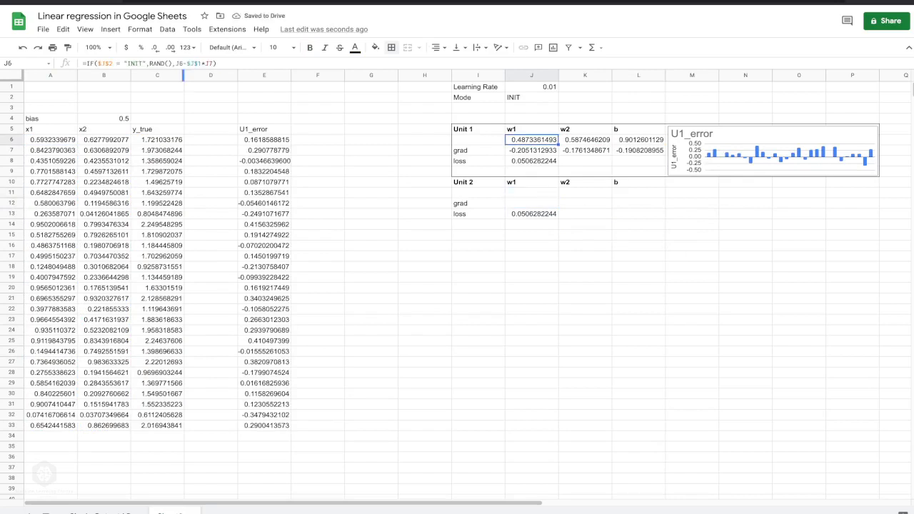
{"action": "key", "text": "Return"}
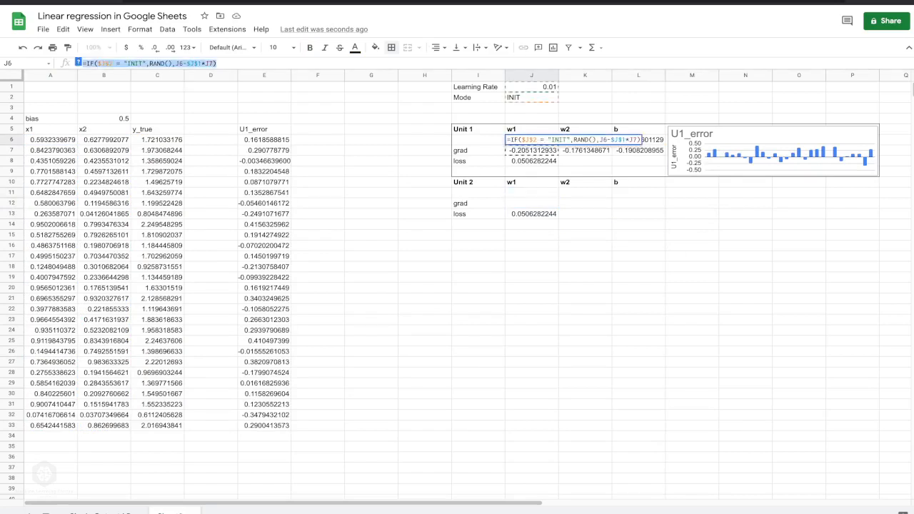
{"action": "left_click", "coordinate": [532, 193]}
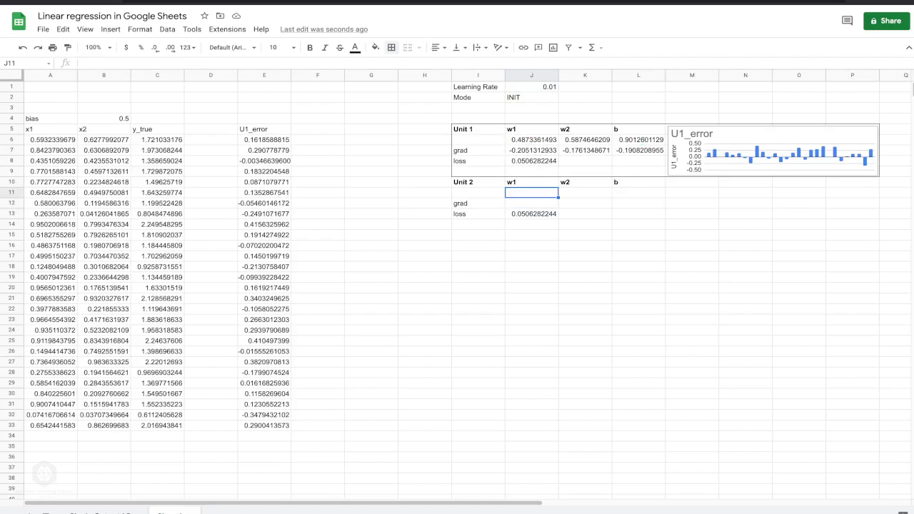
{"action": "type", "text": "="}
{"action": "type", "text": "=IF($J$2 = \"INIT\",RAND(),J6-$J$1*J7)"}
{"action": "left_click", "coordinate": [511, 192]}
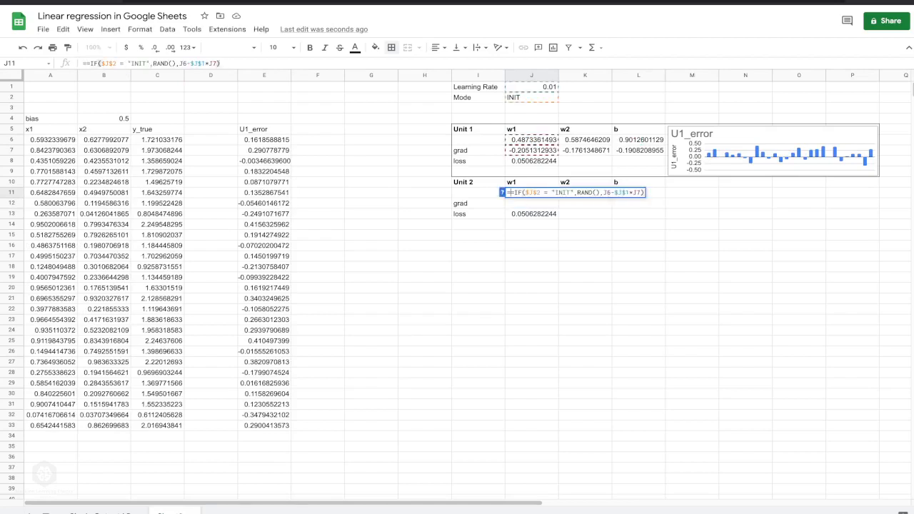
{"action": "key", "text": "BackSpace"}
Change the references in the Unit 2 w1 formula from J6 and J7 to J11 and J12 and commit it.
{"action": "left_click", "coordinate": [590, 192]}
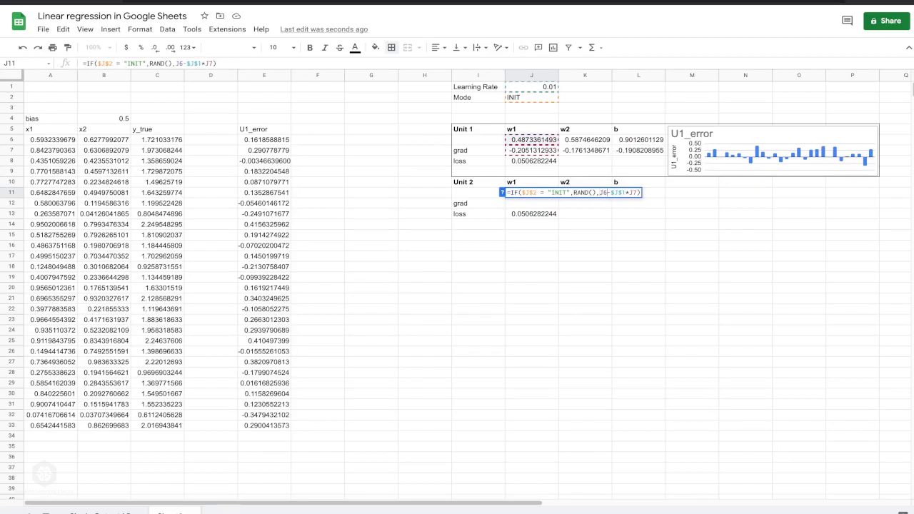
{"action": "scroll", "coordinate": [457, 286], "scroll_direction": "down", "scroll_amount": 1}
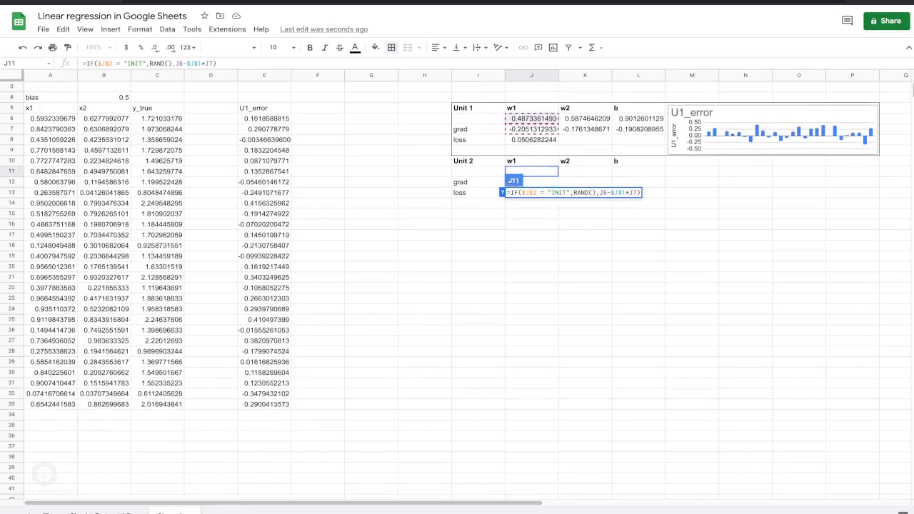
{"action": "key", "text": "BackSpace"}
{"action": "key", "text": "BackSpace"}
{"action": "type", "text": "J11"}
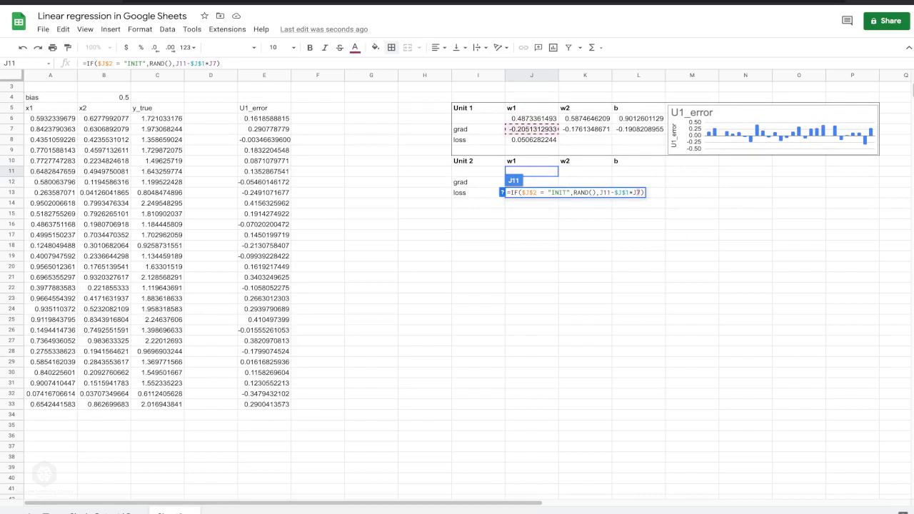
{"action": "key", "text": "BackSpace"}
{"action": "key", "text": "BackSpace"}
{"action": "type", "text": "J12"}
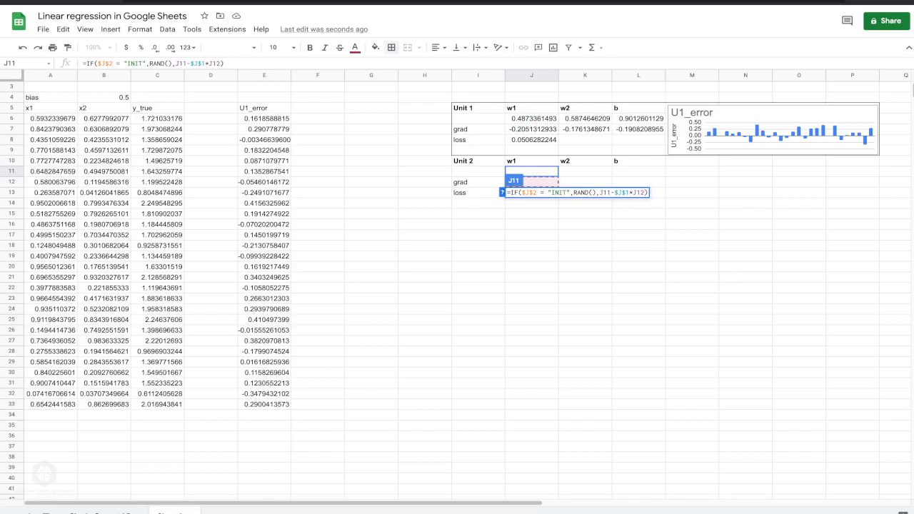
{"action": "key", "text": "Return"}
Fill the J11 formula across to K11:L11 and check the cell references in the two copies.
{"action": "left_click", "coordinate": [531, 172]}
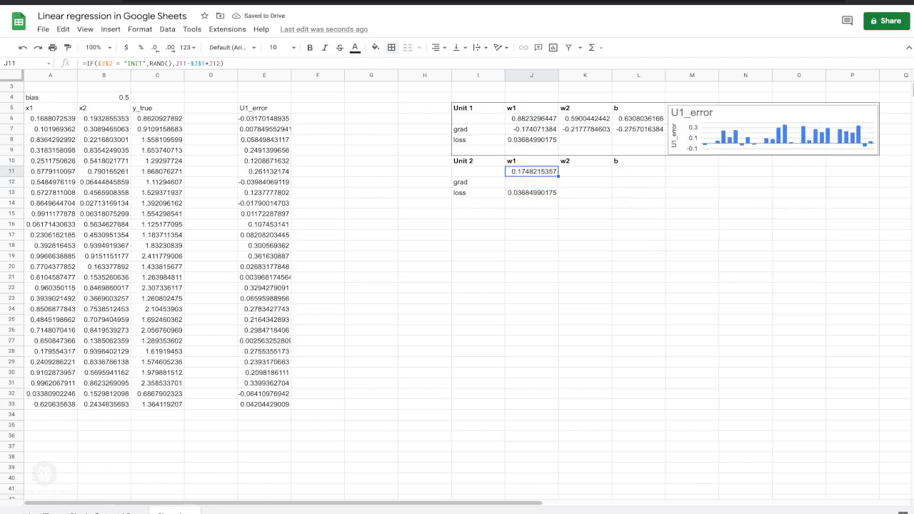
{"action": "left_click_drag", "start_coordinate": [558, 176], "coordinate": [643, 174]}
{"action": "left_click", "coordinate": [584, 171]}
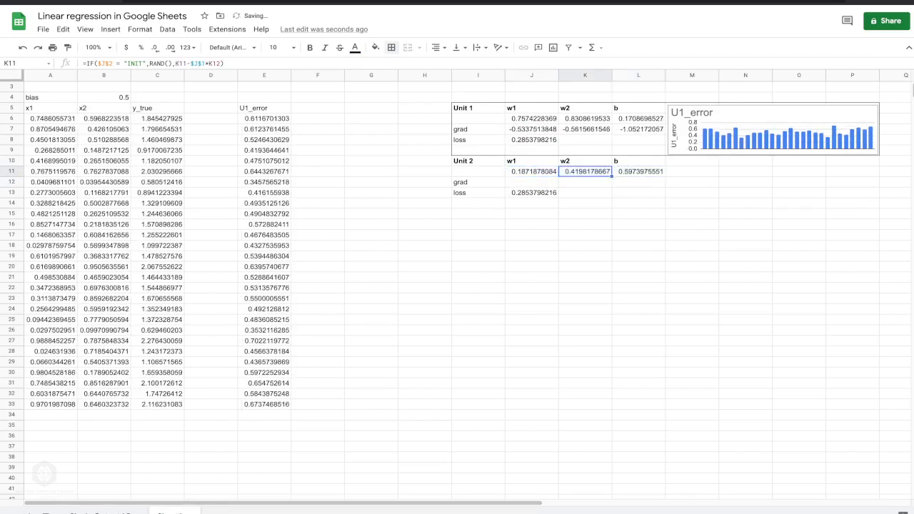
{"action": "key", "text": "Return"}
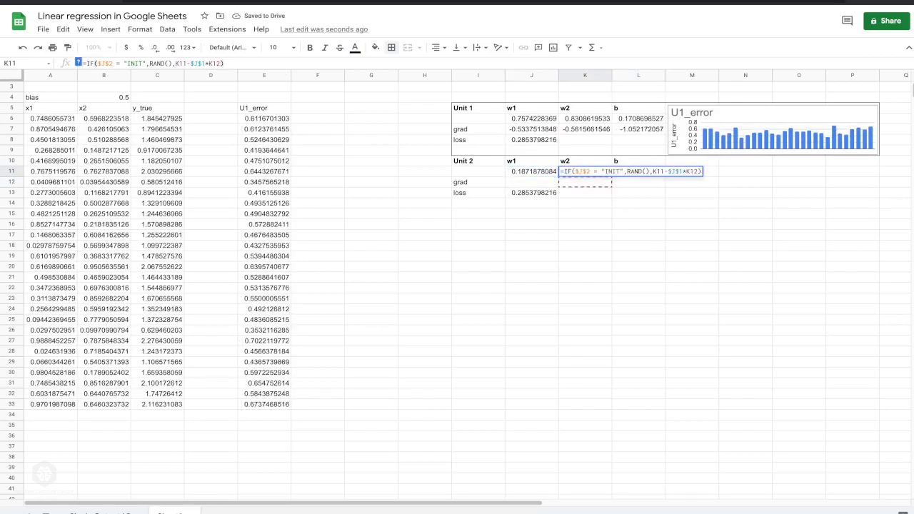
{"action": "key", "text": "Escape"}
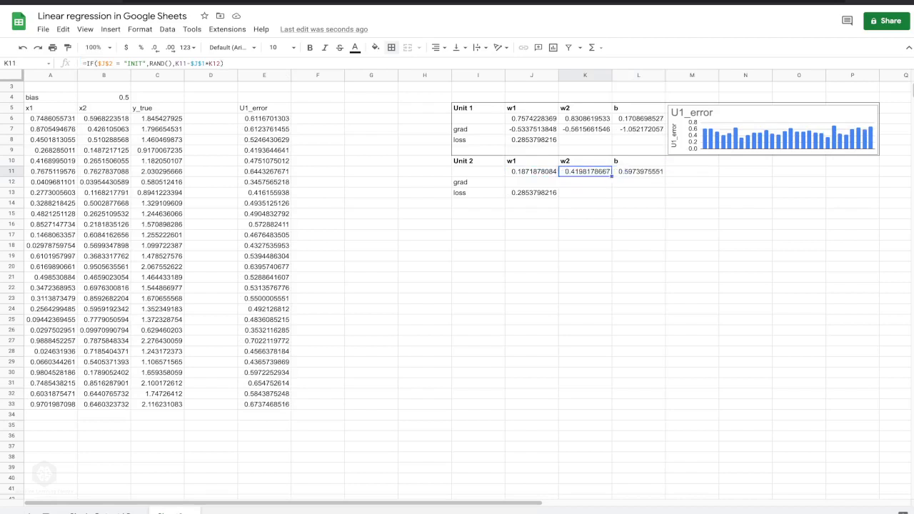
{"action": "key", "text": "Right"}
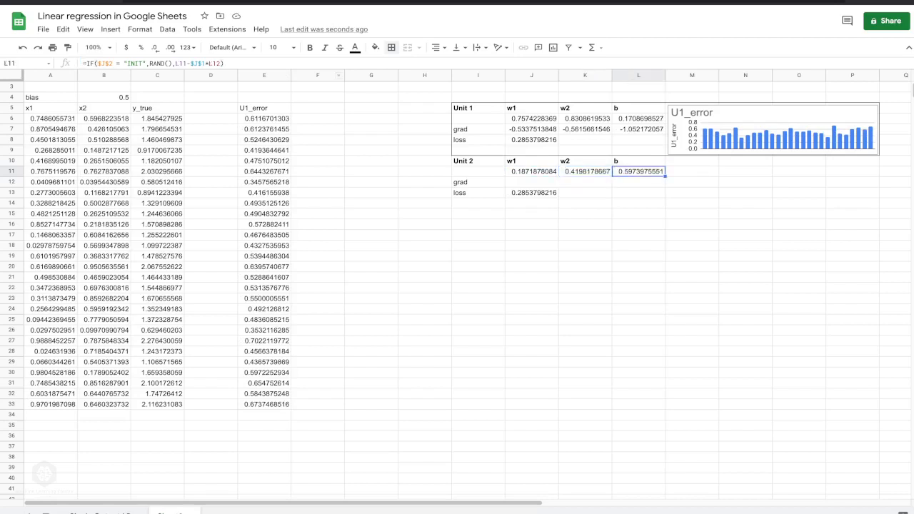
{"action": "key", "text": "Return"}
{"action": "key", "text": "Escape"}
Copy the w1 gradient formula text =-2/COUNT(C6:C33)*SUM(ARRAYFORMULA((C6:C33-(A6:A33*J6+B6:B33*K6+L6))*A6:A33)) from J7 into J12, with a single leading equals sign.
{"action": "left_click", "coordinate": [531, 182]}
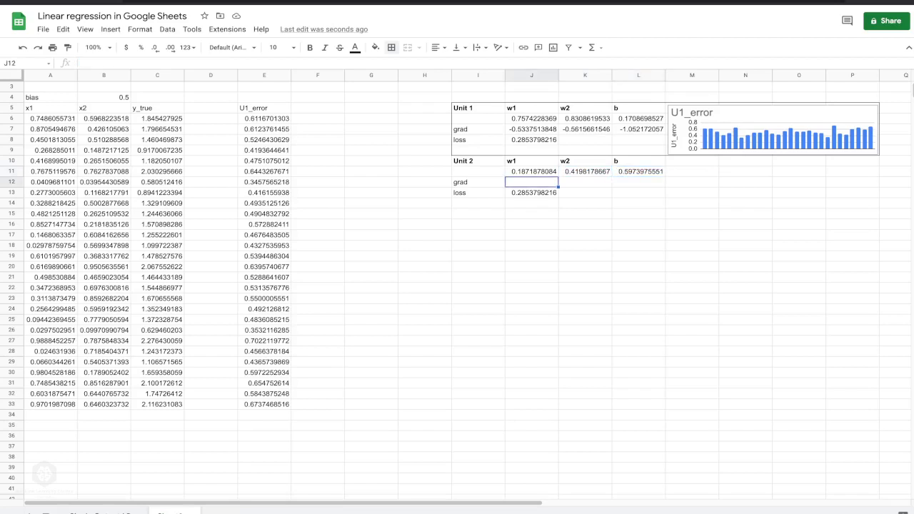
{"action": "scroll", "coordinate": [532, 182], "scroll_direction": "up", "scroll_amount": 1}
{"action": "left_click", "coordinate": [532, 140]}
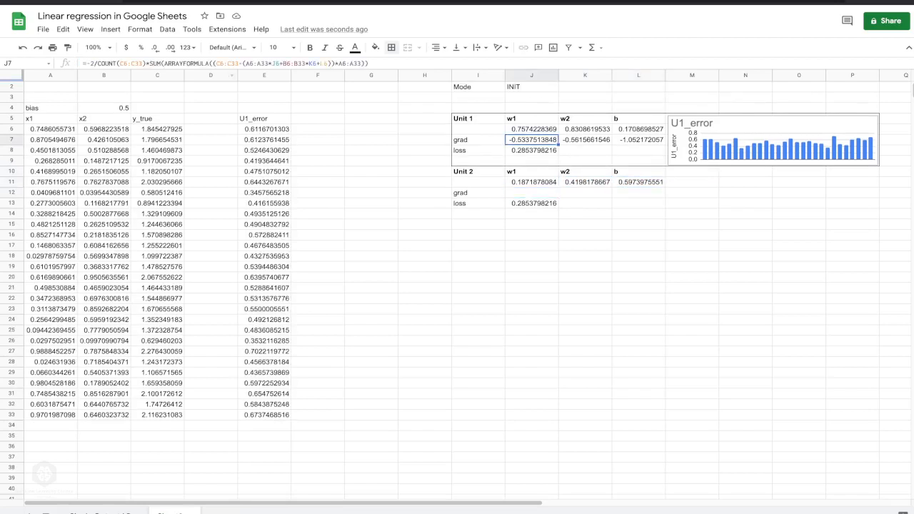
{"action": "key", "text": "Return"}
{"action": "key", "text": "ctrl+a"}
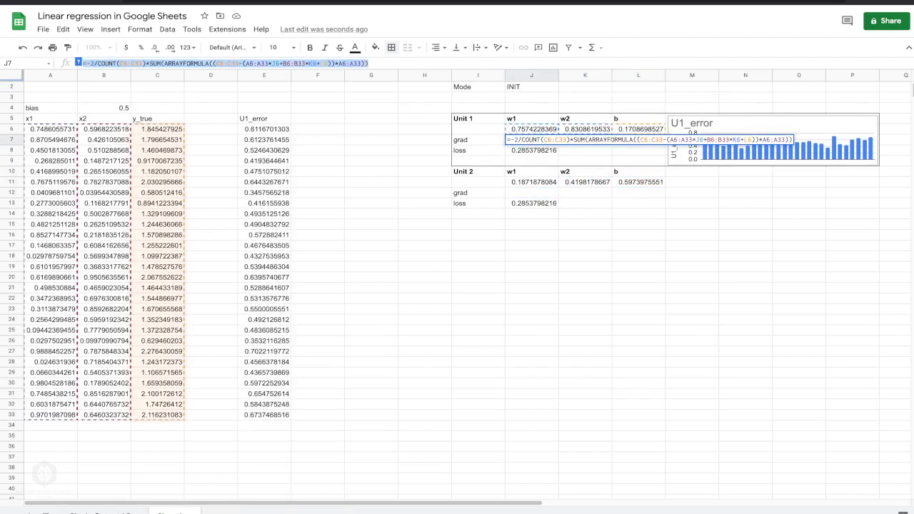
{"action": "left_click", "coordinate": [584, 193]}
{"action": "left_click", "coordinate": [532, 193]}
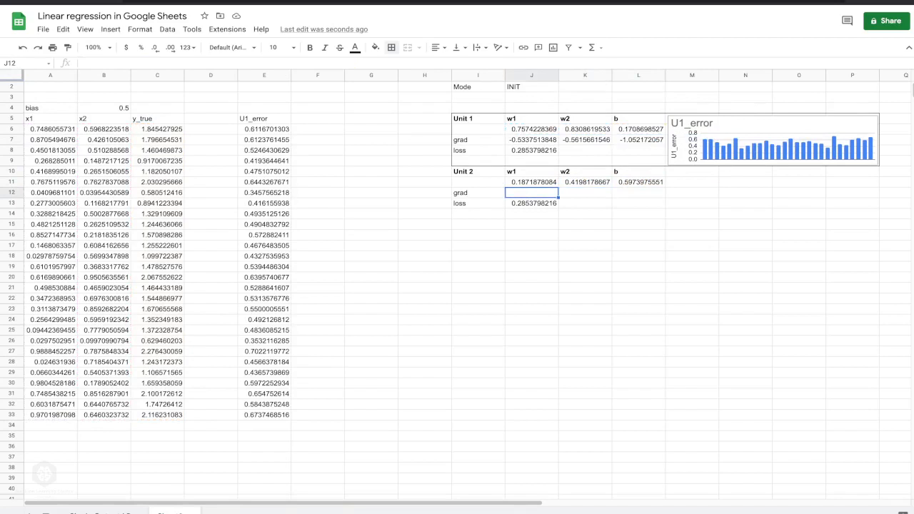
{"action": "type", "text": "="}
{"action": "key", "text": "ctrl+v"}
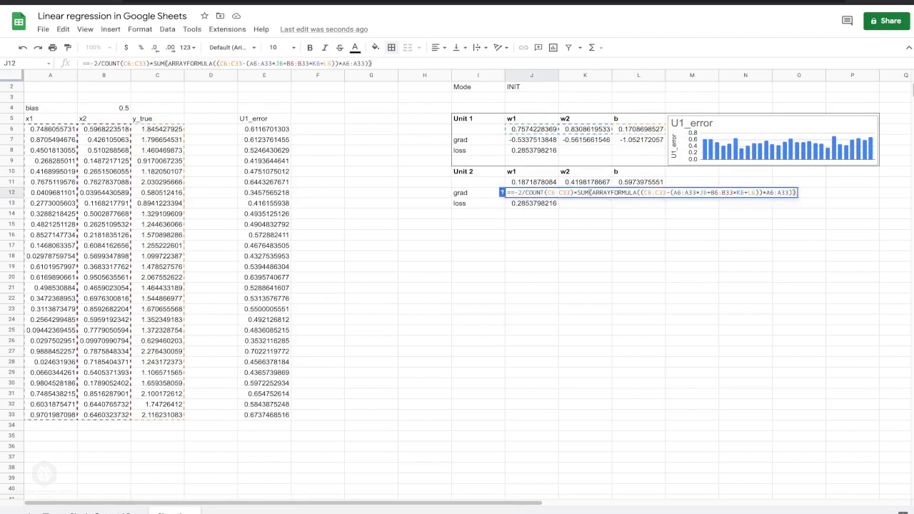
{"action": "key", "text": "Home"}
{"action": "key", "text": "Delete"}
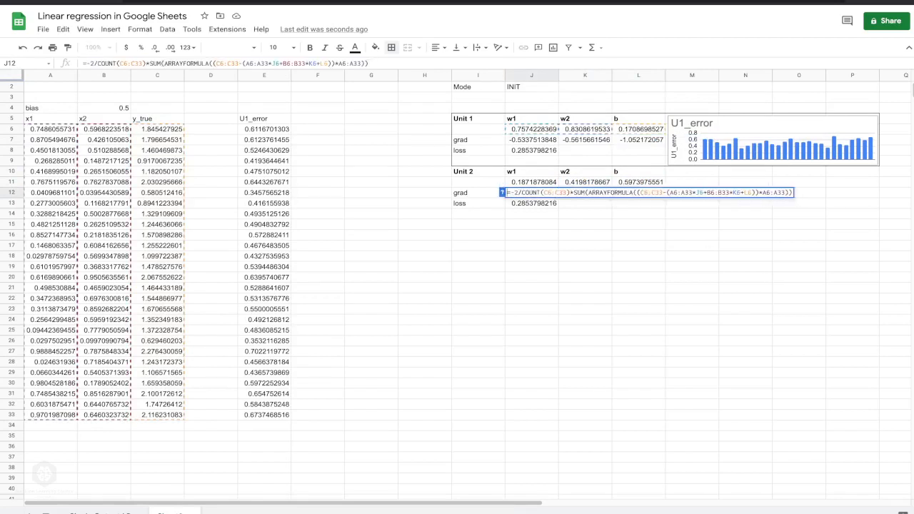
Change the J6 reference in the Unit 2 w1 gradient formula in J12 to J11 and commit it.
{"action": "key", "text": "Right"}
{"action": "key", "text": "Right"}
{"action": "key", "text": "Right"}
{"action": "key", "text": "Right"}
{"action": "key", "text": "Right"}
{"action": "key", "text": "Right"}
{"action": "key", "text": "Right"}
{"action": "key", "text": "Right"}
{"action": "key", "text": "Right"}
{"action": "key", "text": "Right"}
{"action": "key", "text": "Right"}
{"action": "key", "text": "Right"}
{"action": "key", "text": "Right"}
{"action": "key", "text": "Right"}
{"action": "key", "text": "Right"}
{"action": "key", "text": "Right"}
{"action": "key", "text": "Right"}
{"action": "key", "text": "Right"}
{"action": "key", "text": "Right"}
{"action": "key", "text": "Right"}
{"action": "key", "text": "Right"}
{"action": "key", "text": "Right"}
{"action": "key", "text": "Right"}
{"action": "key", "text": "Right"}
{"action": "key", "text": "Right"}
{"action": "key", "text": "Right"}
{"action": "key", "text": "Right"}
{"action": "key", "text": "Right"}
{"action": "key", "text": "Right"}
{"action": "key", "text": "Right"}
{"action": "key", "text": "Right"}
{"action": "key", "text": "Right"}
{"action": "key", "text": "Right"}
{"action": "key", "text": "Right"}
{"action": "key", "text": "Right"}
{"action": "key", "text": "Right"}
{"action": "key", "text": "Right"}
{"action": "key", "text": "Right"}
{"action": "key", "text": "Right"}
{"action": "key", "text": "Right"}
{"action": "key", "text": "Right"}
{"action": "key", "text": "Right"}
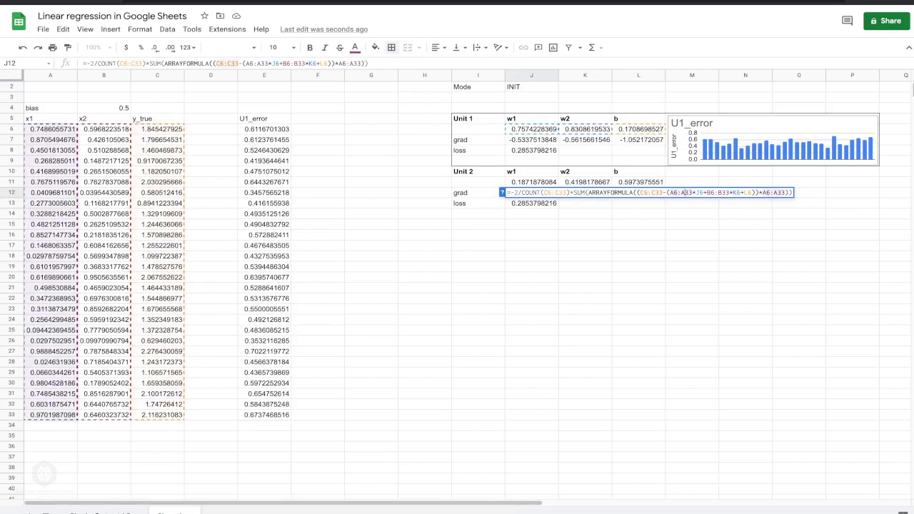
{"action": "key", "text": "Right"}
{"action": "key", "text": "Right"}
{"action": "key", "text": "Right"}
{"action": "key", "text": "Right"}
{"action": "key", "text": "Right"}
{"action": "key", "text": "Right"}
{"action": "key", "text": "Right"}
{"action": "key", "text": "Right"}
{"action": "key", "text": "Right"}
{"action": "key", "text": "Right"}
{"action": "key", "text": "Right"}
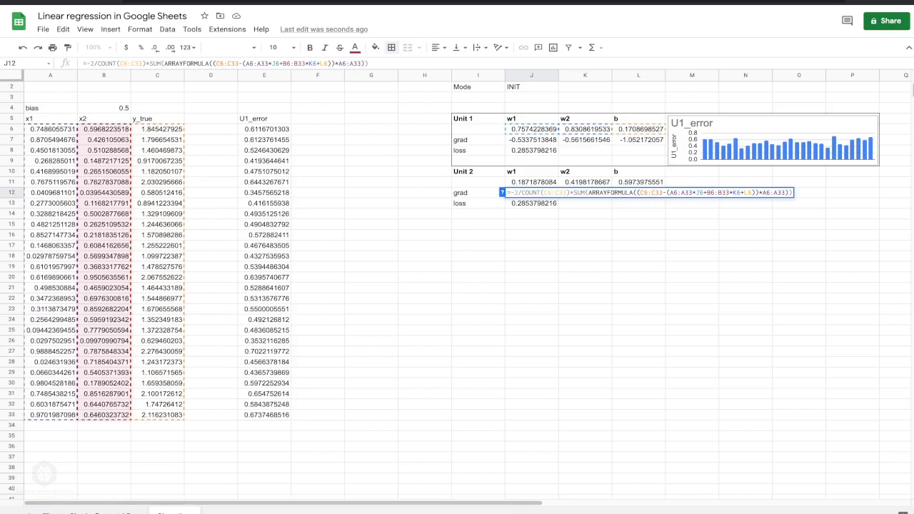
{"action": "key", "text": "Left"}
{"action": "key", "text": "Left"}
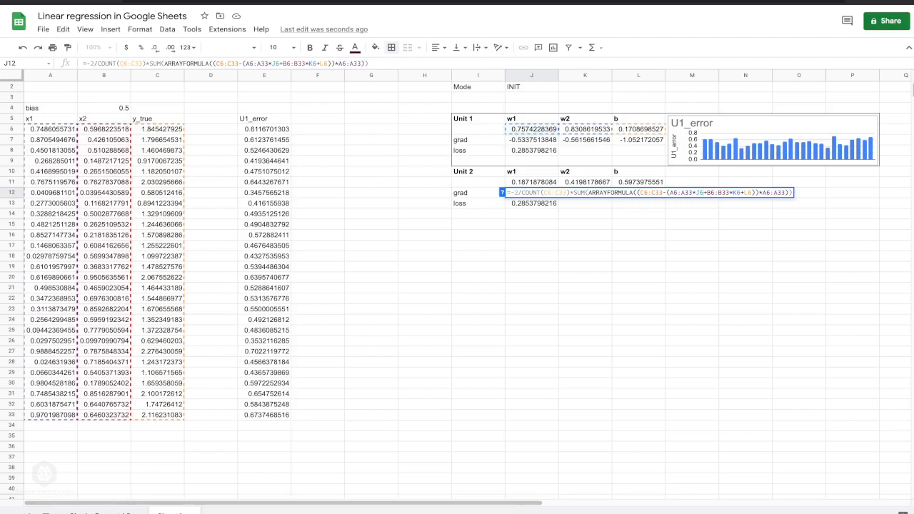
{"action": "key", "text": "BackSpace"}
{"action": "key", "text": "BackSpace"}
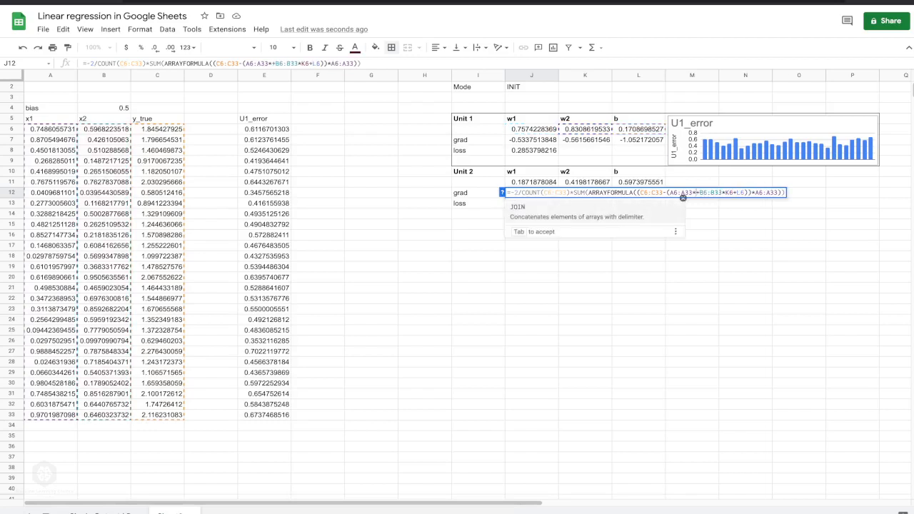
{"action": "type", "text": "J11"}
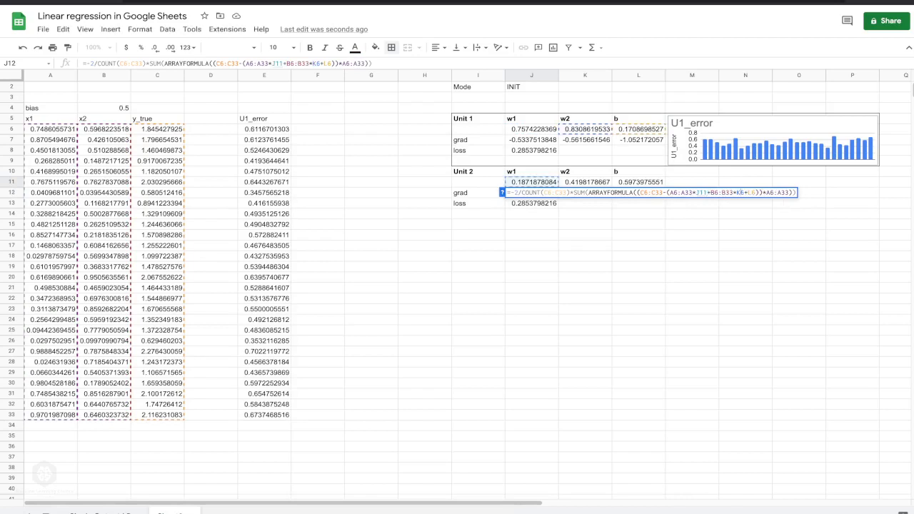
{"action": "left_click", "coordinate": [748, 193]}
{"action": "left_click", "coordinate": [745, 203]}
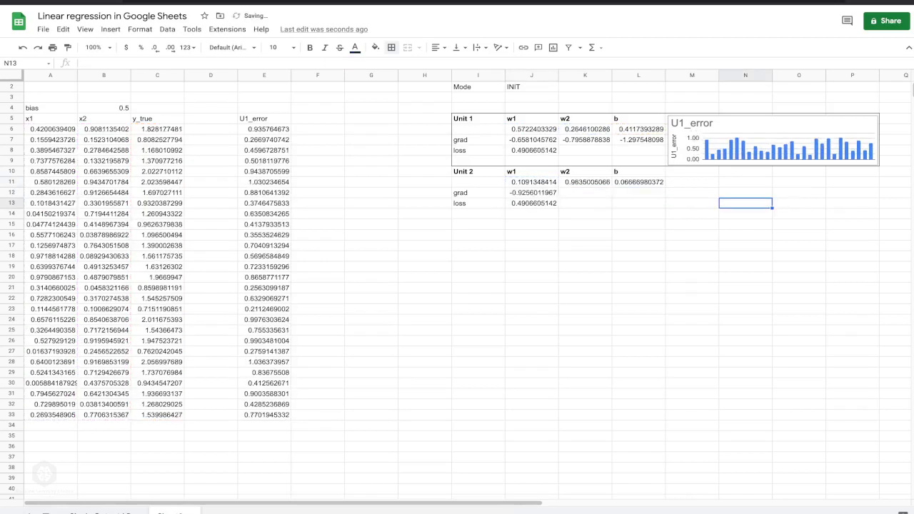
Replace the K6 and L6 references in the J12 gradient formula with K11 and L11 and commit it.
{"action": "left_click", "coordinate": [531, 182]}
{"action": "left_click", "coordinate": [531, 192]}
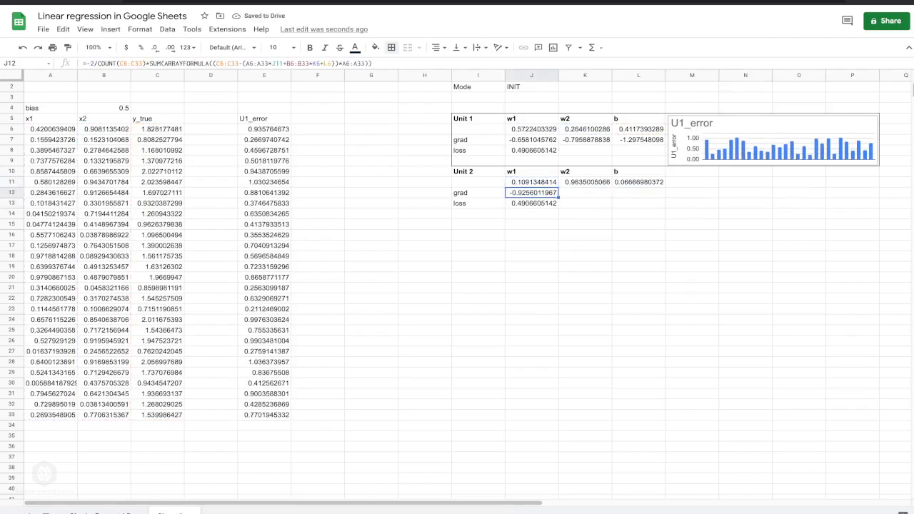
{"action": "left_click", "coordinate": [320, 63]}
{"action": "key", "text": "BackSpace"}
{"action": "key", "text": "BackSpace"}
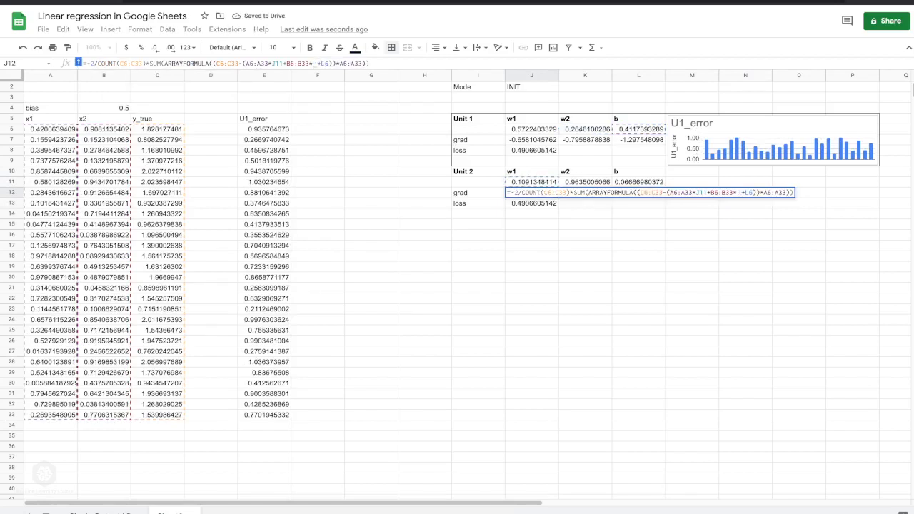
{"action": "left_click", "coordinate": [585, 182]}
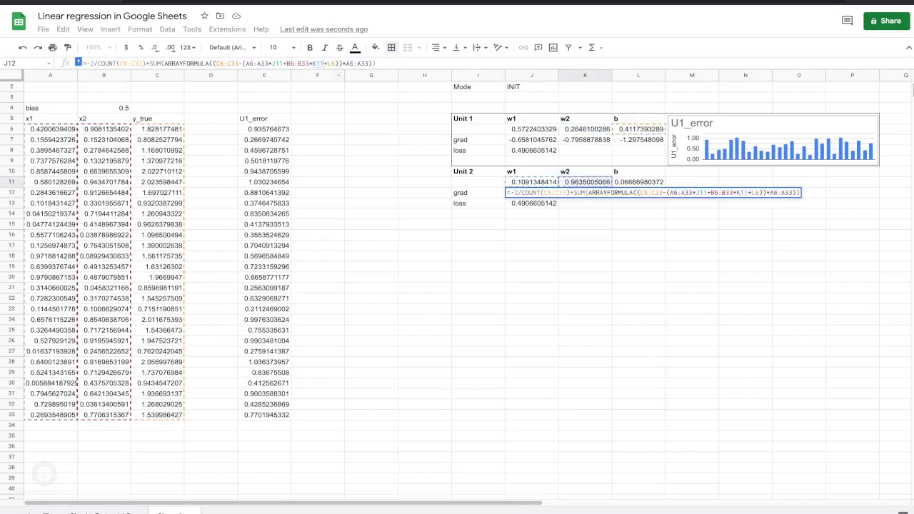
{"action": "left_click", "coordinate": [335, 64]}
{"action": "key", "text": "BackSpace"}
{"action": "key", "text": "BackSpace"}
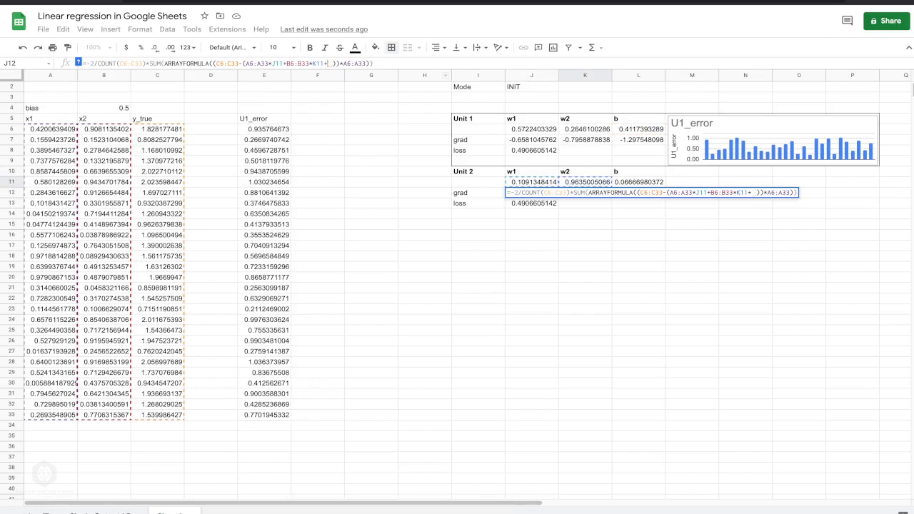
{"action": "left_click", "coordinate": [638, 182]}
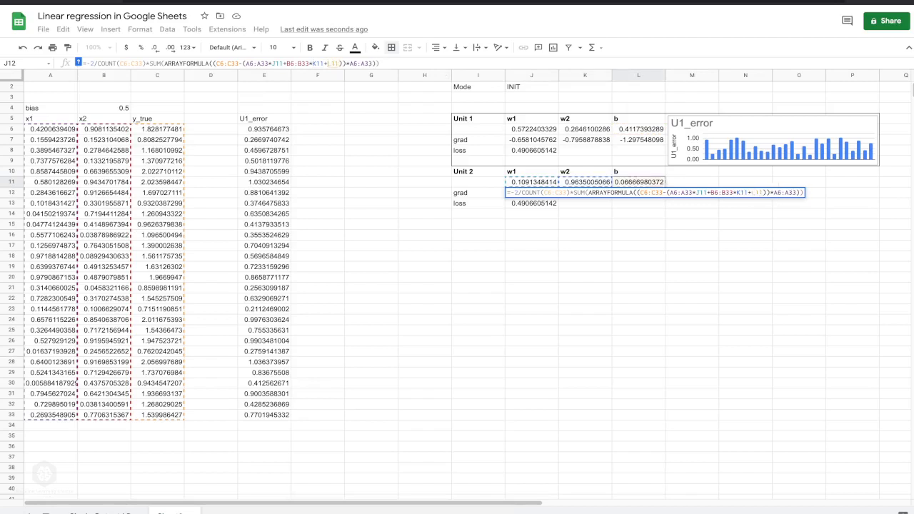
{"action": "left_click", "coordinate": [780, 193]}
{"action": "key", "text": "Return"}
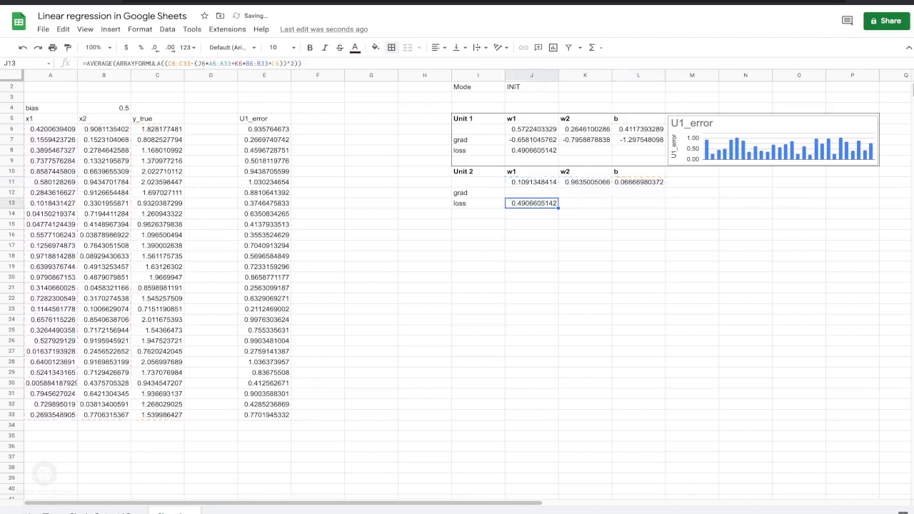
Copy the w2 gradient formula text =-2/COUNT(C6:C33)*SUM(ARRAYFORMULA((C6:C33-(A6:A33*J6+B6:B33*K6+L6))*B6:B33)) from K7 into K12.
{"action": "left_click", "coordinate": [584, 140]}
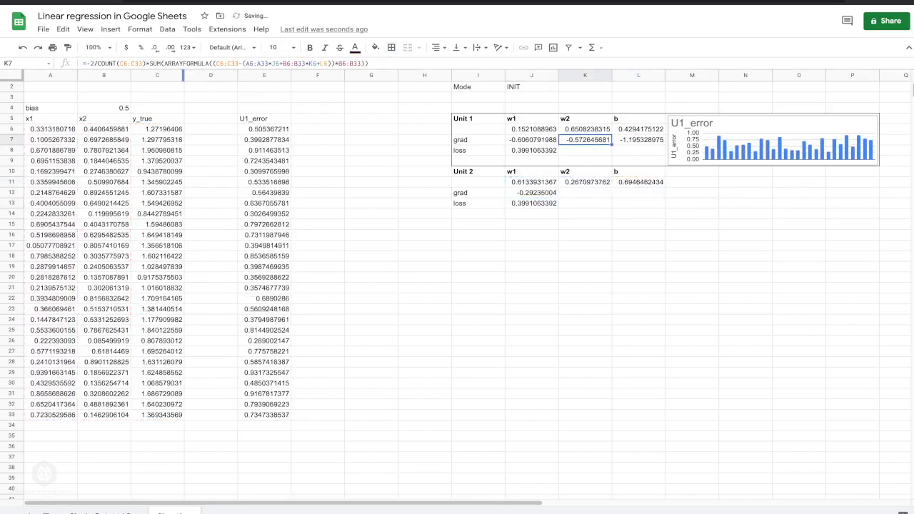
{"action": "key", "text": "Return"}
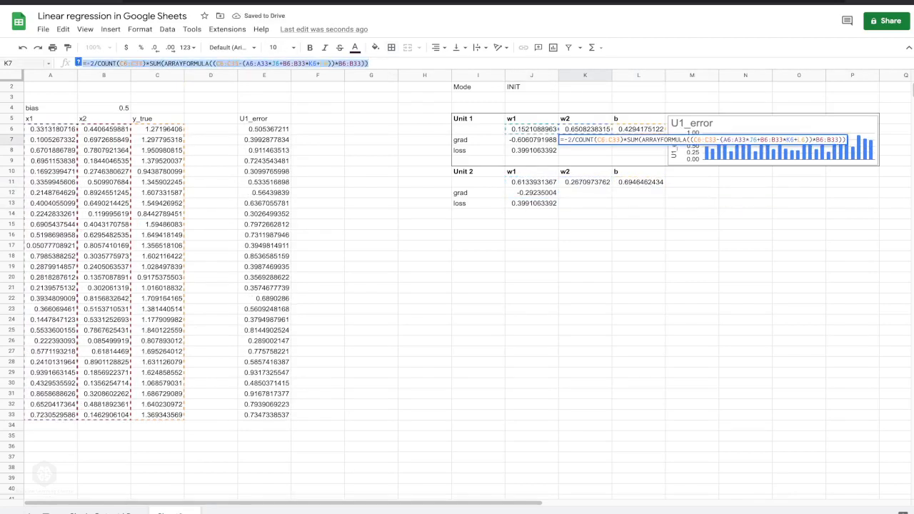
{"action": "key", "text": "Escape"}
{"action": "left_click", "coordinate": [584, 193]}
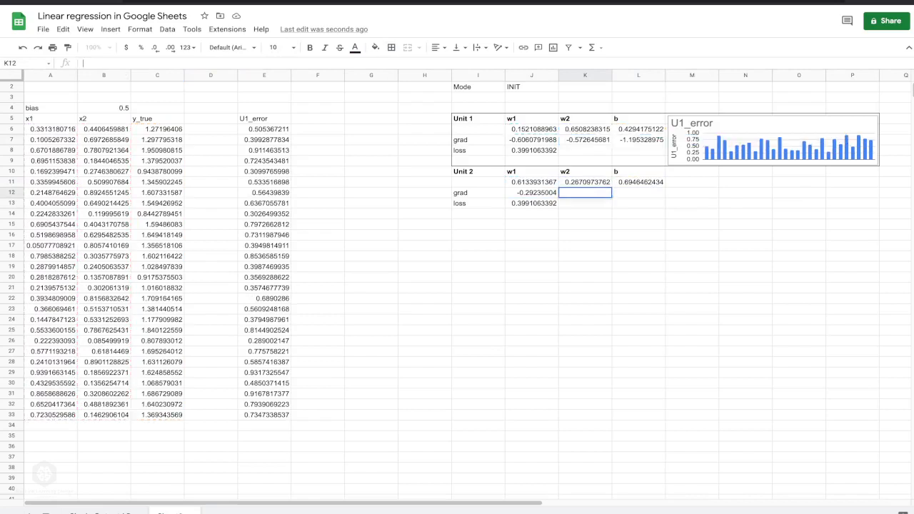
{"action": "key", "text": "ctrl+v"}
{"action": "key", "text": "Return"}
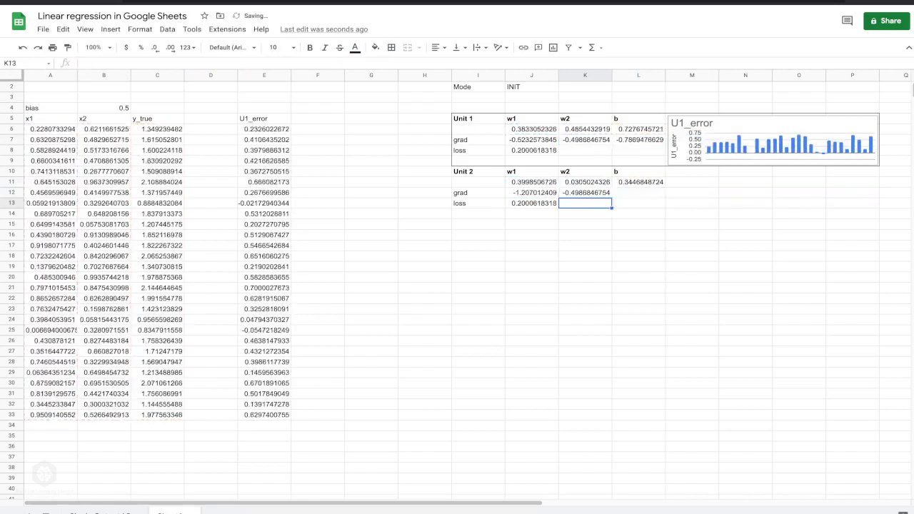
Copy the bias gradient formula text =-2/COUNT(C6:C33)*SUM(ARRAYFORMULA(C6:C33-(A6:A33*J6+B6:B33*K6+L6))) from L7 into L12, with a single leading equals sign.
{"action": "left_click", "coordinate": [638, 140]}
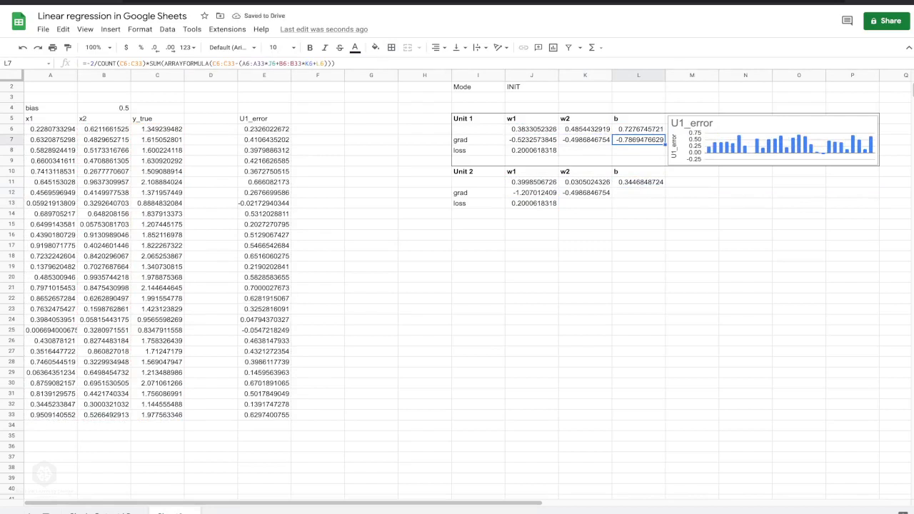
{"action": "left_click_drag", "start_coordinate": [337, 64], "coordinate": [80, 64]}
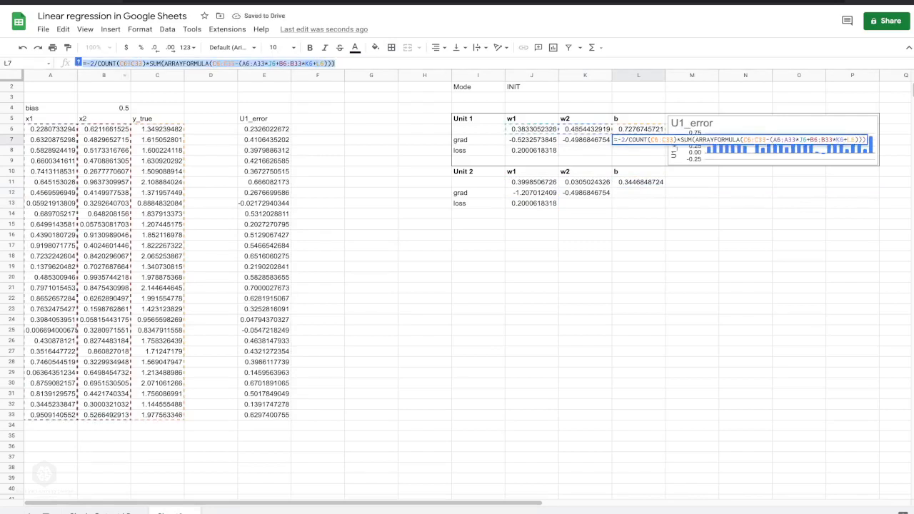
{"action": "left_click", "coordinate": [638, 193]}
{"action": "type", "text": "="}
{"action": "key", "text": "ctrl+v"}
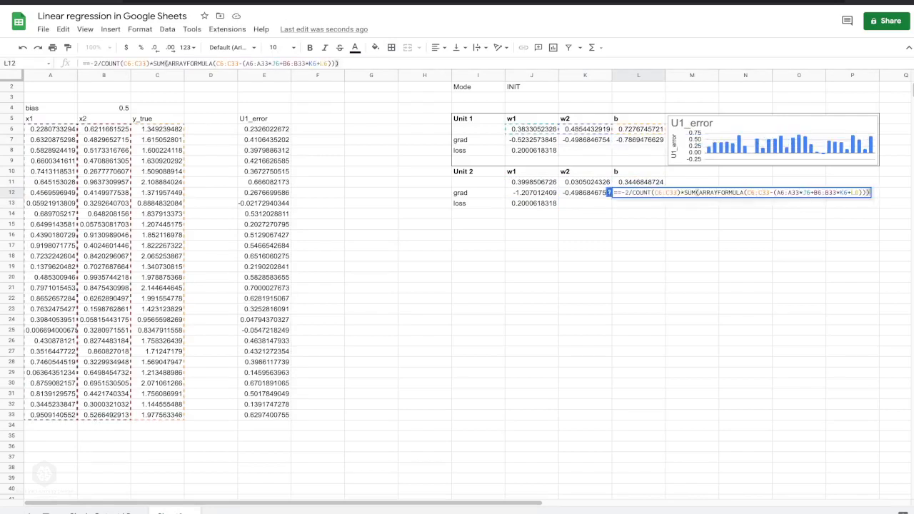
{"action": "left_click", "coordinate": [619, 192]}
{"action": "key", "text": "BackSpace"}
{"action": "key", "text": "Return"}
Change the references J6, K6 and L6 in the Unit 2 w2 gradient formula in K12 to J11, K11 and L11 and commit it.
{"action": "left_click", "coordinate": [584, 193]}
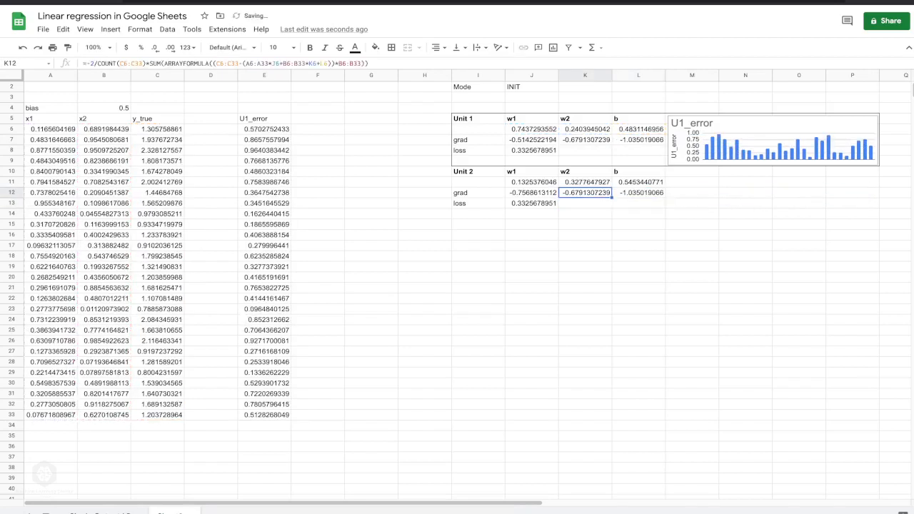
{"action": "left_click", "coordinate": [280, 63]}
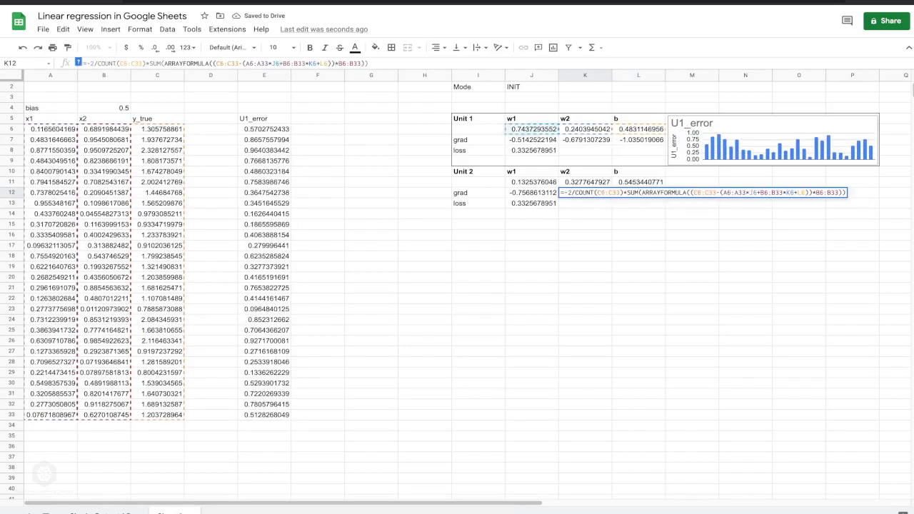
{"action": "key", "text": "BackSpace"}
{"action": "key", "text": "BackSpace"}
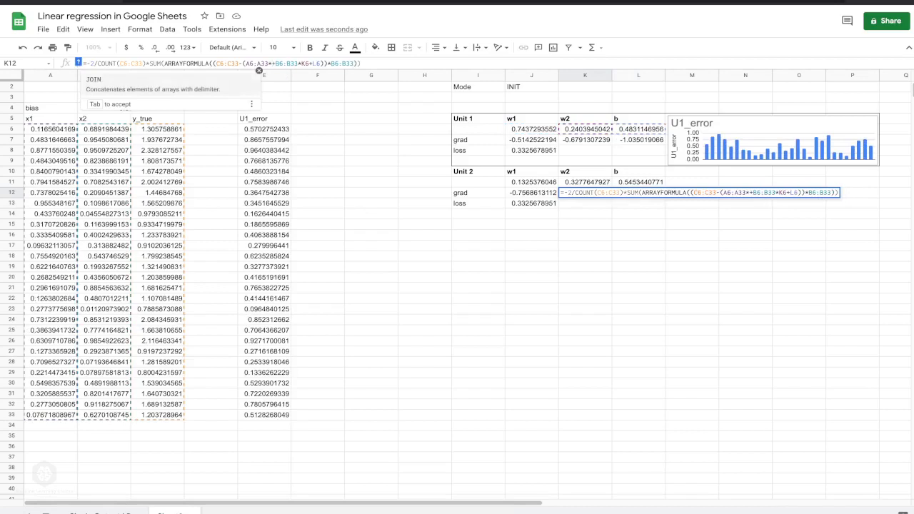
{"action": "type", "text": "J11"}
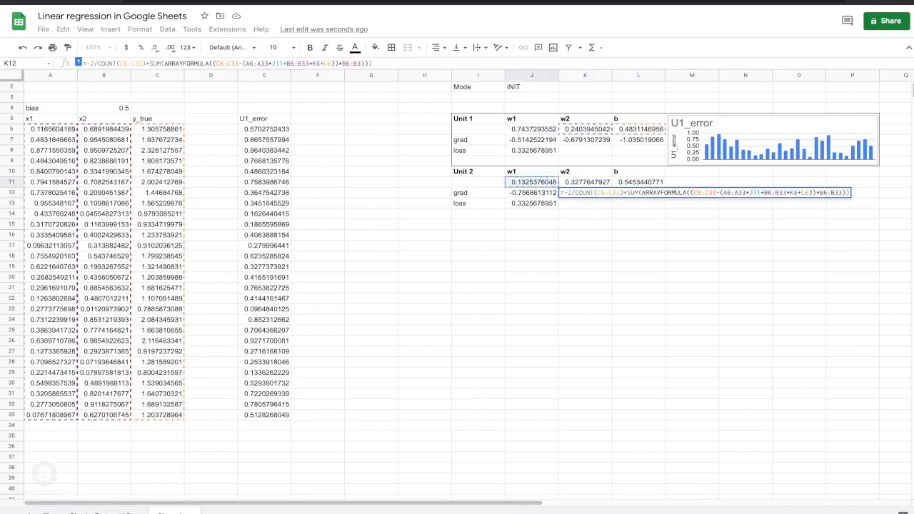
{"action": "left_click", "coordinate": [797, 193]}
{"action": "key", "text": "BackSpace"}
{"action": "key", "text": "BackSpace"}
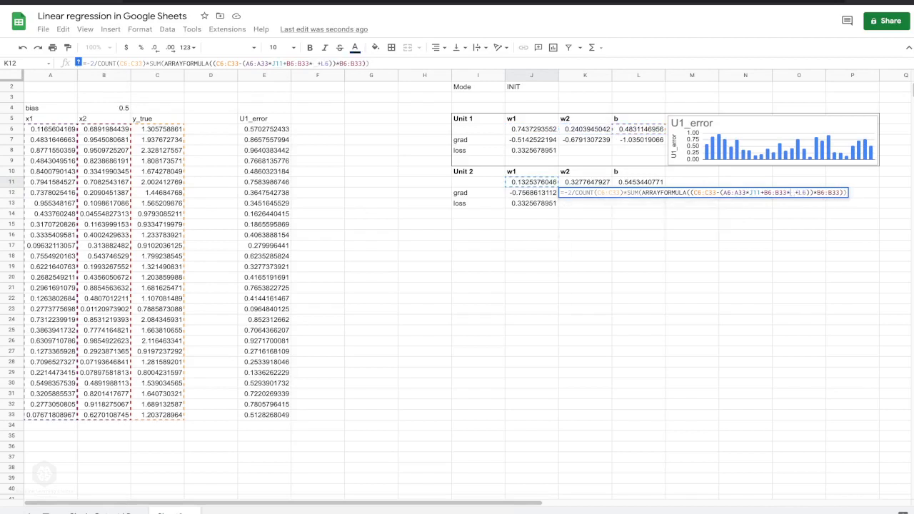
{"action": "type", "text": "K11"}
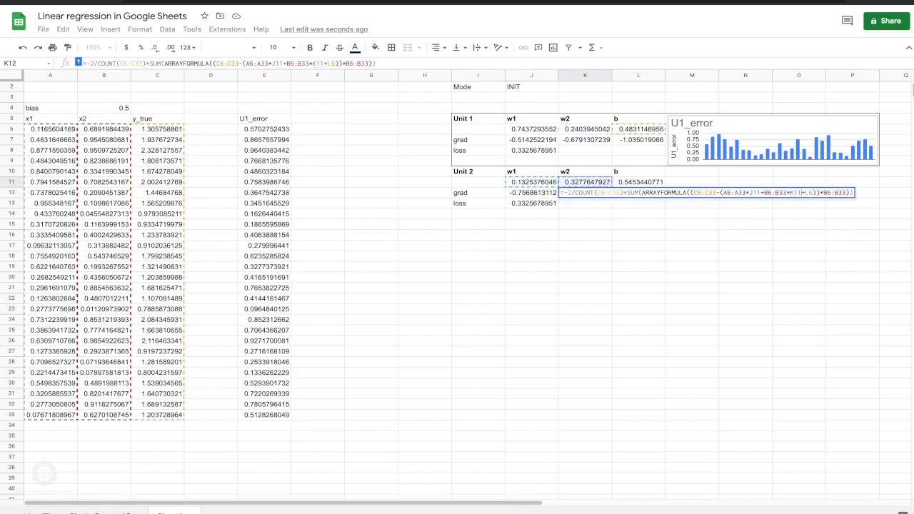
{"action": "left_click", "coordinate": [813, 193]}
{"action": "key", "text": "BackSpace"}
{"action": "type", "text": "11"}
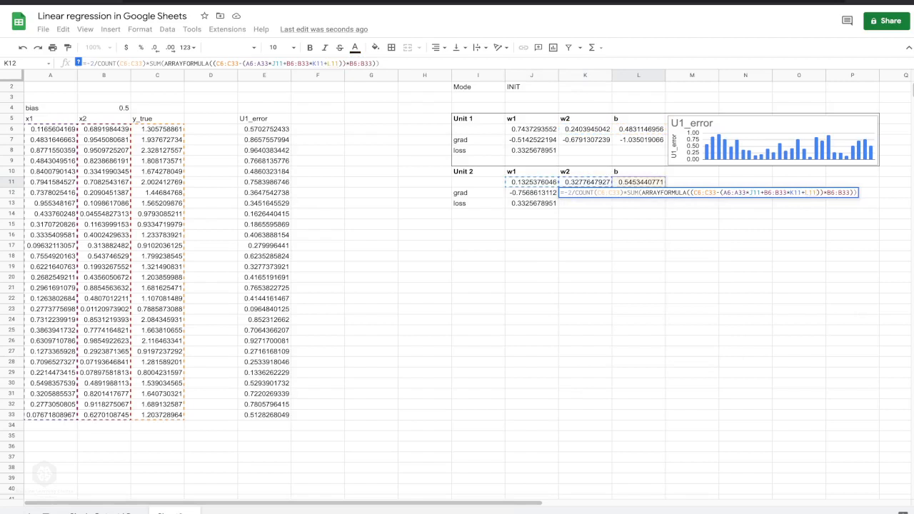
{"action": "key", "text": "Return"}
Change the references J6, K6 and L6 in the Unit 2 bias gradient formula in L12 to J11, K11 and L11 and commit it.
{"action": "left_click", "coordinate": [638, 193]}
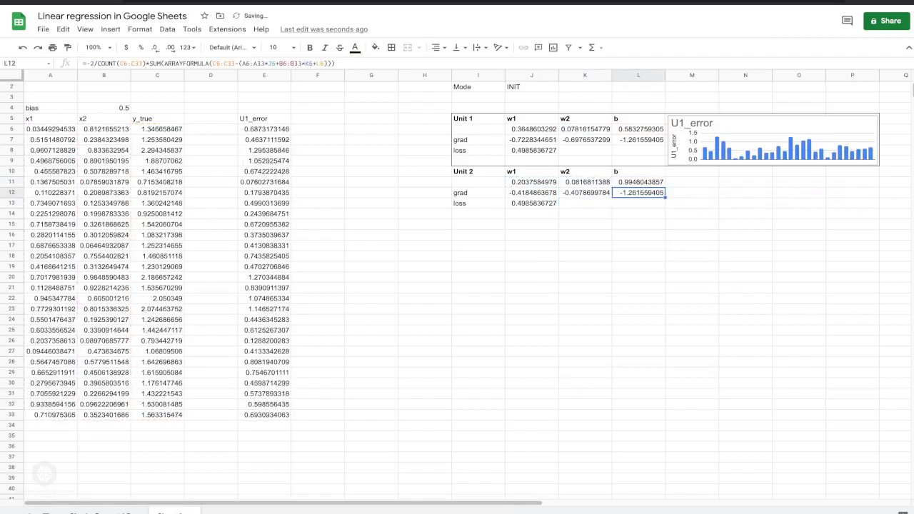
{"action": "left_click", "coordinate": [279, 63]}
{"action": "key", "text": "Left"}
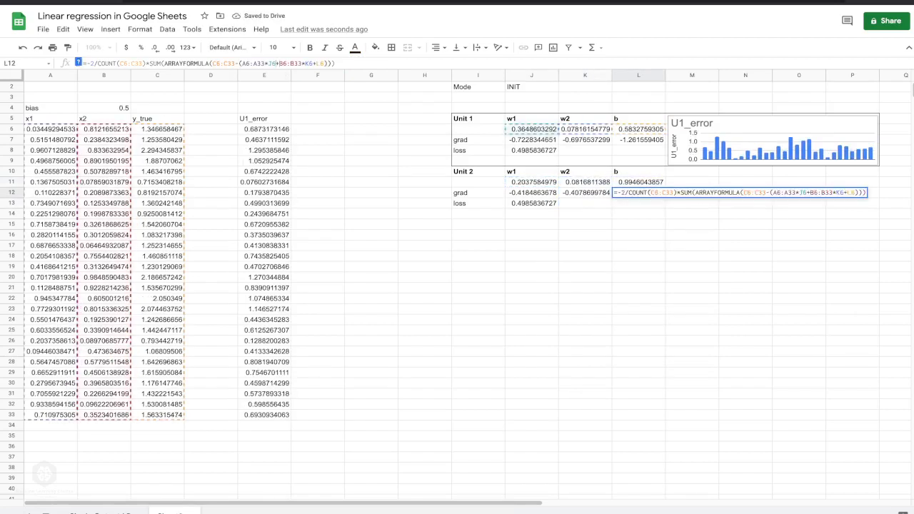
{"action": "key", "text": "BackSpace"}
{"action": "key", "text": "BackSpace"}
{"action": "left_click", "coordinate": [531, 182]}
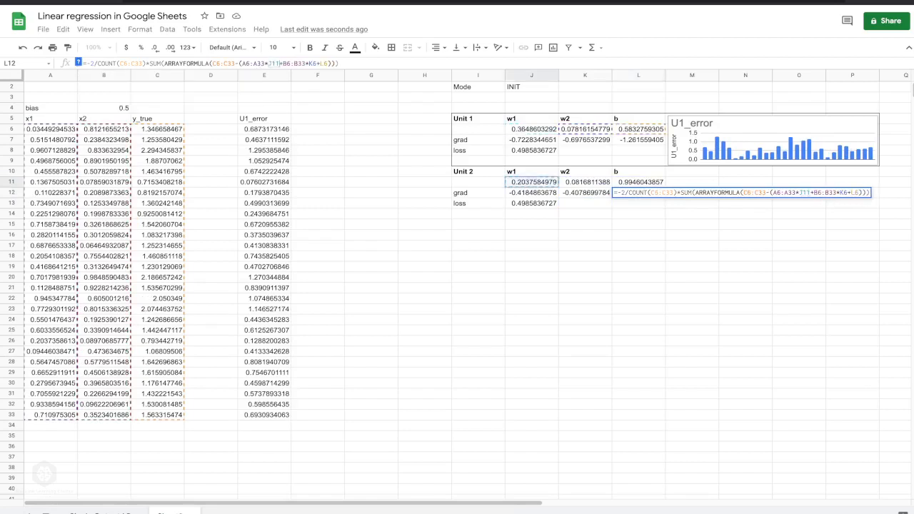
{"action": "left_click", "coordinate": [320, 64]}
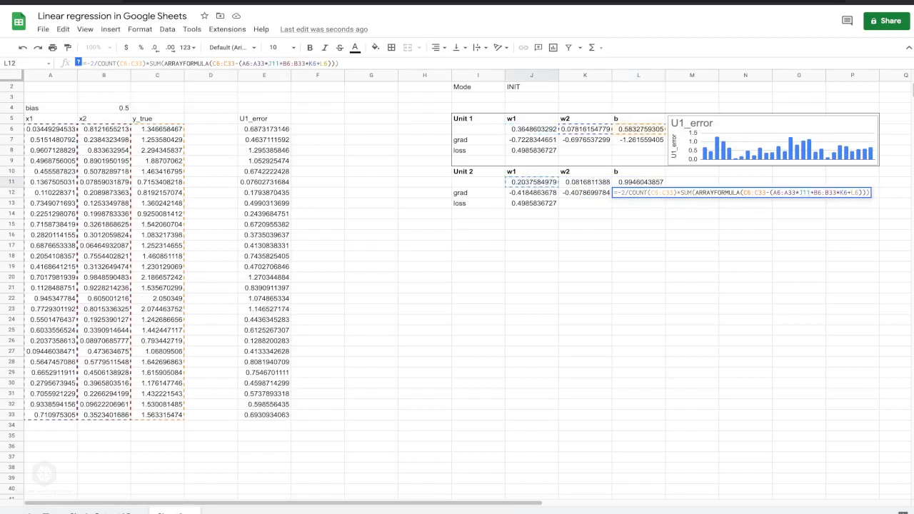
{"action": "key", "text": "BackSpace"}
{"action": "key", "text": "BackSpace"}
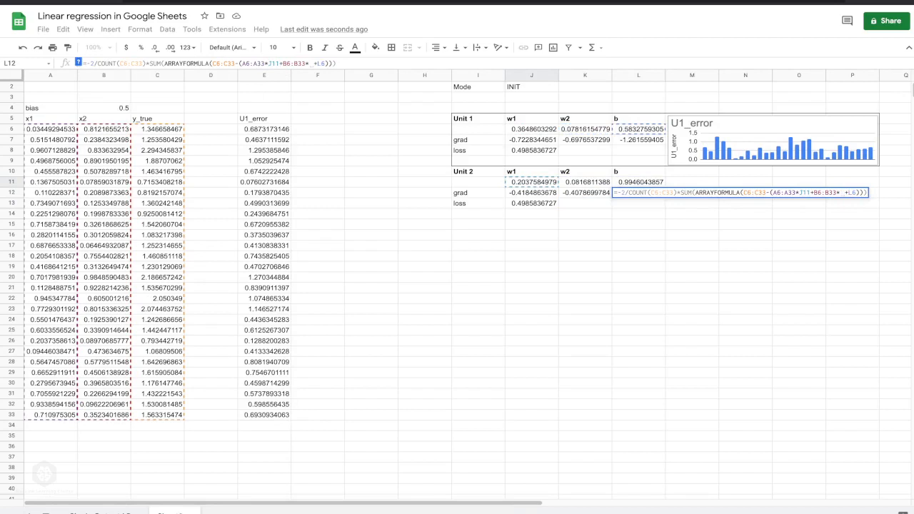
{"action": "left_click", "coordinate": [591, 182]}
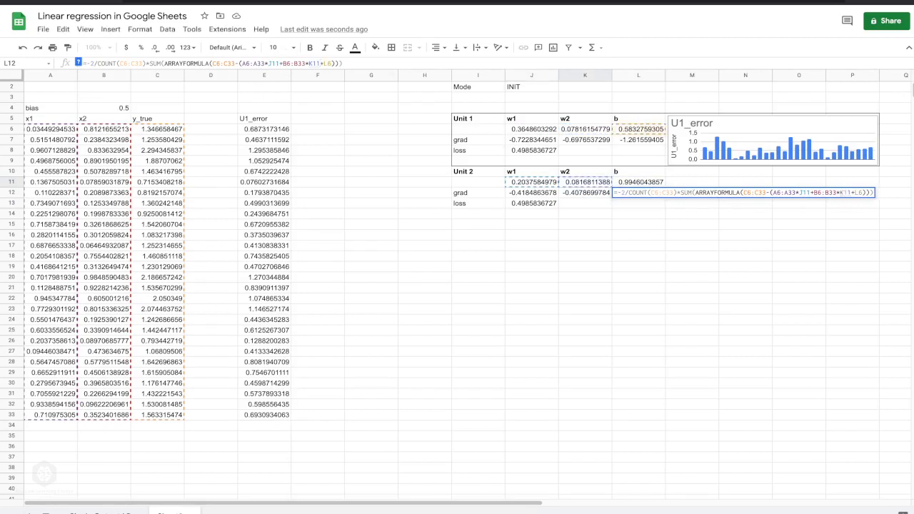
{"action": "key", "text": "BackSpace"}
{"action": "type", "text": "11"}
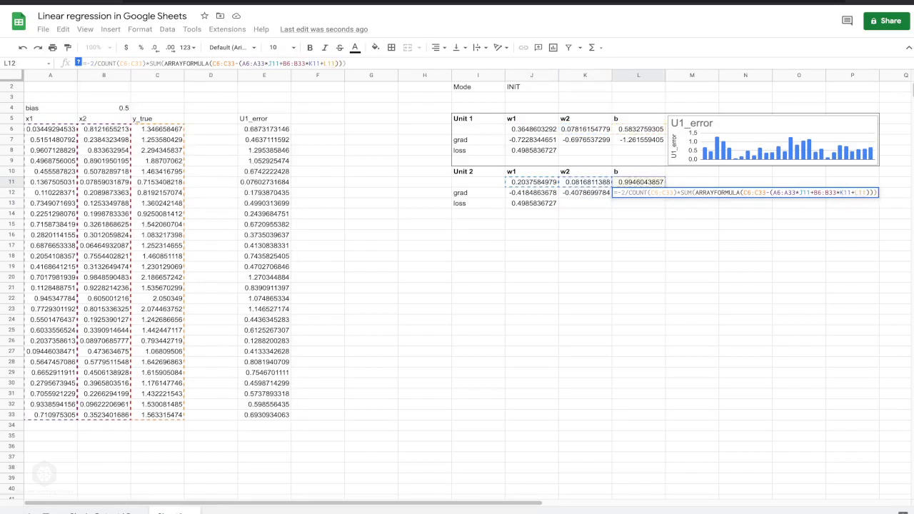
{"action": "key", "text": "Return"}
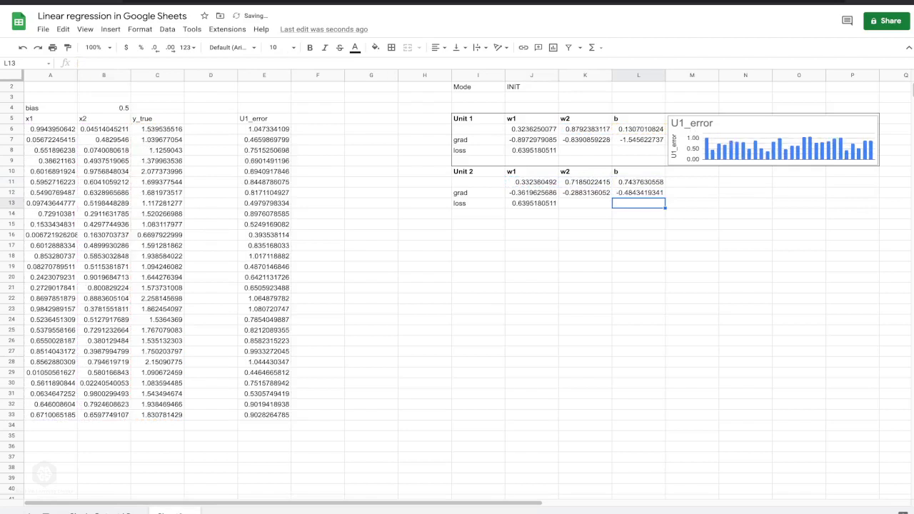
Add the column header U2_error in F5, beside U1_error.
{"action": "left_click", "coordinate": [318, 118]}
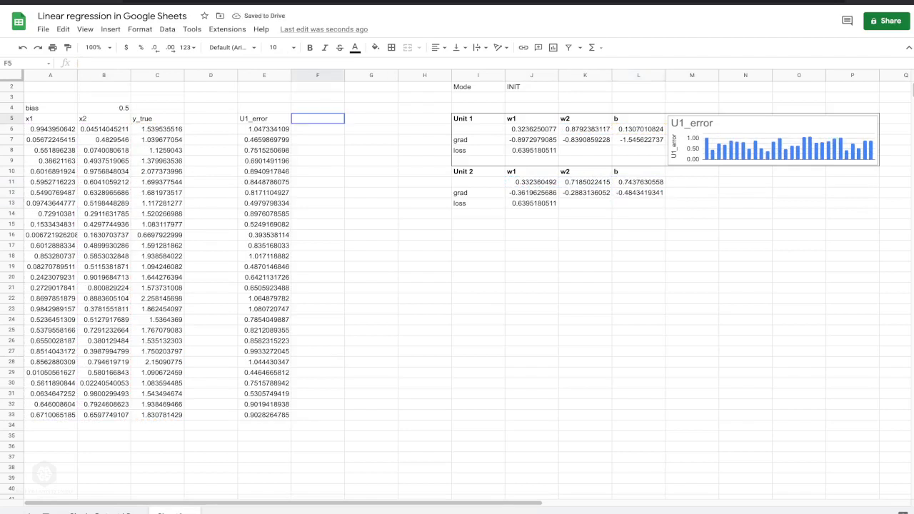
{"action": "type", "text": "U2_e"}
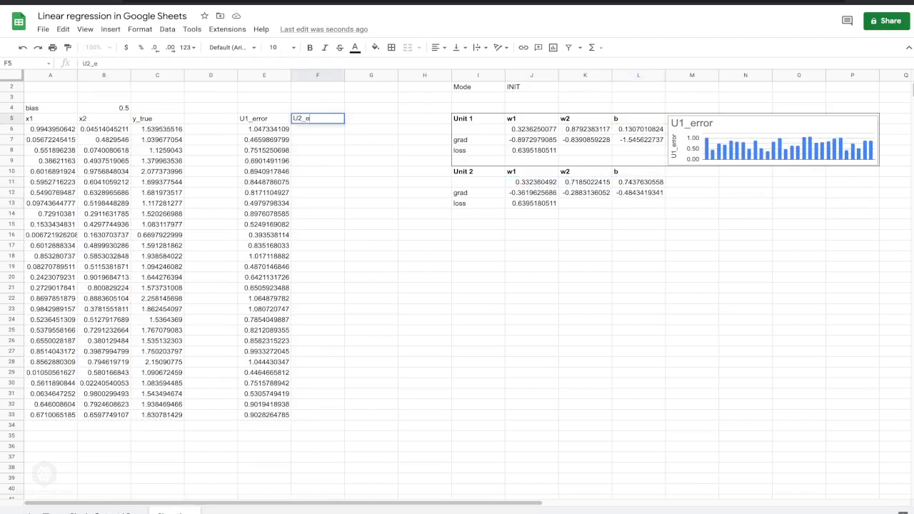
{"action": "type", "text": "rror"}
{"action": "key", "text": "Return"}
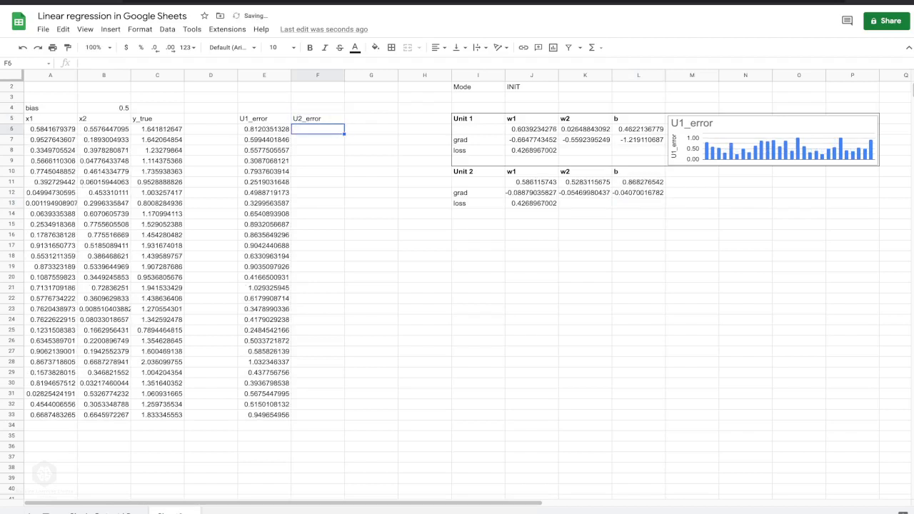
Copy the error formula text =ARRAYFORMULA((C6:C33-(A6:A33*J6+B6:B33*K6+L6))) from E6 into F6, with a single leading equals sign.
{"action": "left_click", "coordinate": [264, 129]}
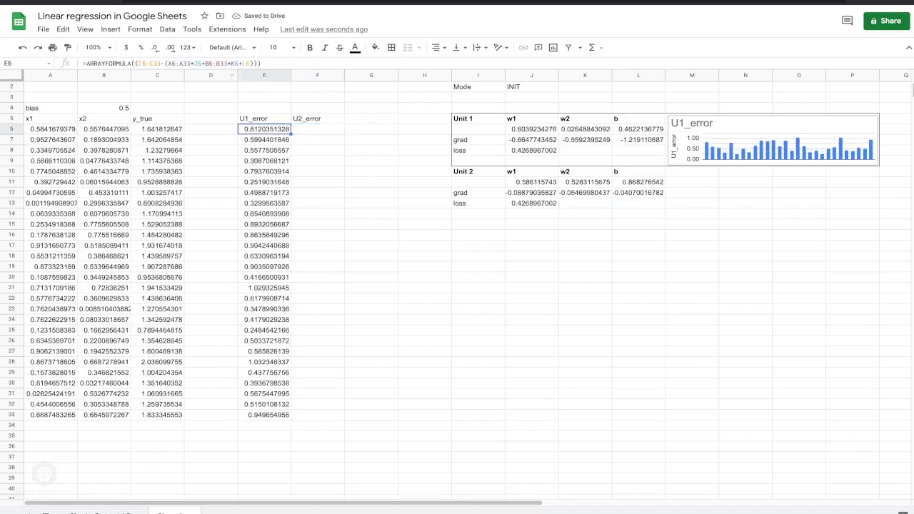
{"action": "key", "text": "Return"}
{"action": "key", "text": "ctrl+a"}
{"action": "key", "text": "ctrl+c"}
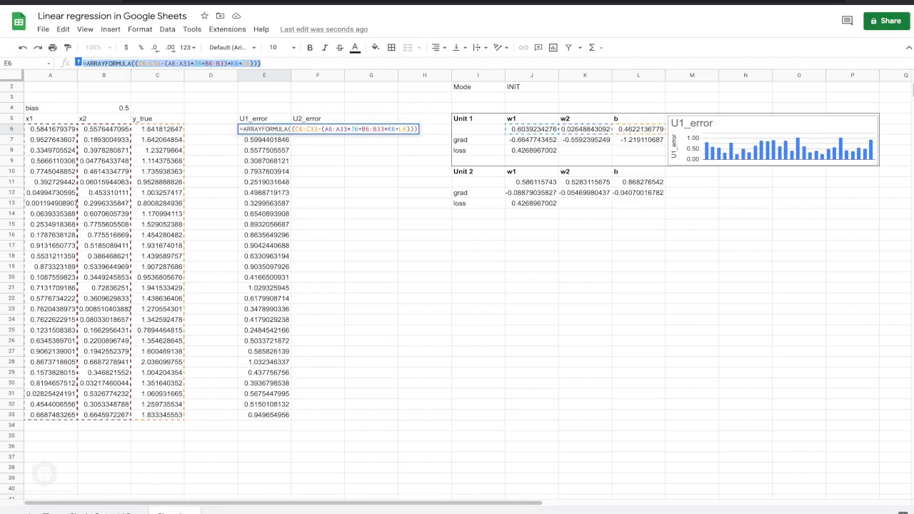
{"action": "key", "text": "Tab"}
{"action": "type", "text": "="}
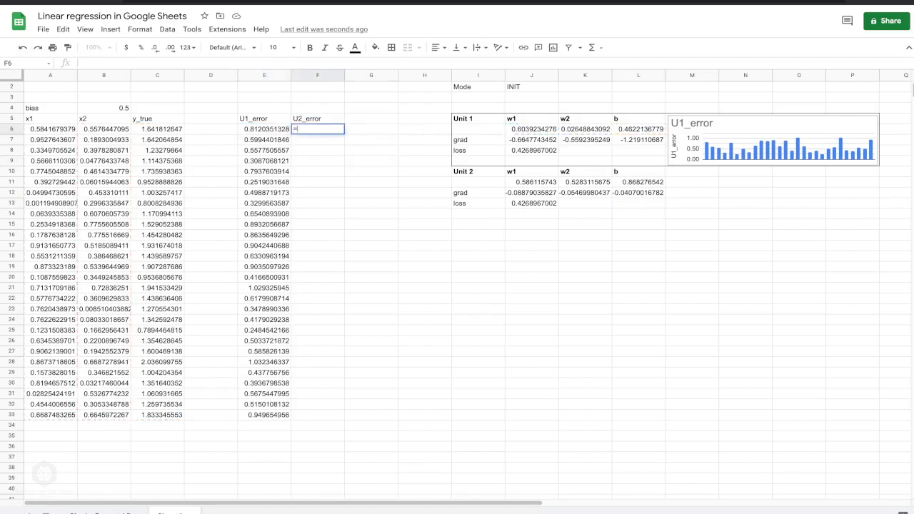
{"action": "key", "text": "ctrl+v"}
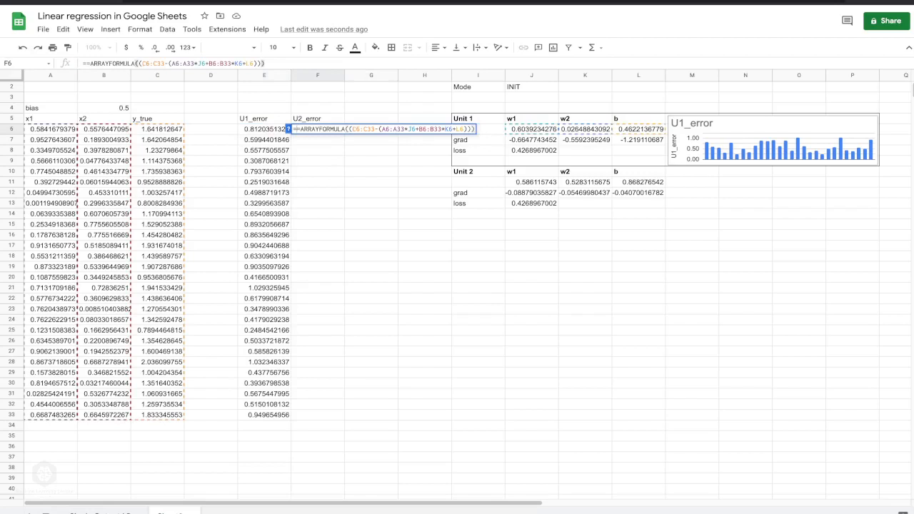
{"action": "key", "text": "Home"}
{"action": "key", "text": "Delete"}
Replace the references J6, K6 and L6 in the F6 error formula with J11, K11 and L11 and commit it.
{"action": "left_click", "coordinate": [412, 129]}
{"action": "key", "text": "BackSpace"}
{"action": "key", "text": "BackSpace"}
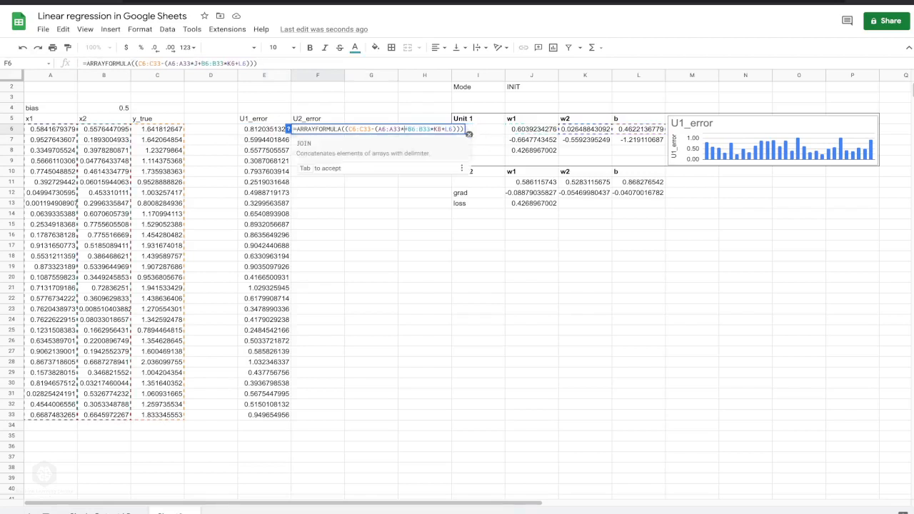
{"action": "left_click", "coordinate": [531, 182]}
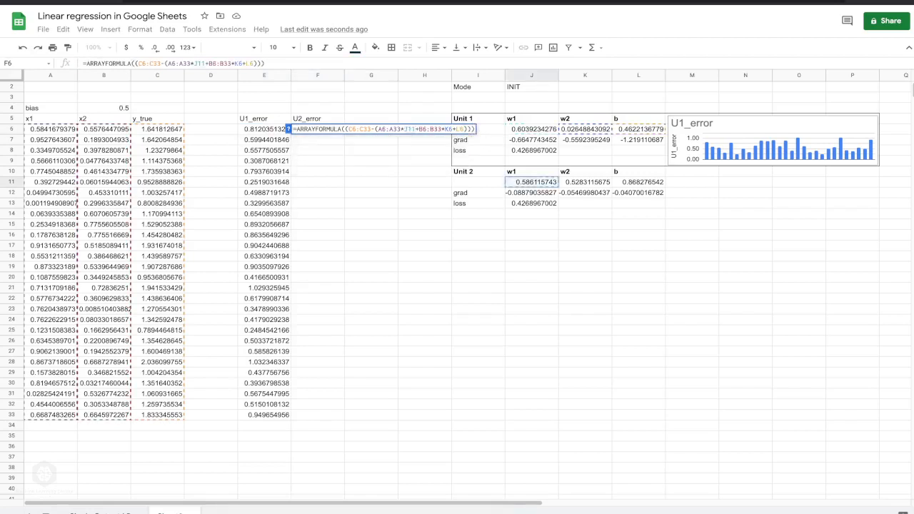
{"action": "left_click", "coordinate": [451, 130]}
{"action": "key", "text": "BackSpace"}
{"action": "key", "text": "BackSpace"}
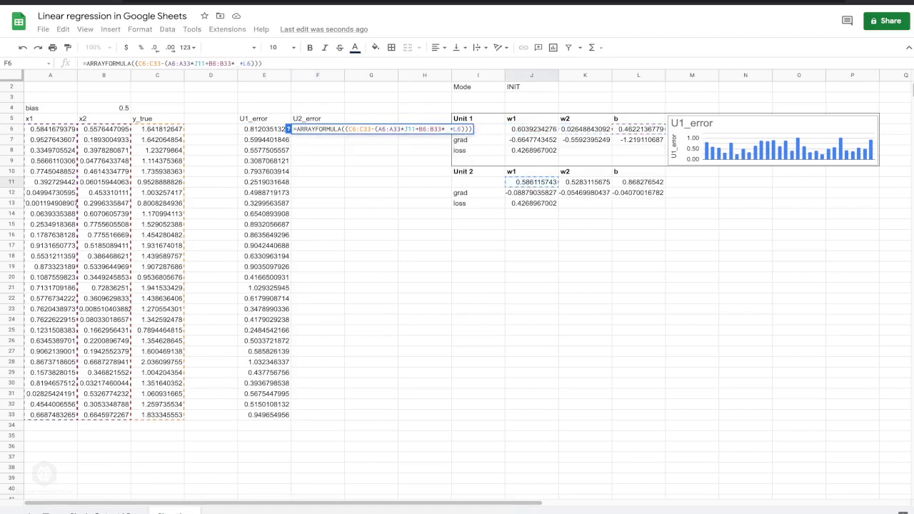
{"action": "left_click", "coordinate": [585, 182]}
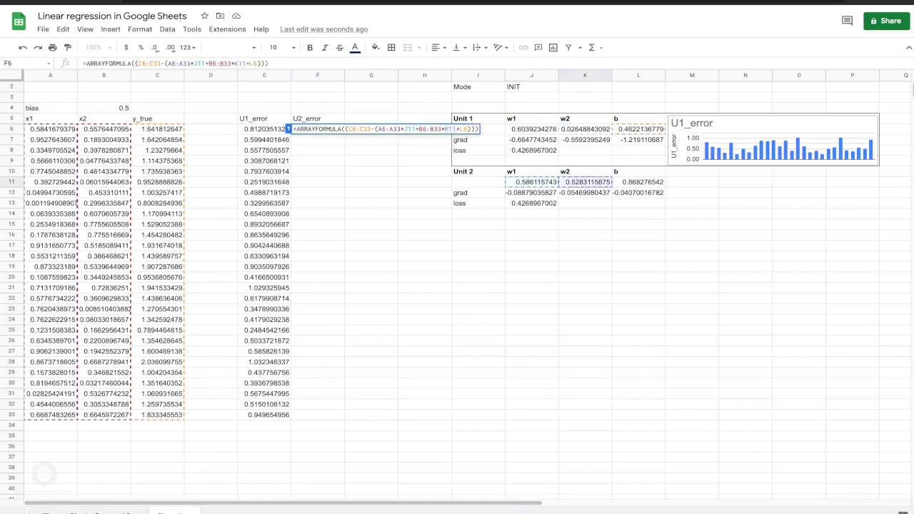
{"action": "key", "text": "BackSpace"}
{"action": "key", "text": "BackSpace"}
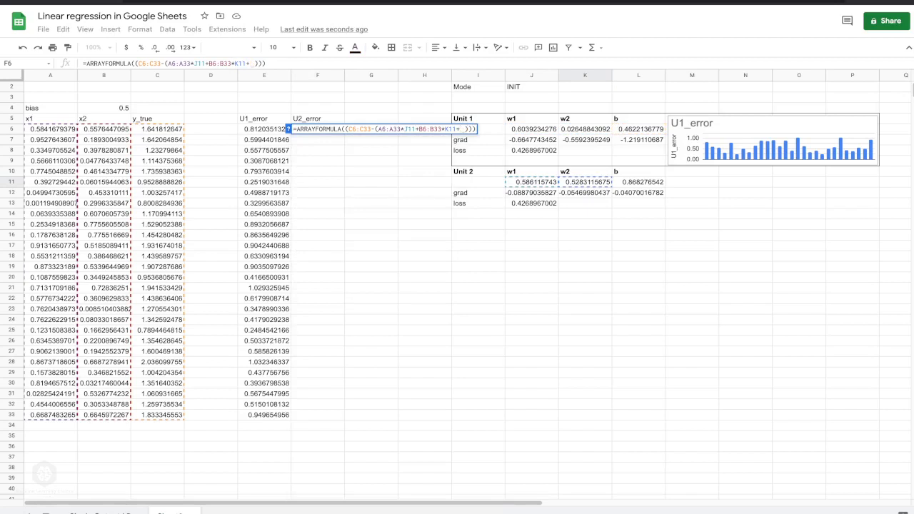
{"action": "left_click", "coordinate": [638, 182]}
{"action": "key", "text": "Return"}
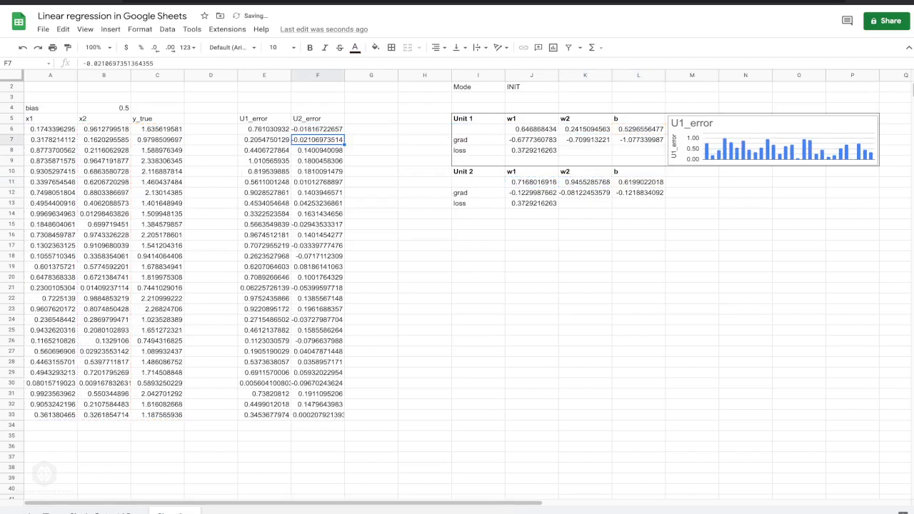
Insert a chart of the U2_error values in F6:F33.
{"action": "left_click", "coordinate": [318, 130]}
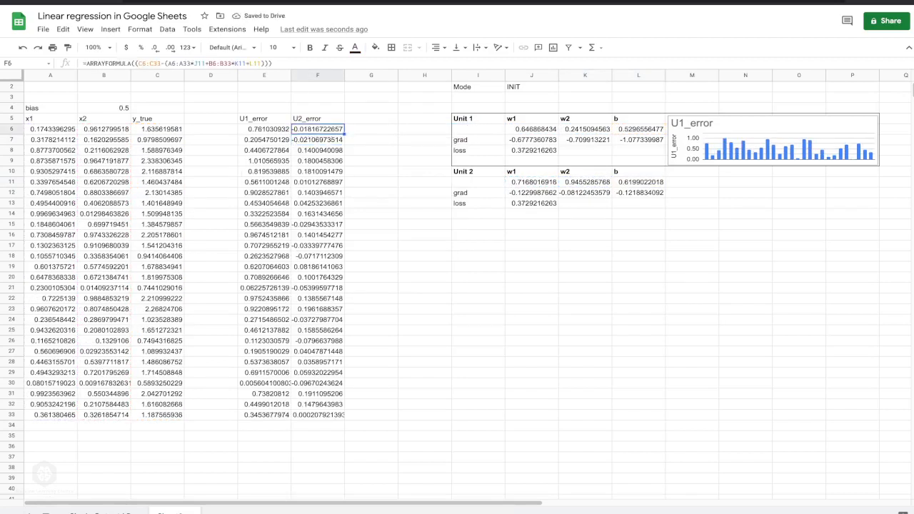
{"action": "key", "text": "shift+Down"}
{"action": "key", "text": "shift+Down"}
{"action": "key", "text": "shift+Down"}
{"action": "key", "text": "shift+Down"}
{"action": "key", "text": "shift+Down"}
{"action": "key", "text": "shift+Down"}
{"action": "key", "text": "shift+Down"}
{"action": "key", "text": "shift+Down"}
{"action": "key", "text": "shift+Down"}
{"action": "key", "text": "shift+Down"}
{"action": "key", "text": "shift+Down"}
{"action": "key", "text": "shift+Down"}
{"action": "key", "text": "shift+Down"}
{"action": "key", "text": "shift+Down"}
{"action": "key", "text": "shift+Down"}
{"action": "key", "text": "shift+Down"}
{"action": "key", "text": "shift+Down"}
{"action": "key", "text": "shift+Down"}
{"action": "key", "text": "shift+Down"}
{"action": "key", "text": "shift+Down"}
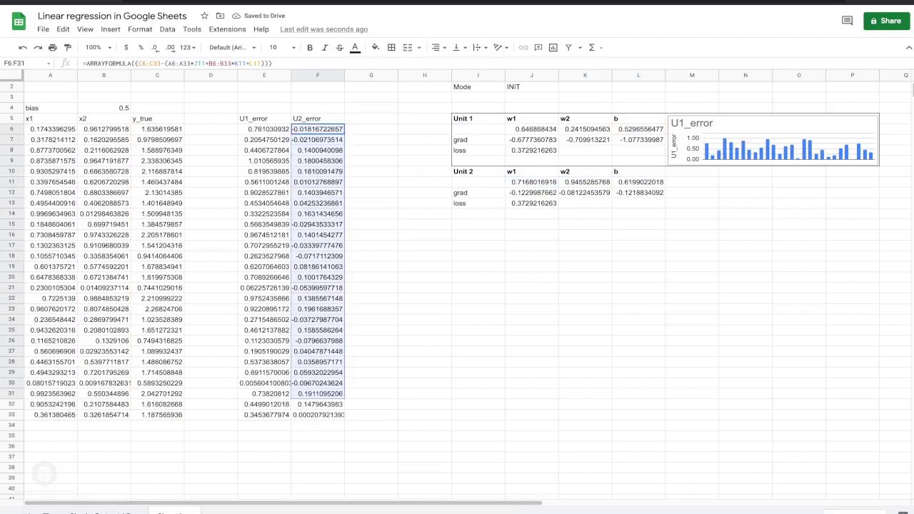
{"action": "key", "text": "shift+Up"}
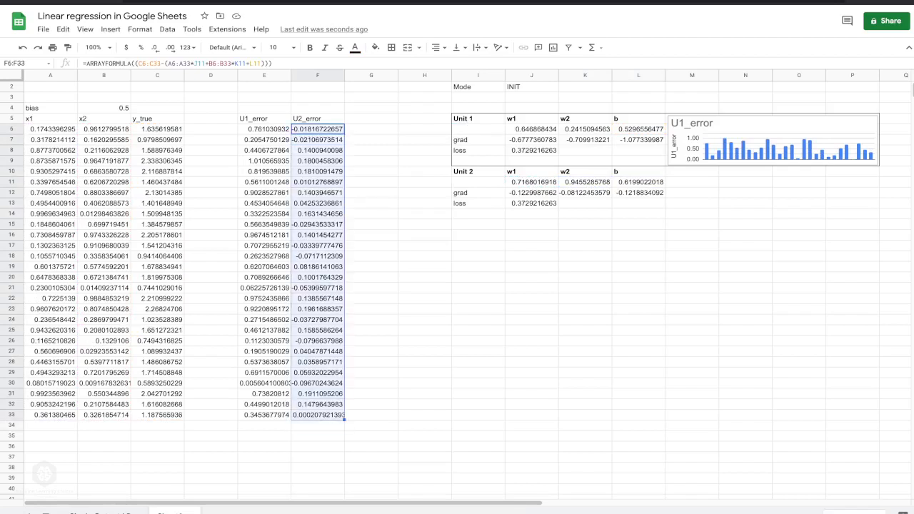
{"action": "left_click", "coordinate": [111, 29]}
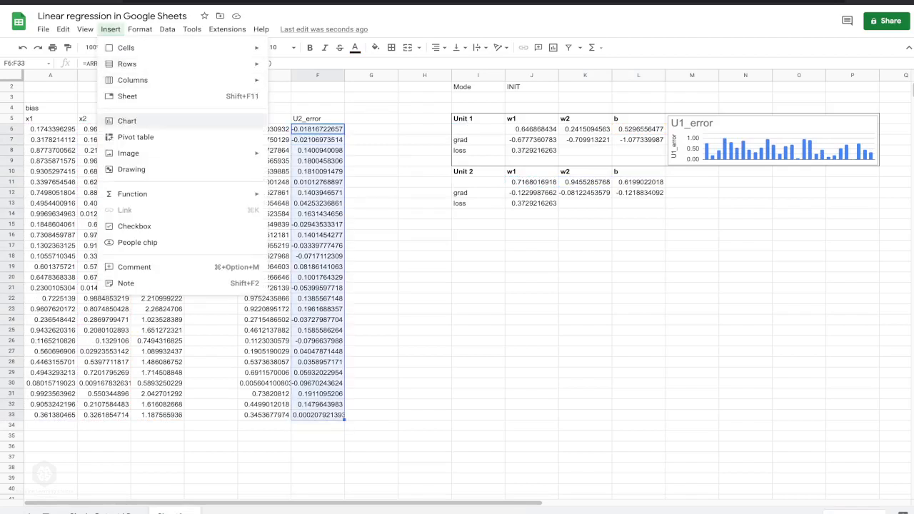
{"action": "left_click", "coordinate": [127, 121]}
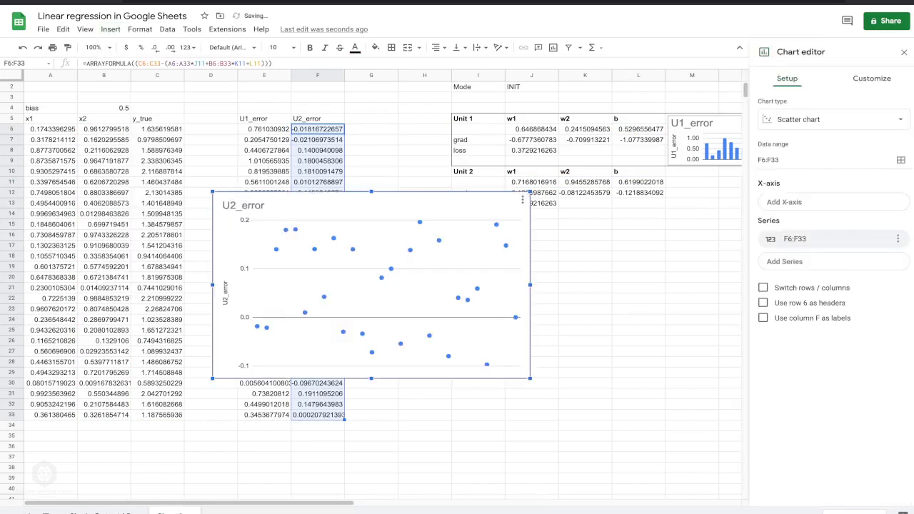
Change the U2_error chart to a column chart and shrink it to fit beside the Unit 2 values, in columns M to P.
{"action": "left_click", "coordinate": [832, 119]}
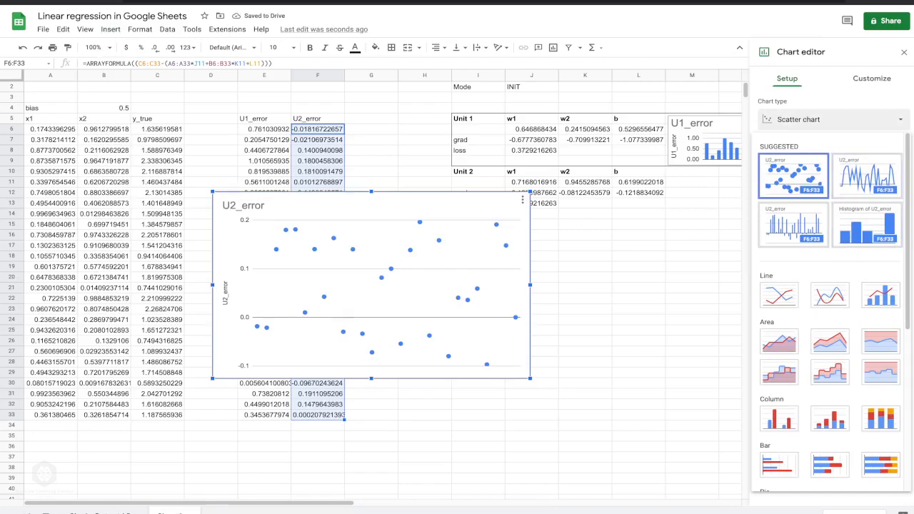
{"action": "left_click", "coordinate": [792, 227]}
{"action": "left_click", "coordinate": [904, 52]}
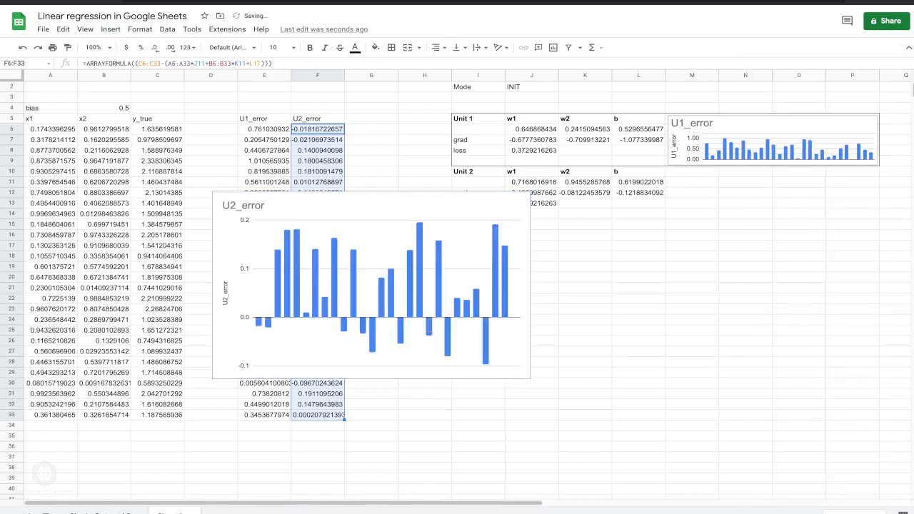
{"action": "left_click", "coordinate": [400, 271]}
{"action": "left_click_drag", "start_coordinate": [371, 378], "coordinate": [372, 251]}
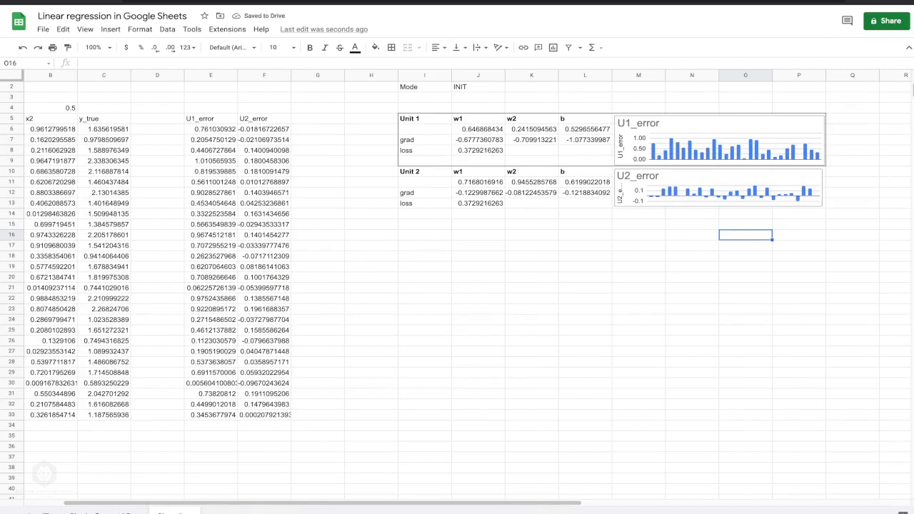
Apply an outer border around the Unit 2 block, I10:P13, including its error chart.
{"action": "left_click_drag", "start_coordinate": [424, 172], "coordinate": [799, 203]}
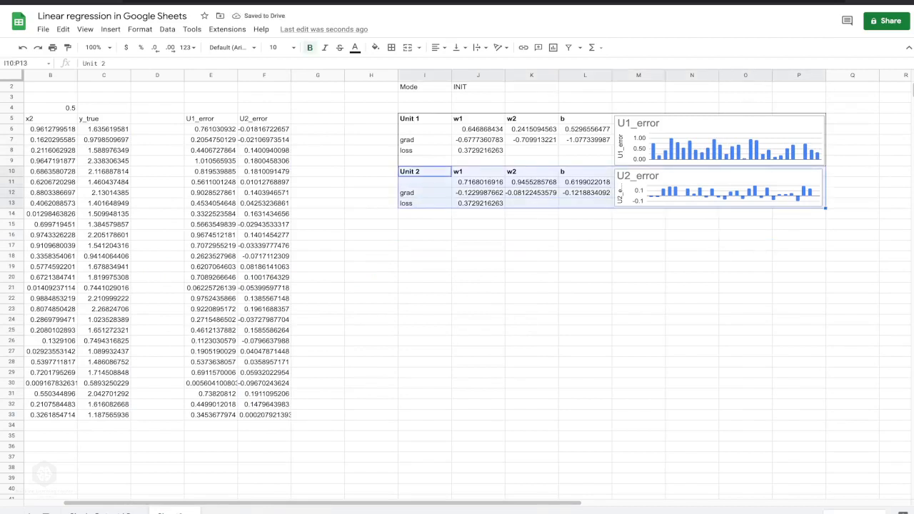
{"action": "left_click", "coordinate": [391, 48]}
{"action": "left_click", "coordinate": [439, 67]}
Enter the third unit's header row in I14:L14 with the labels Unit 3, w1, w2 and b.
{"action": "left_click", "coordinate": [424, 213]}
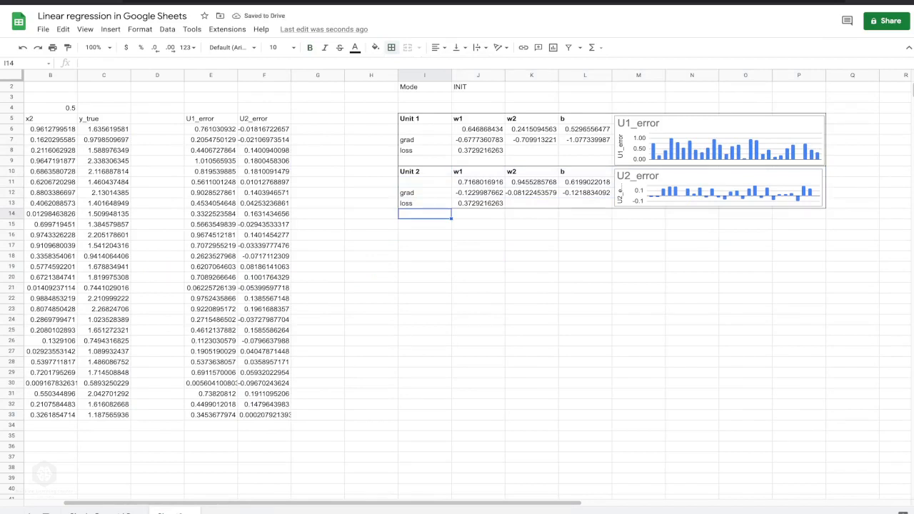
{"action": "type", "text": "Unit 3"}
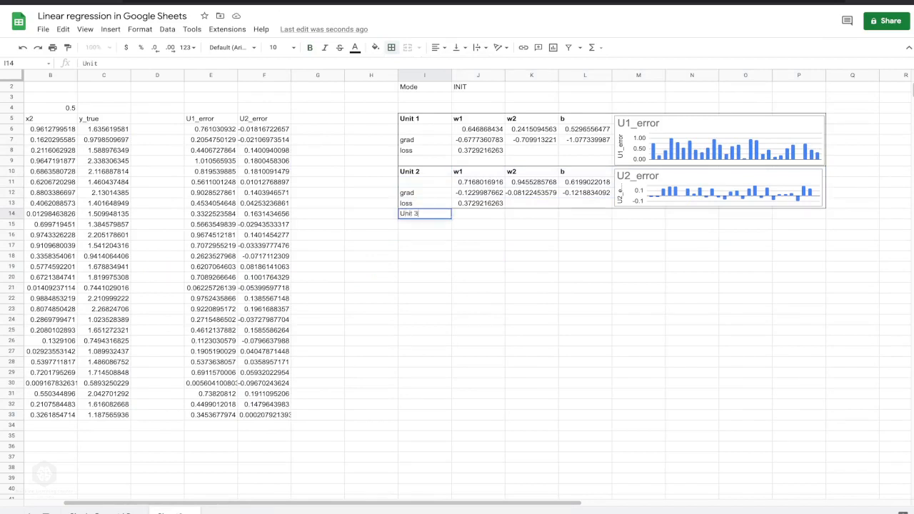
{"action": "key", "text": "Tab"}
{"action": "type", "text": "w1"}
{"action": "key", "text": "Tab"}
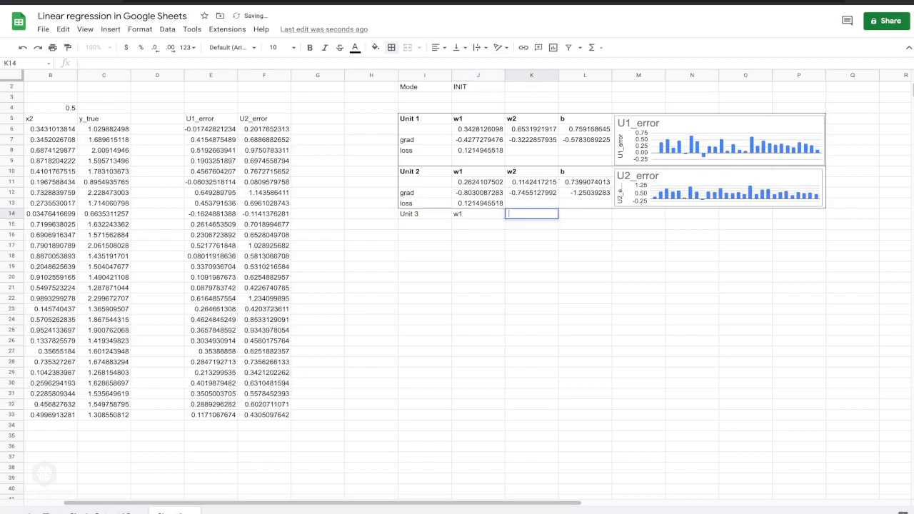
{"action": "type", "text": "w2"}
{"action": "key", "text": "Tab"}
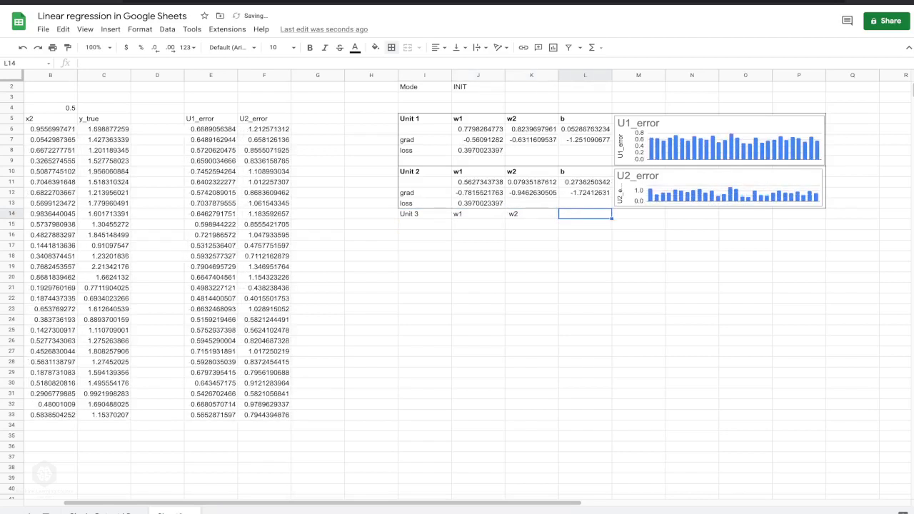
{"action": "left_click", "coordinate": [584, 256]}
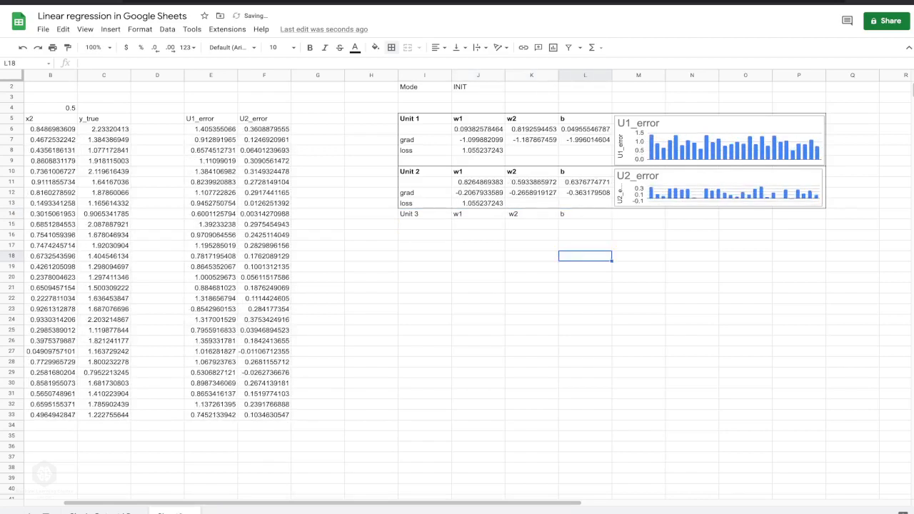
Make the Unit 3 header row I14:L14 bold and label the rows below it grad in I16 and loss in I17.
{"action": "left_click_drag", "start_coordinate": [424, 213], "coordinate": [584, 214]}
{"action": "key", "text": "ctrl+b"}
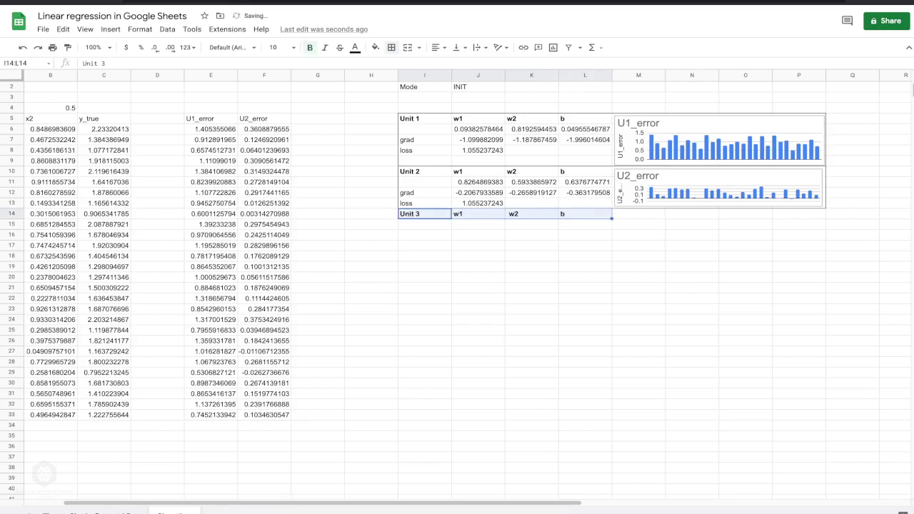
{"action": "left_click", "coordinate": [478, 235]}
{"action": "left_click", "coordinate": [425, 235]}
{"action": "type", "text": "grad"}
{"action": "key", "text": "Return"}
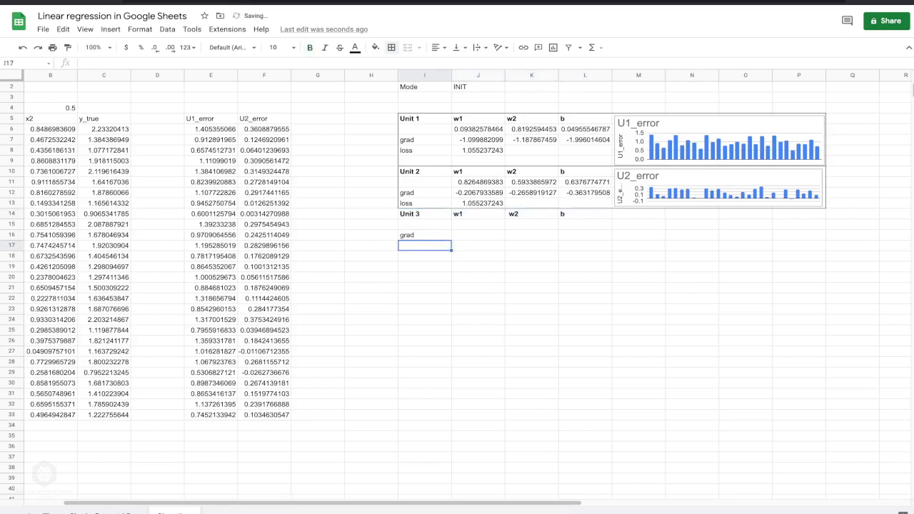
{"action": "type", "text": "loss"}
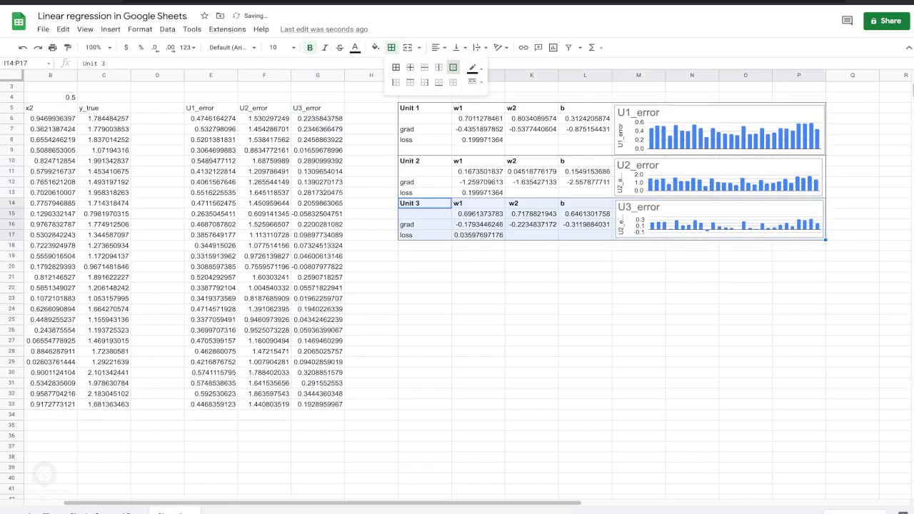
Clear the Mode value in J2 to try training all three units from their initial weights.
{"action": "left_click", "coordinate": [531, 256]}
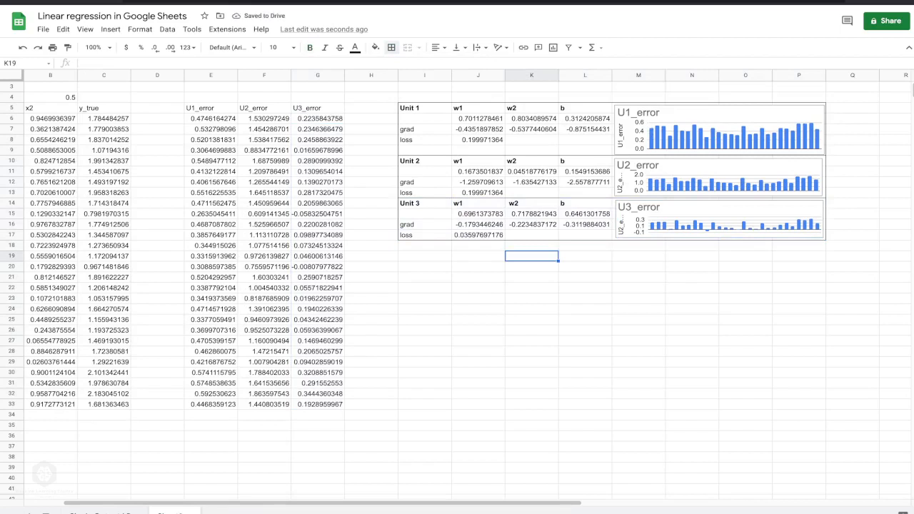
{"action": "scroll", "coordinate": [413, 251], "scroll_direction": "up", "scroll_amount": 1}
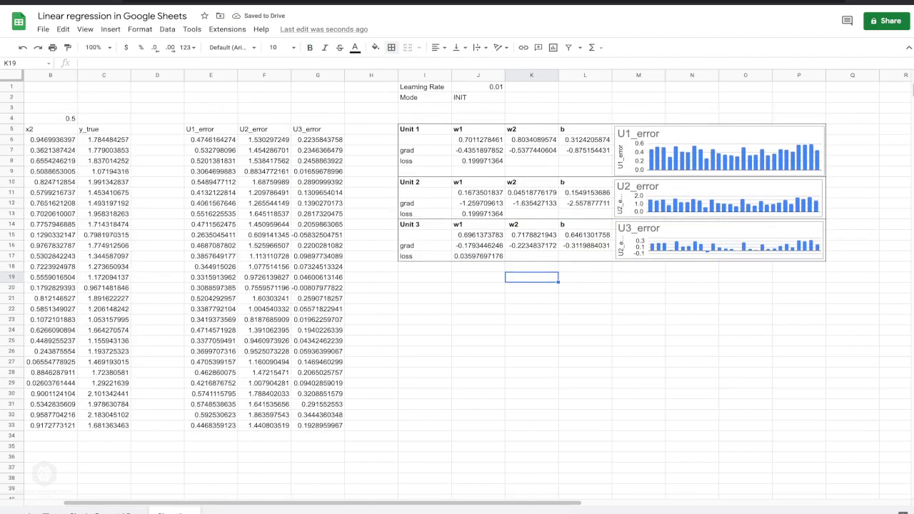
{"action": "left_click", "coordinate": [478, 98]}
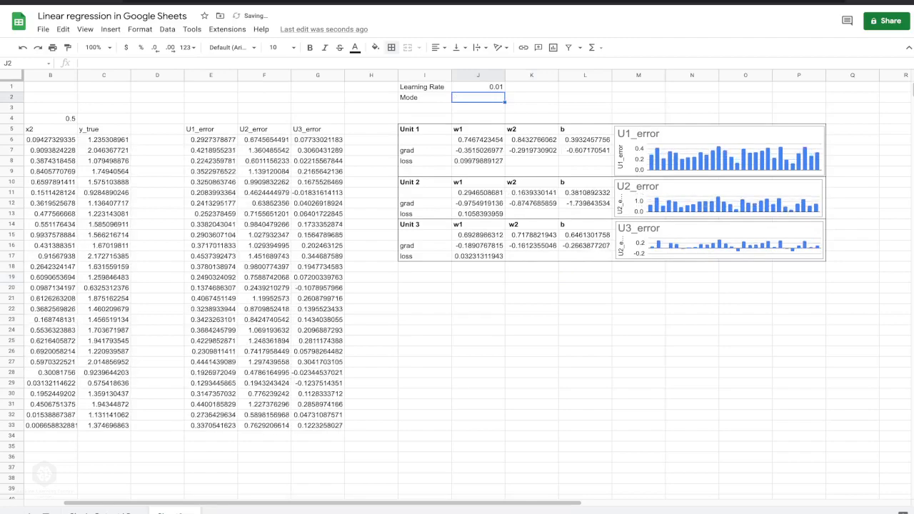
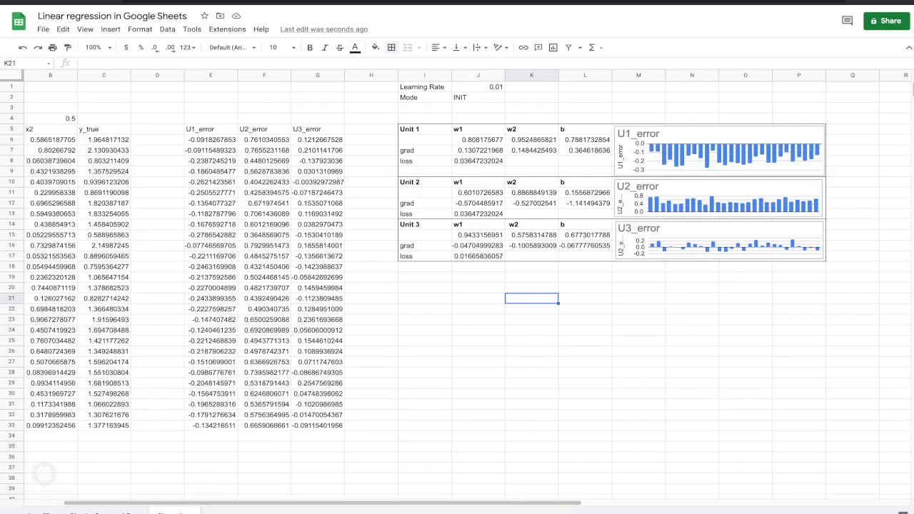
Correct Unit 3's w1 update formula in J15 so it subtracts the learning rate times the gradient in J16.
{"action": "left_click", "coordinate": [478, 235]}
{"action": "left_click", "coordinate": [209, 63]}
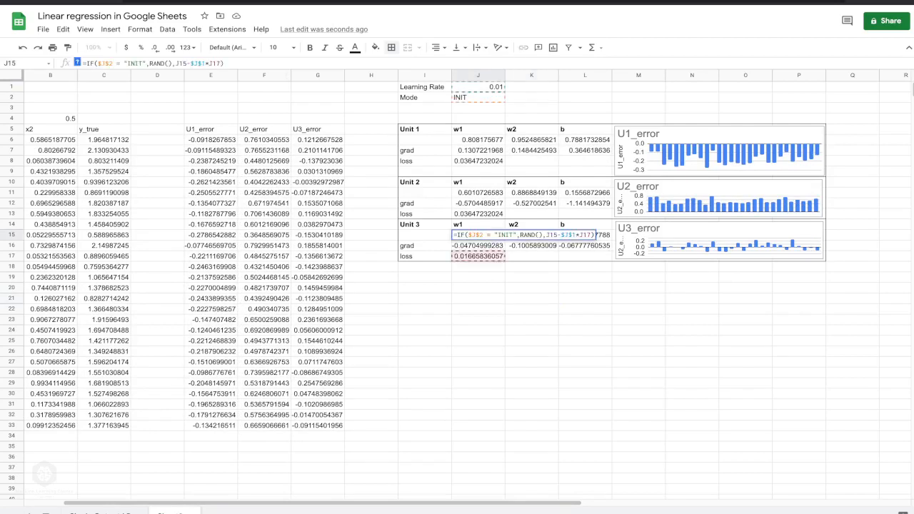
{"action": "scroll", "coordinate": [457, 257], "scroll_direction": "down", "scroll_amount": 1}
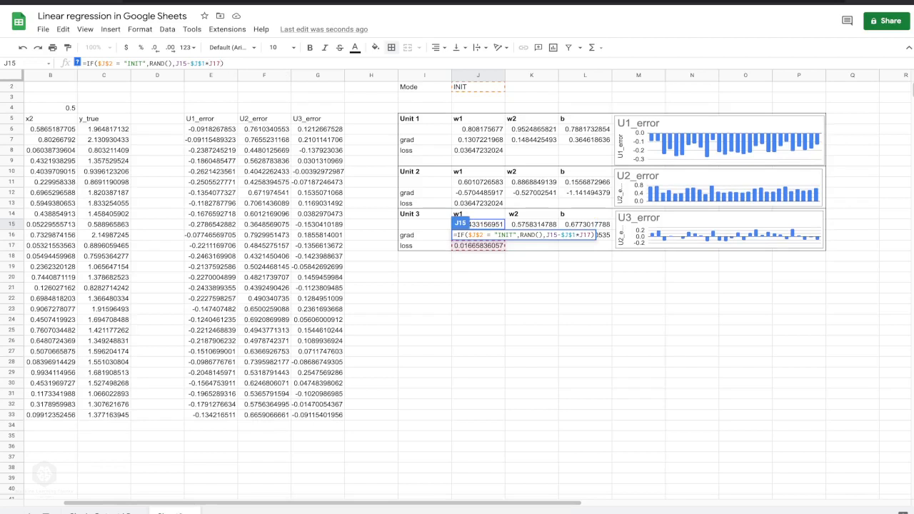
{"action": "key", "text": "BackSpace"}
{"action": "type", "text": "8"}
{"action": "key", "text": "Return"}
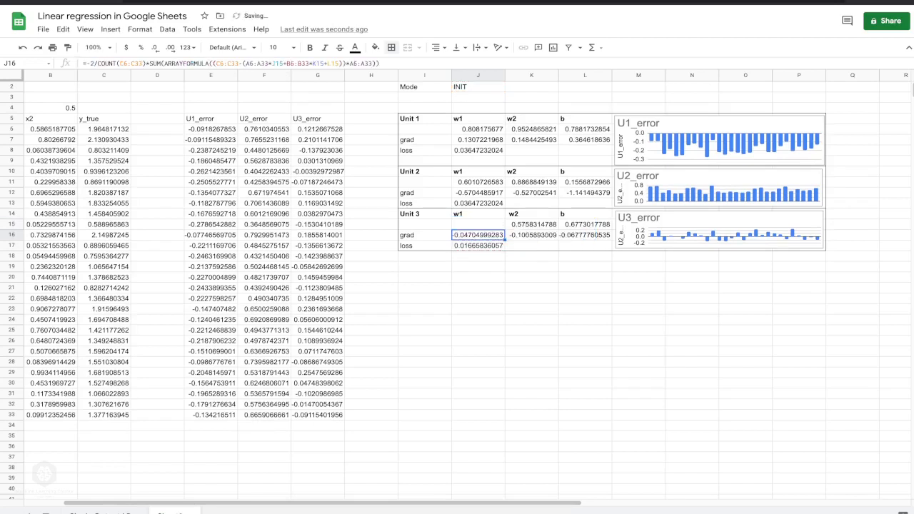
Correct Unit 3's w2 and b update formulas in K15 and L15 to use their gradients in K16 and L16.
{"action": "key", "text": "Right"}
{"action": "key", "text": "Up"}
{"action": "key", "text": "Return"}
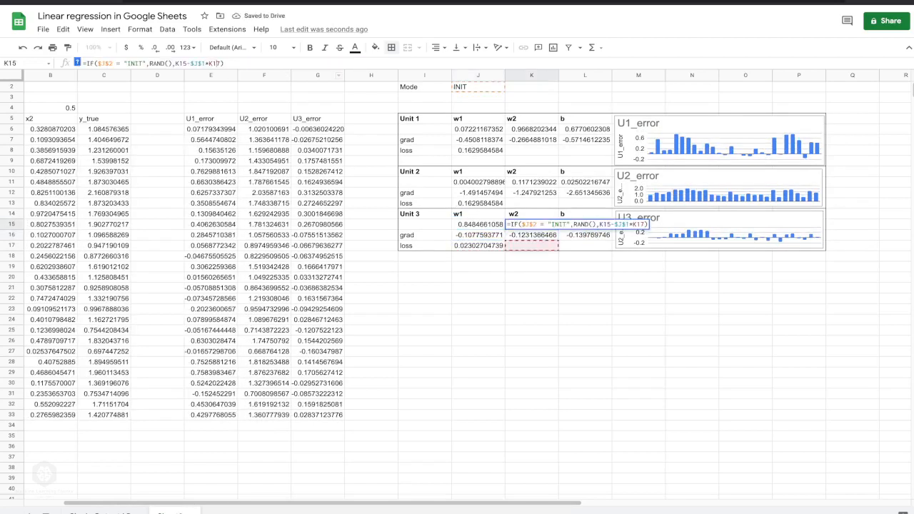
{"action": "key", "text": "Return"}
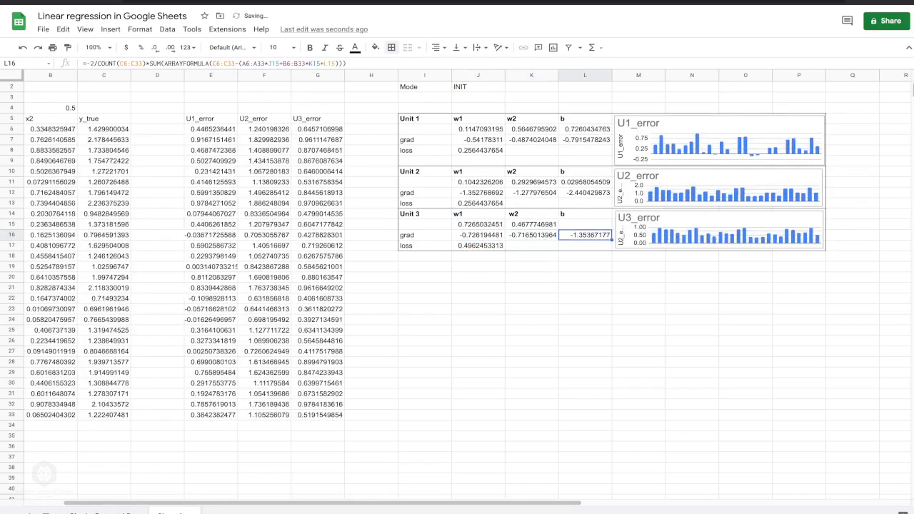
Empty the Mode cell J2 to switch from INIT to training with the corrected Unit 3 formulas.
{"action": "left_click", "coordinate": [531, 287]}
{"action": "scroll", "coordinate": [531, 287], "scroll_direction": "up", "scroll_amount": 1}
{"action": "left_click", "coordinate": [477, 97]}
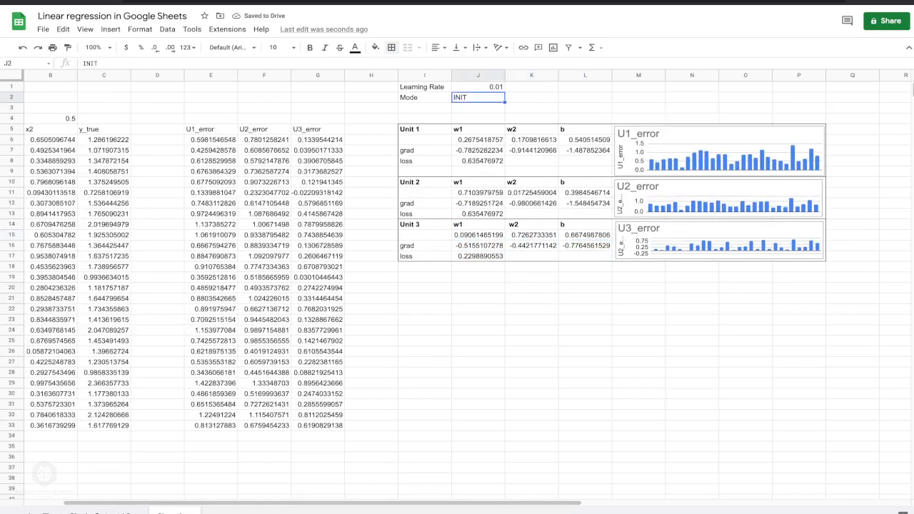
{"action": "key", "text": "Delete"}
{"action": "key", "text": "Delete"}
{"action": "key", "text": "Delete"}
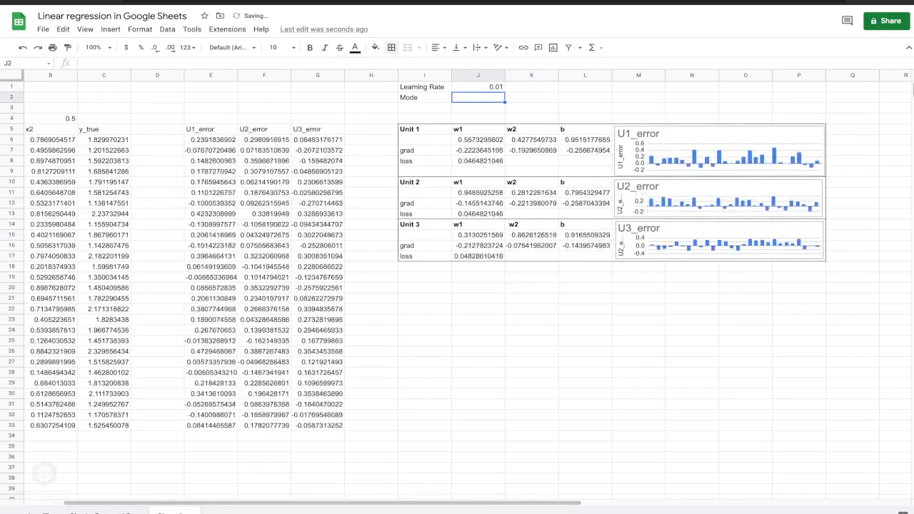